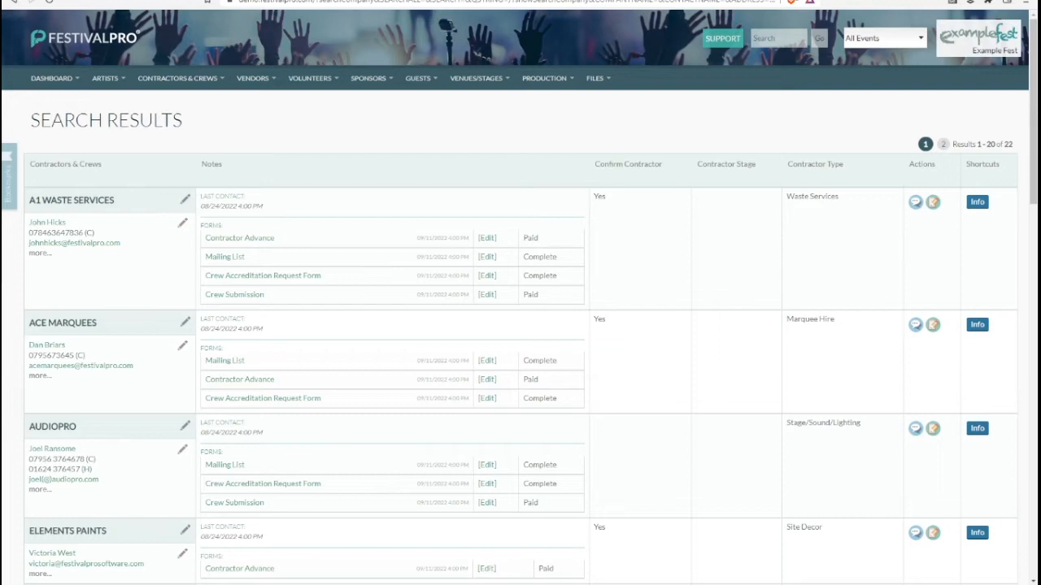
Look through the full list of contractors and crews.
mouse_move(178, 78)
scroll(184, 240, down, 9)
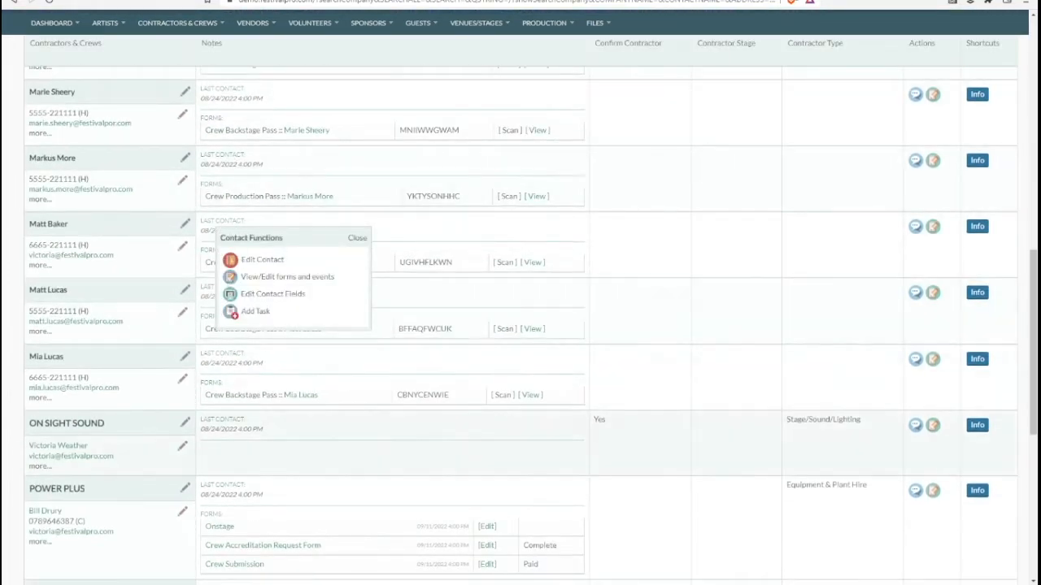
scroll(520, 325, up, 1)
scroll(520, 326, up, 9)
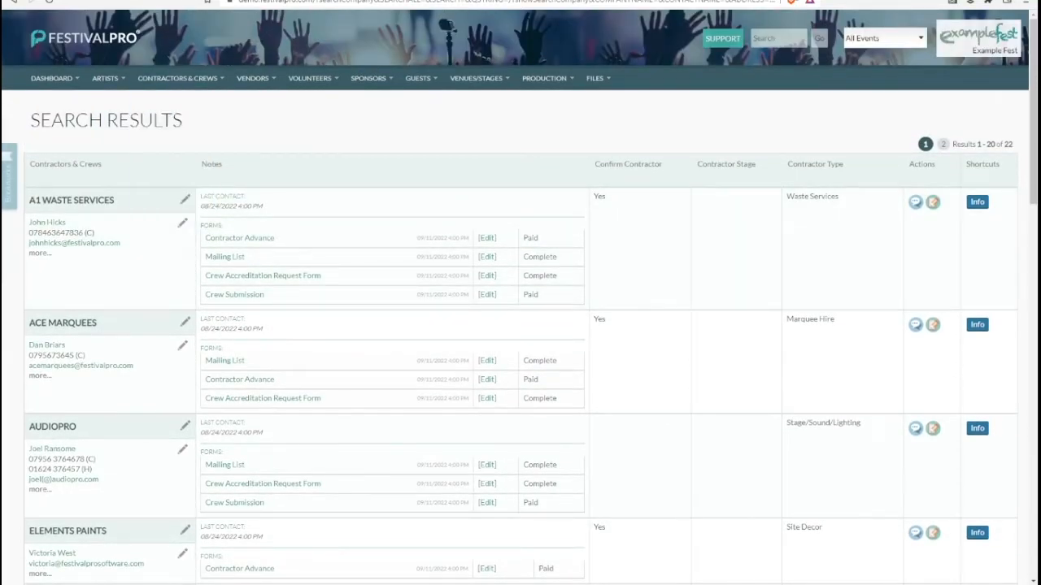
Start a new contractor record and set its type of contact to Contractor.
click(184, 101)
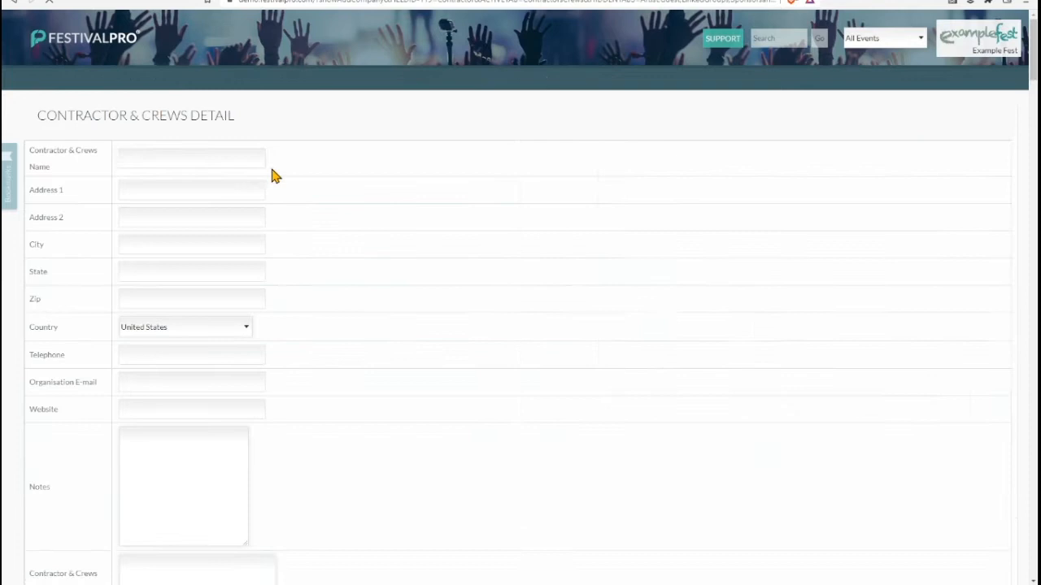
click(156, 158)
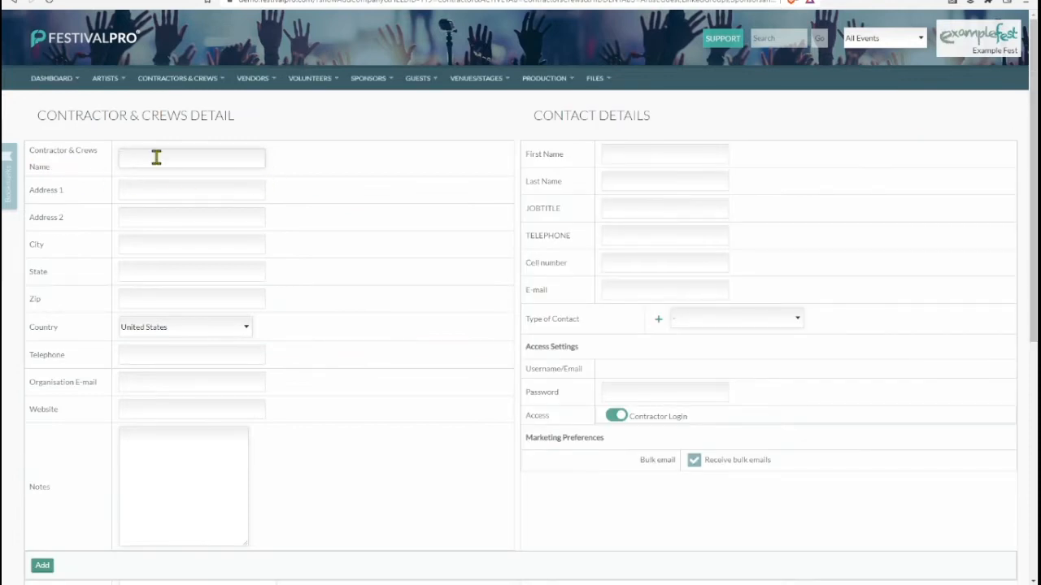
click(624, 151)
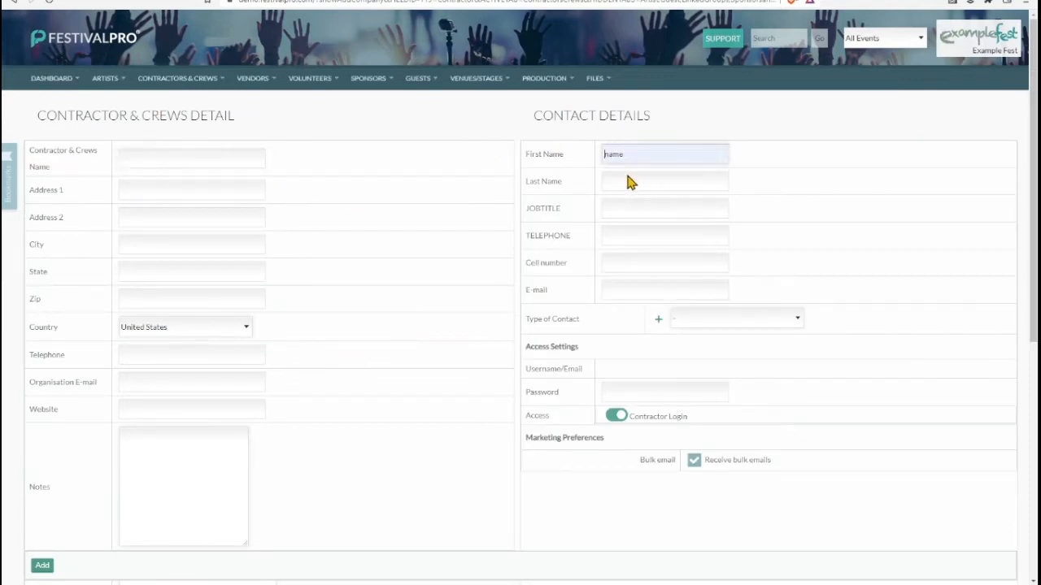
click(610, 285)
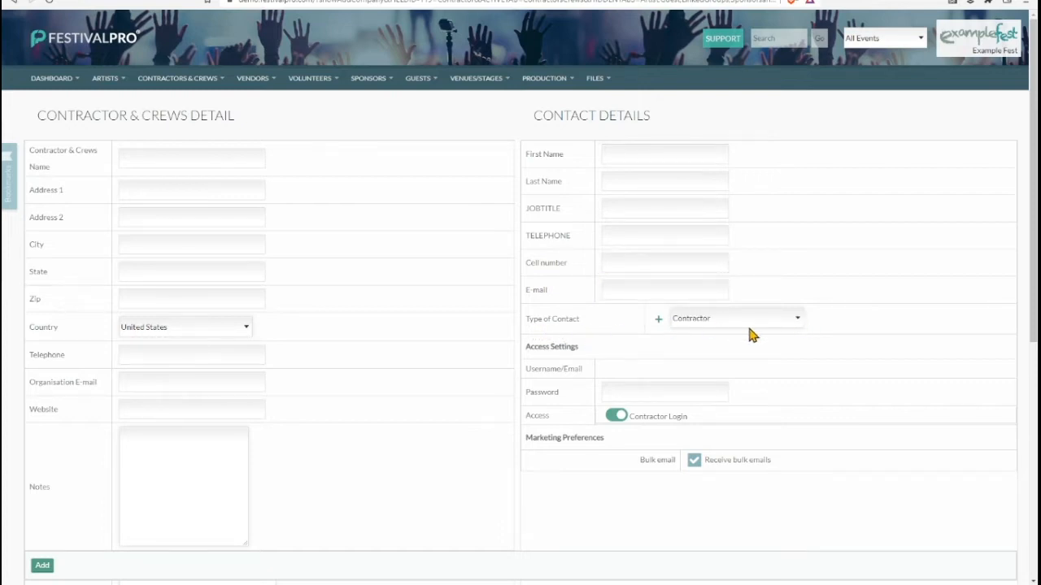
Review the new record's Accommodation, Catering and Contractors & Crews fields, and mark the contractor as confirmed.
scroll(545, 362, down, 5)
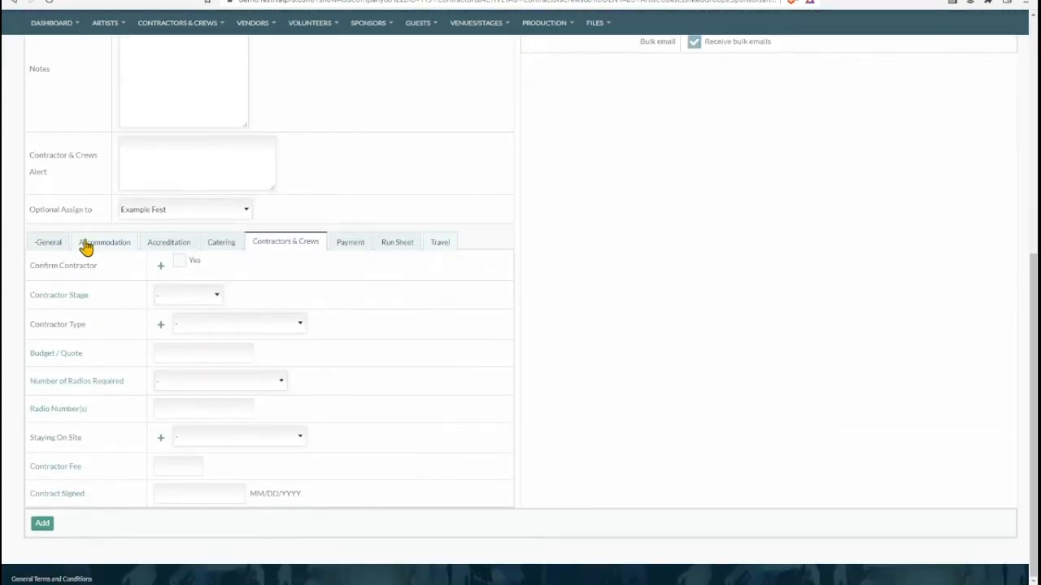
click(87, 243)
click(224, 242)
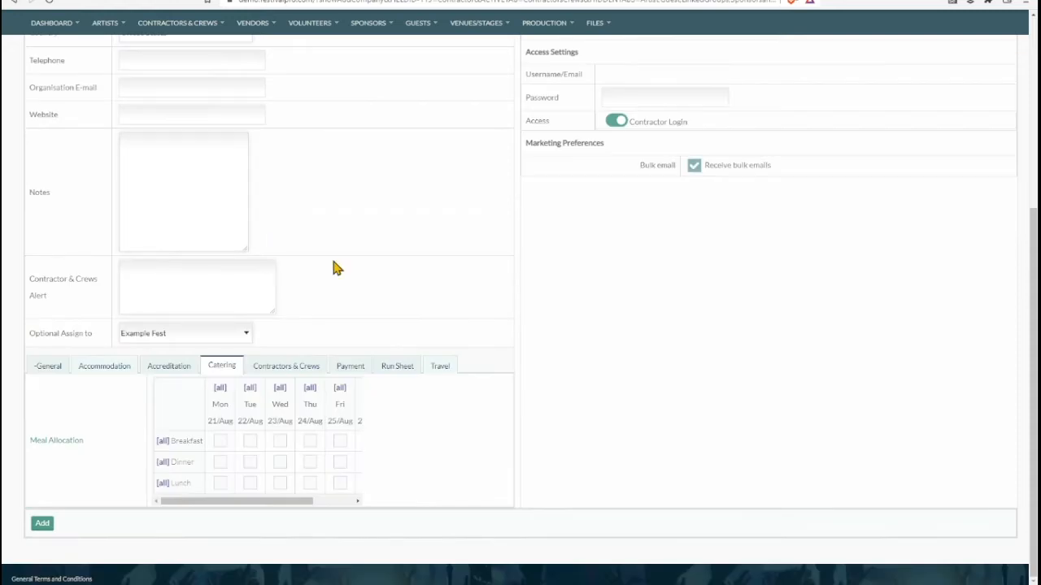
click(289, 366)
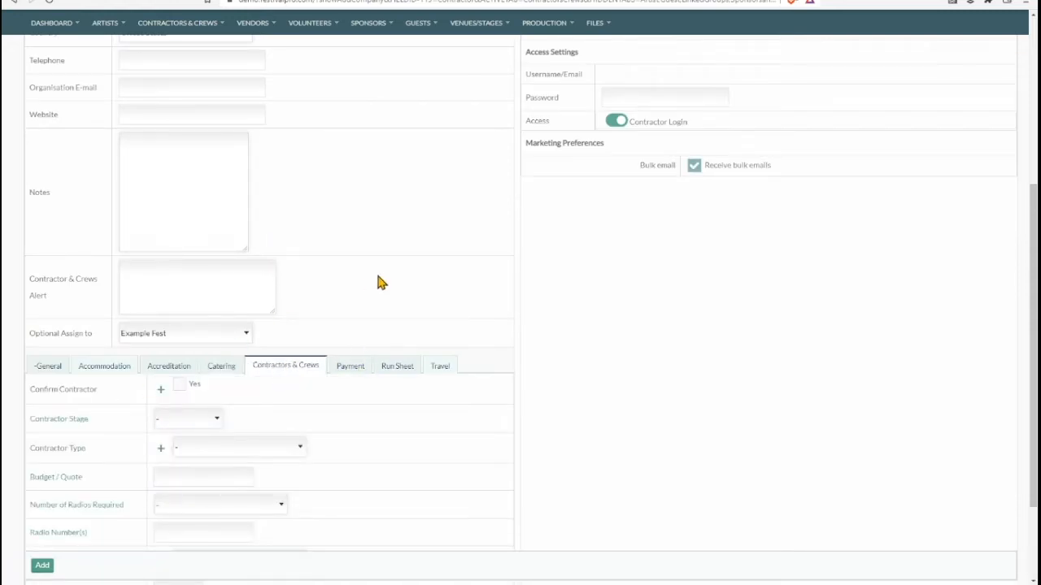
scroll(386, 282, up, 1)
scroll(386, 283, up, 1)
scroll(374, 292, down, 2)
List all confirmed contractors and look over their contacts, forms and contractor types.
mouse_move(213, 25)
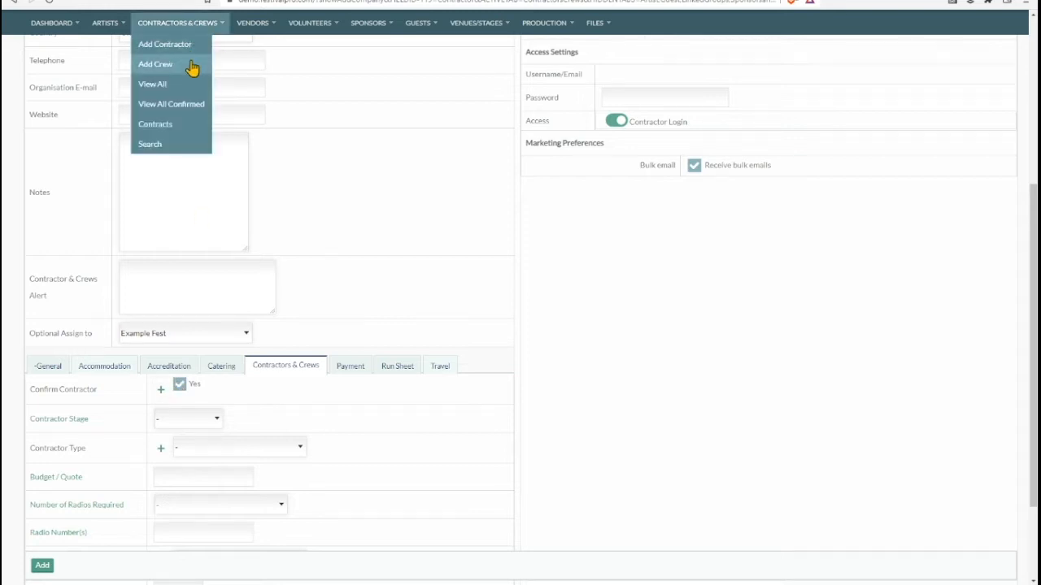
click(199, 104)
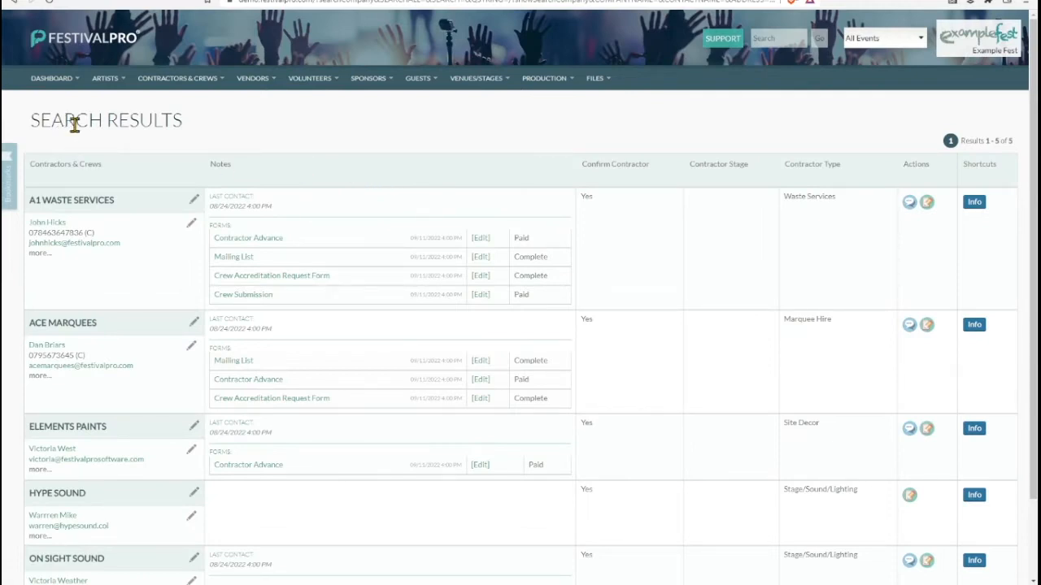
mouse_move(53, 79)
scroll(241, 152, down, 1)
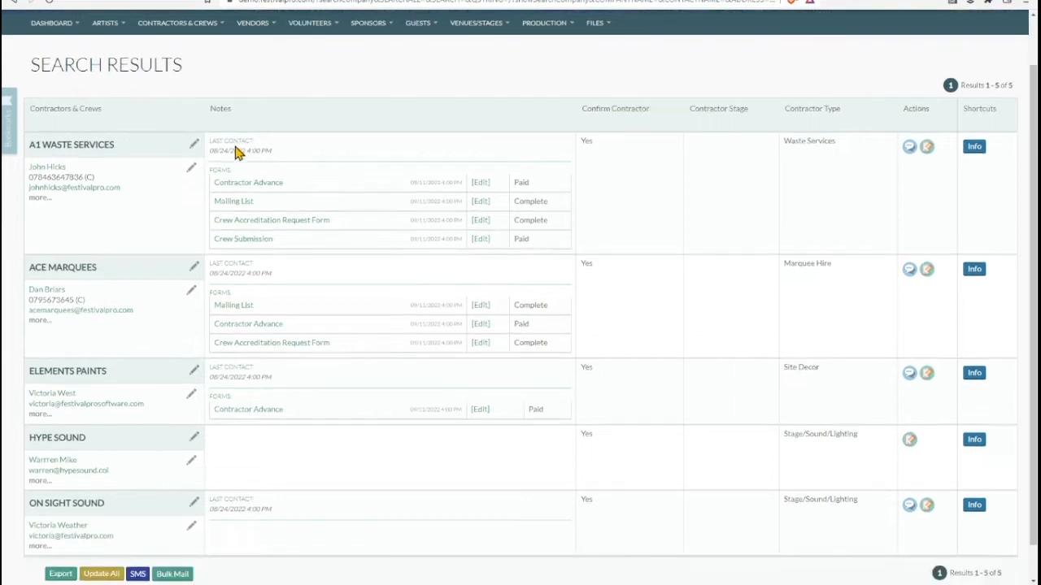
Open the info shortcut for A1 Waste Services, review its accreditation quantities, access types and vehicle passes, and close it without saving.
click(972, 148)
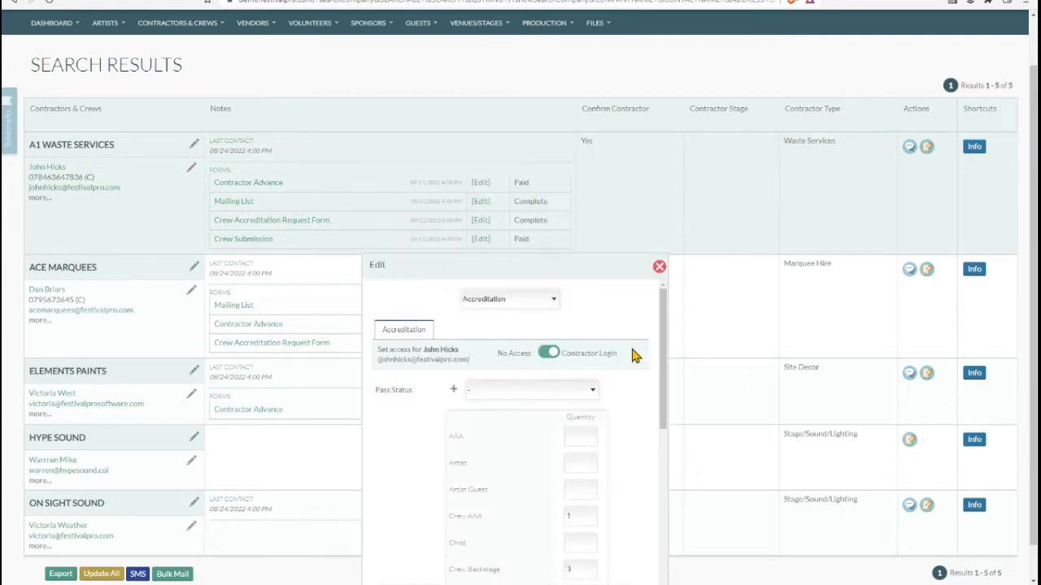
scroll(574, 304, down, 5)
scroll(571, 311, up, 1)
scroll(581, 350, up, 4)
scroll(581, 351, down, 5)
scroll(532, 442, down, 5)
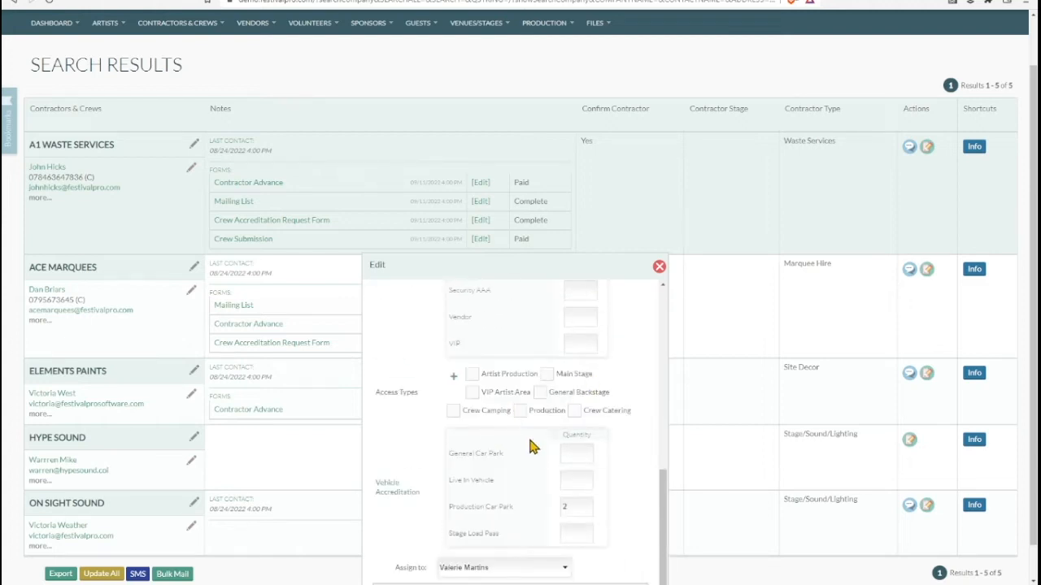
scroll(529, 425, down, 5)
scroll(530, 416, up, 5)
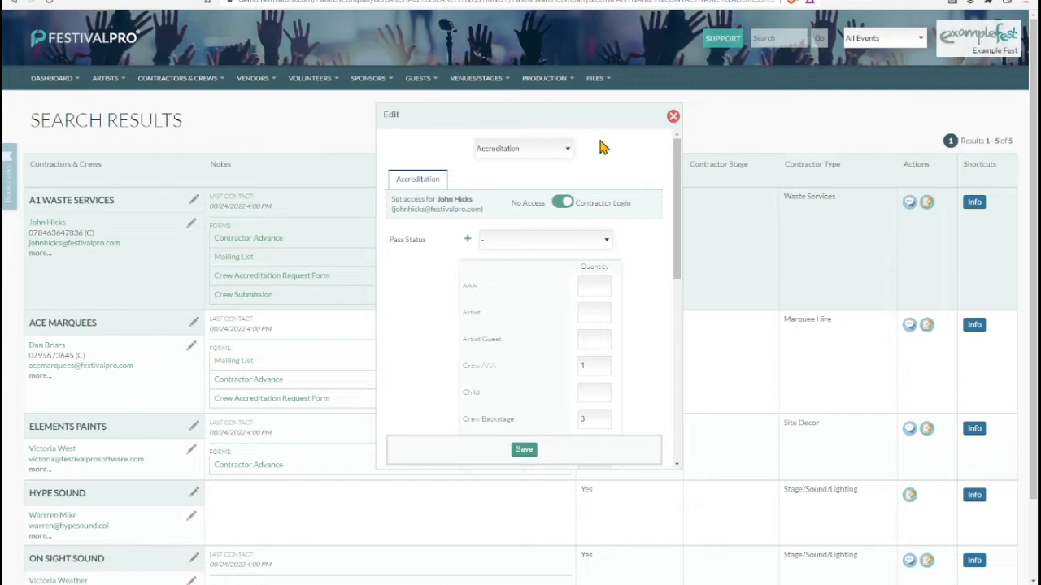
click(672, 118)
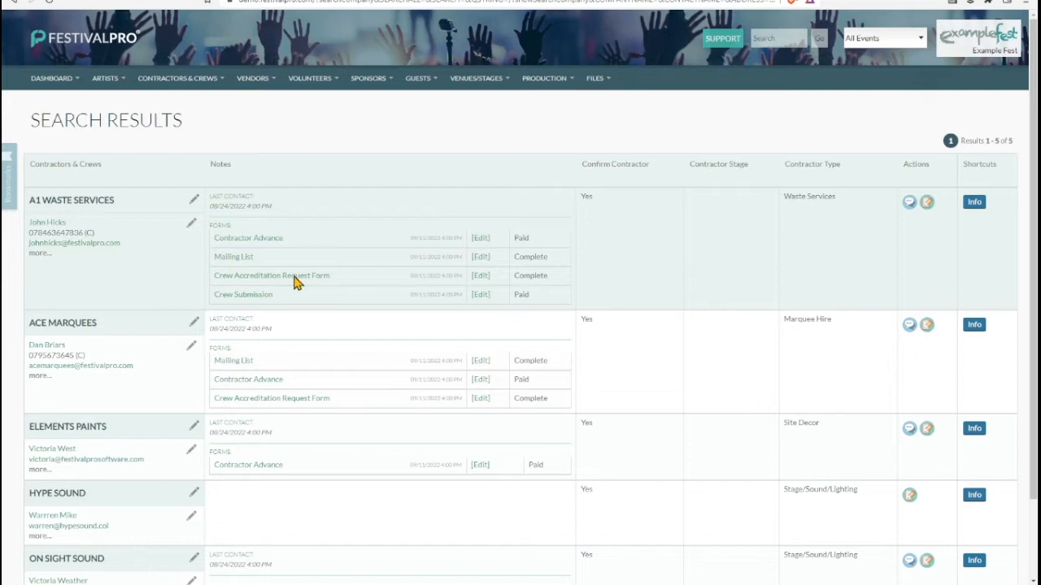
Find the Crew Accreditation Request Form in the dashboard's forms list and open its settings.
drag(216, 283, 355, 279)
click(51, 78)
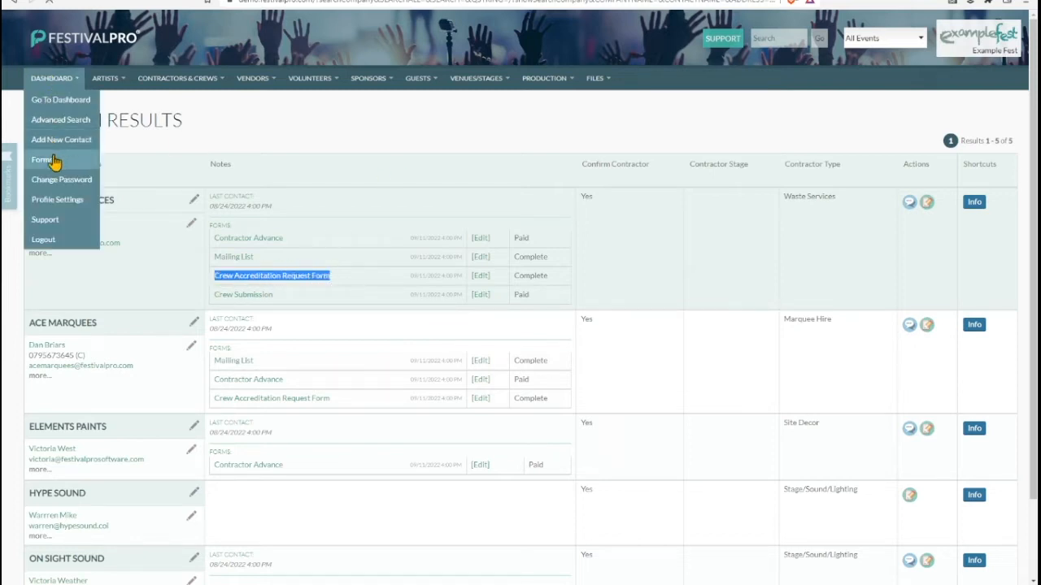
click(81, 160)
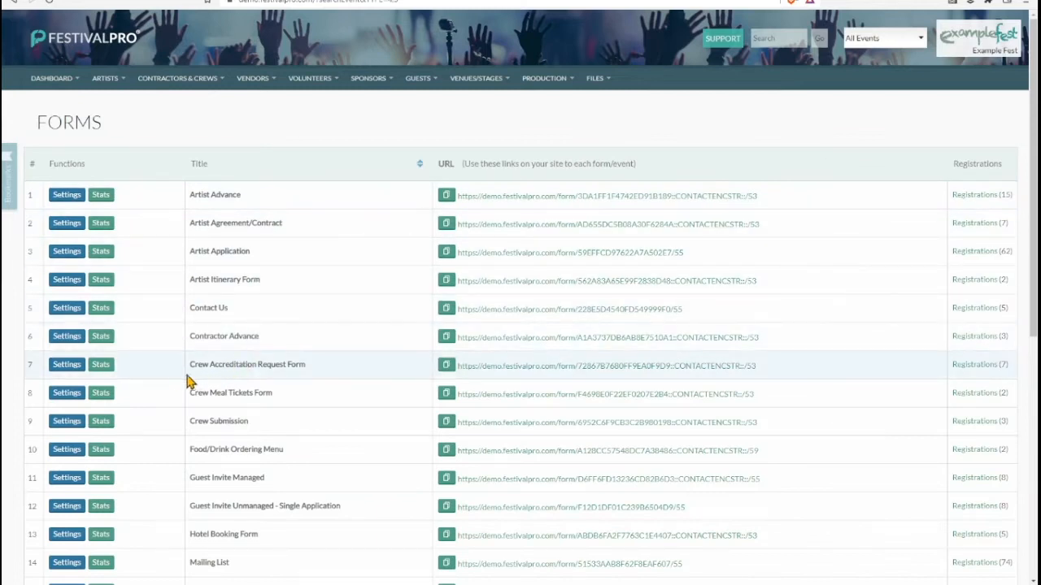
drag(189, 368, 324, 370)
click(65, 364)
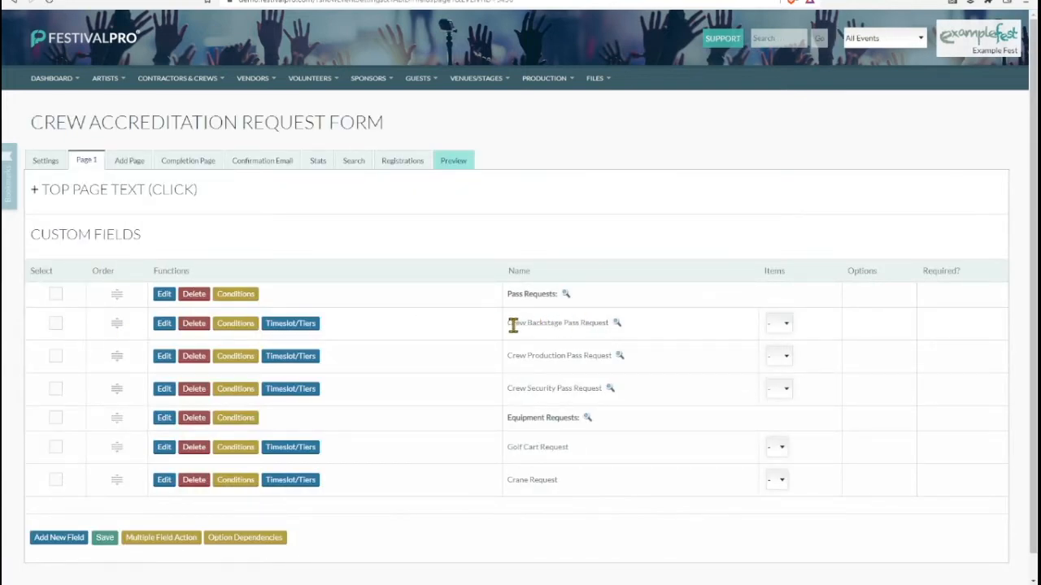
Examine the crew backstage, production and security pass requests and the golf cart and crane requests on the form.
drag(509, 326, 639, 330)
drag(517, 359, 641, 363)
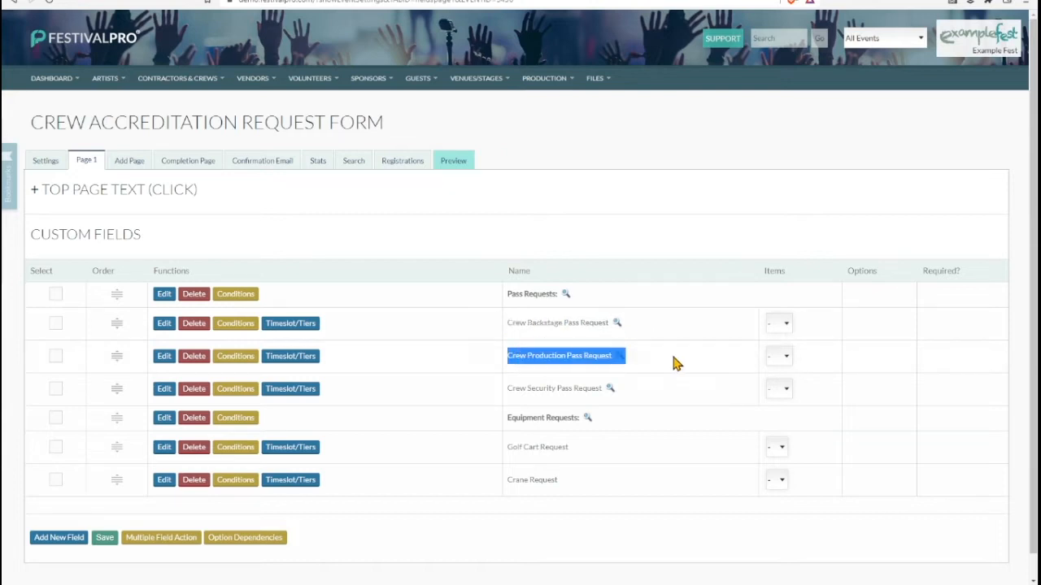
drag(516, 389, 627, 390)
click(667, 387)
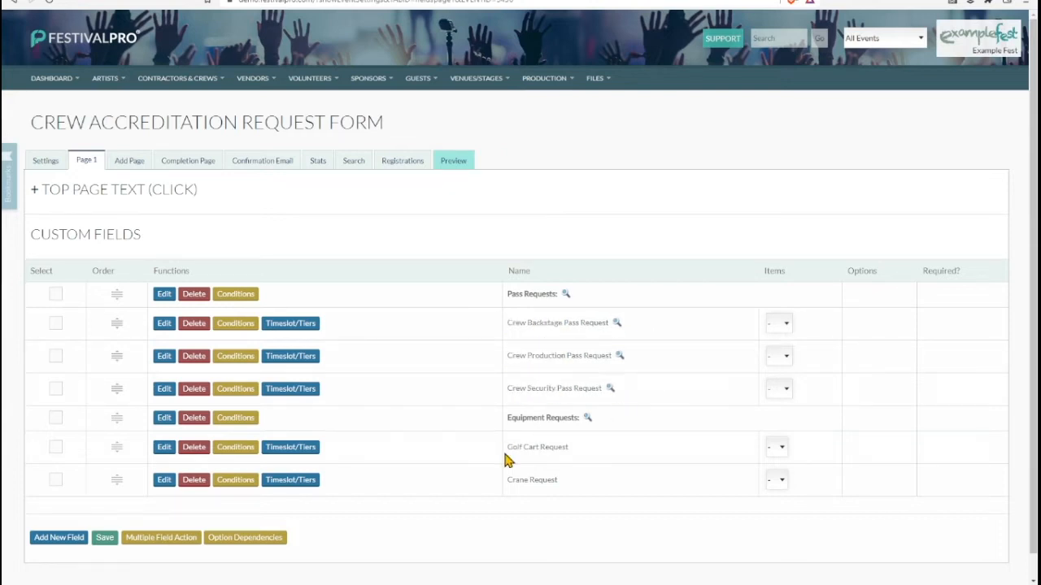
drag(509, 447, 622, 450)
drag(510, 480, 592, 483)
click(572, 486)
Return to the full contractors and crews list and check the contact functions available for A1 Waste Services.
mouse_move(181, 81)
click(174, 141)
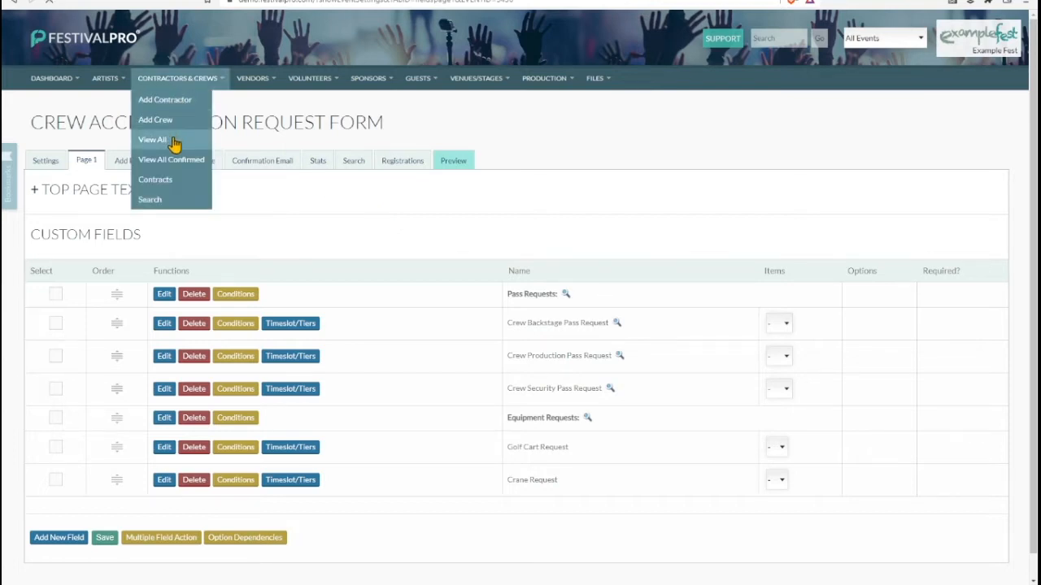
click(182, 222)
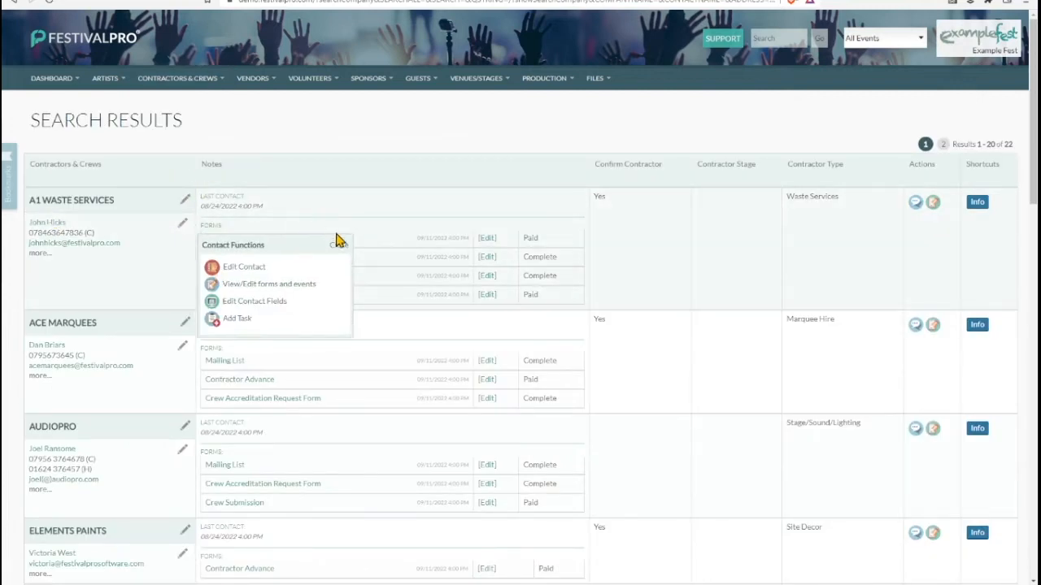
click(339, 244)
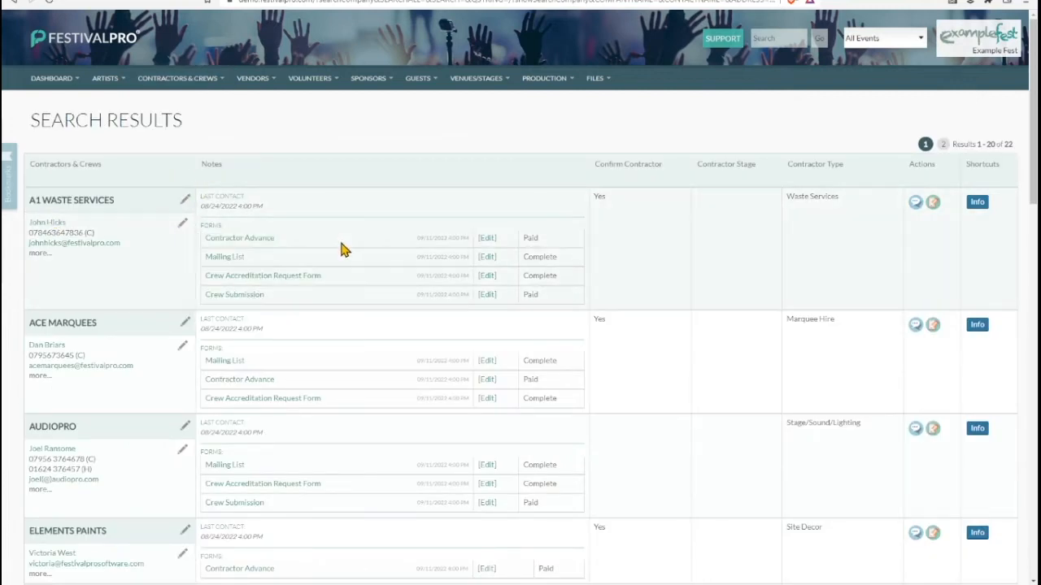
click(72, 248)
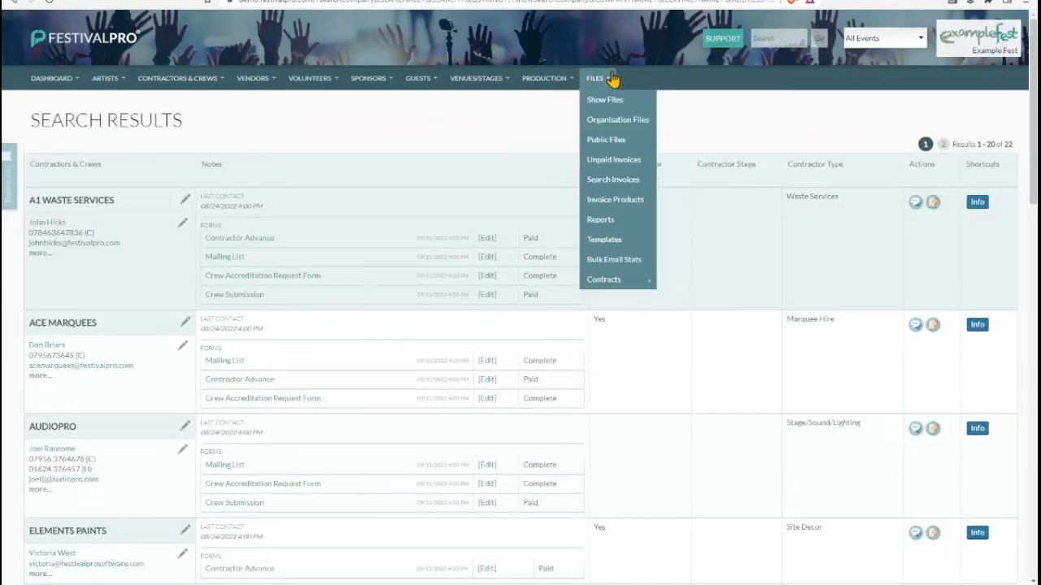
Open the templates list and start a new email template.
mouse_move(597, 80)
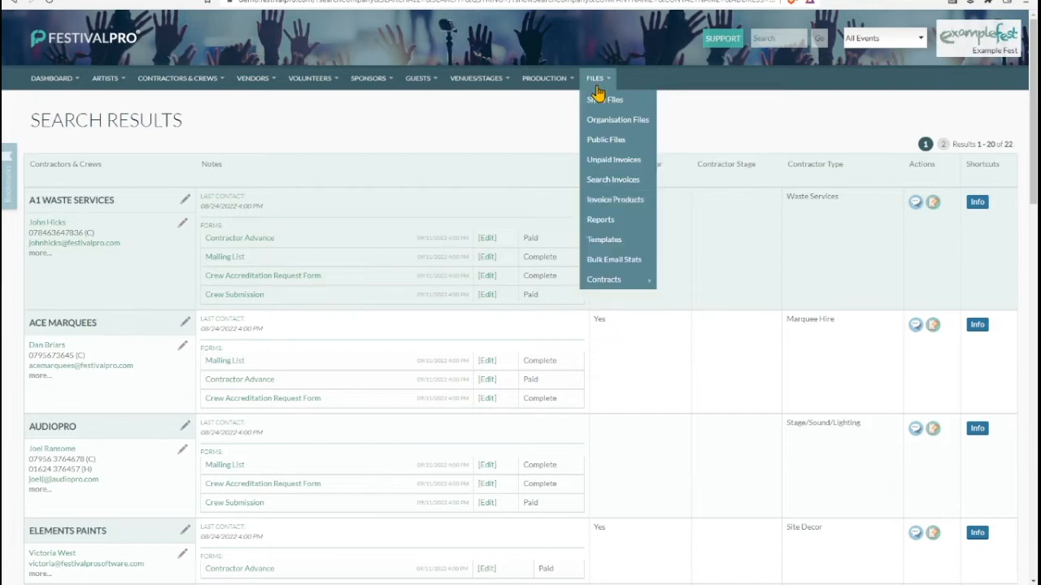
click(616, 240)
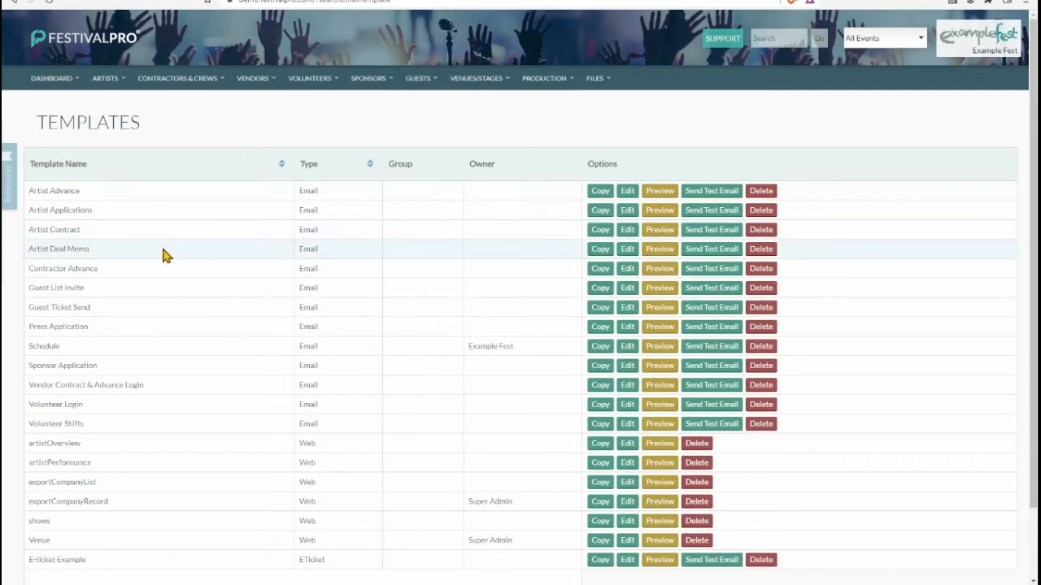
drag(32, 268, 144, 274)
click(142, 274)
scroll(137, 281, down, 1)
scroll(136, 281, down, 2)
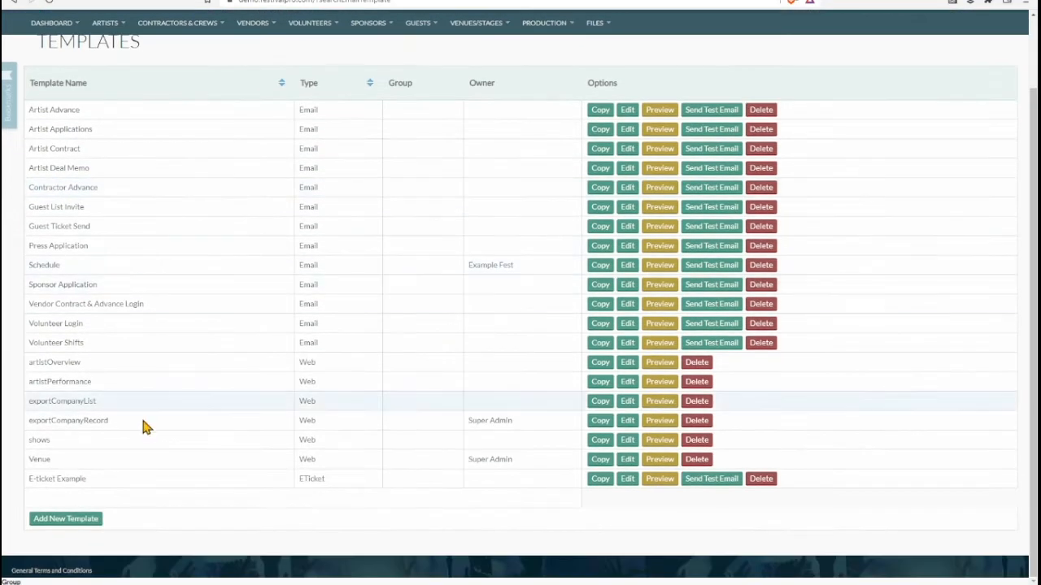
click(81, 523)
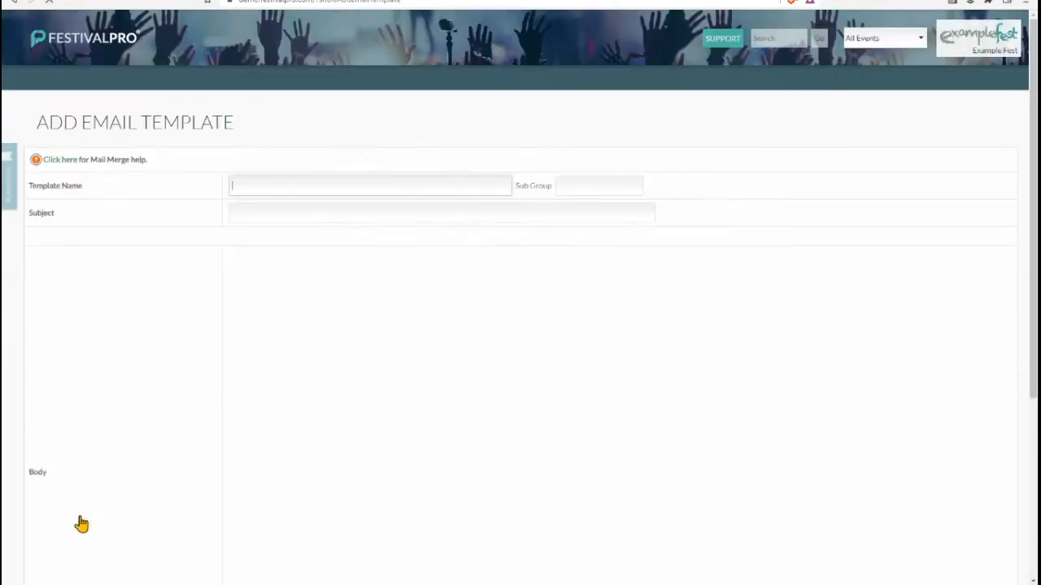
Name the template Contractor Request, with the subject "Please tell us what you need" and the body text "Fill in this link".
click(271, 212)
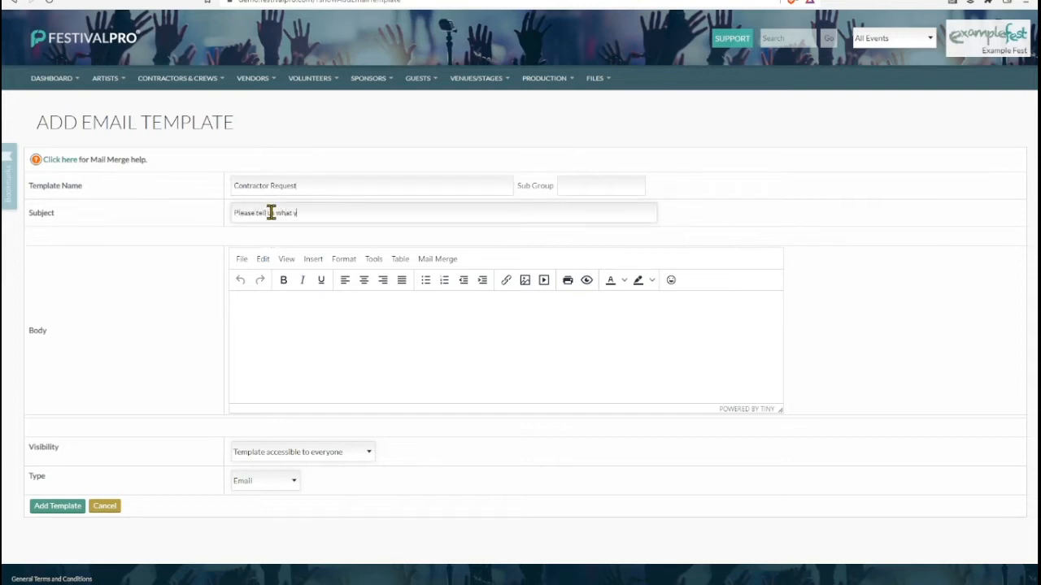
click(306, 349)
text(Fill in this link)
Insert the mail merge link for Crew Accreditation Request Form - Auto Login after the body text and add the template.
click(438, 259)
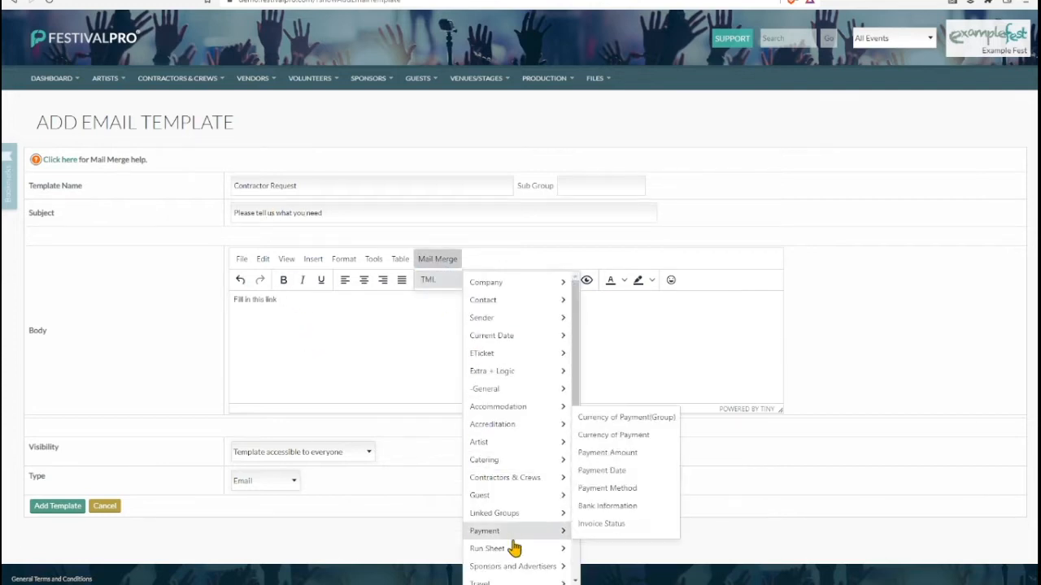
scroll(533, 541, down, 2)
mouse_move(524, 574)
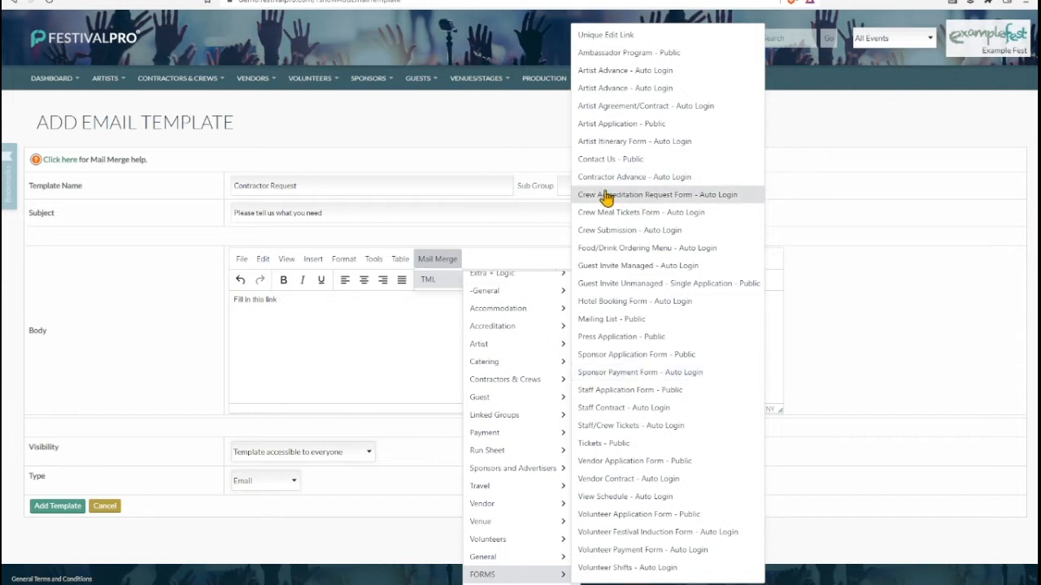
click(683, 196)
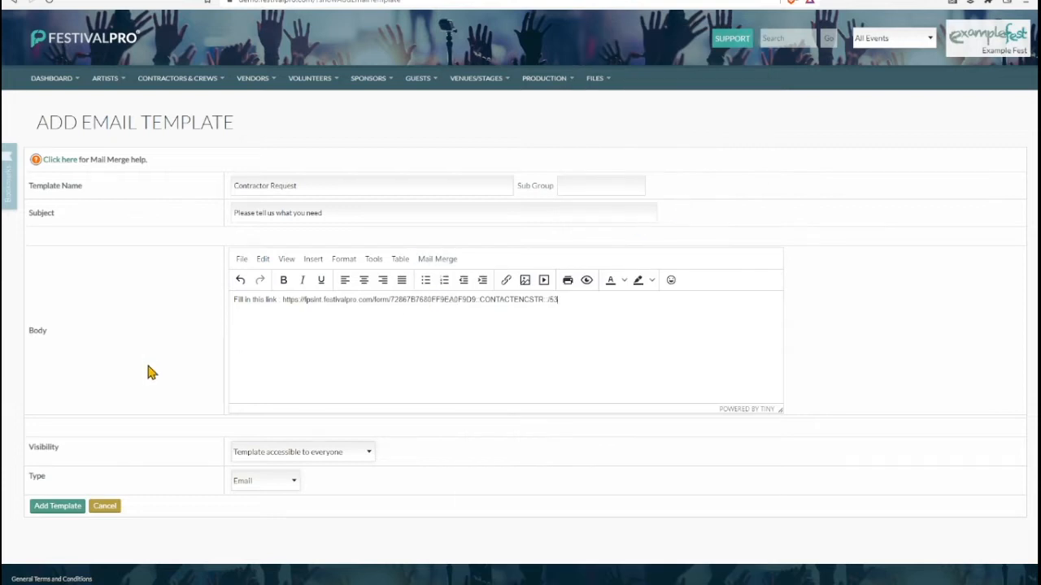
click(47, 512)
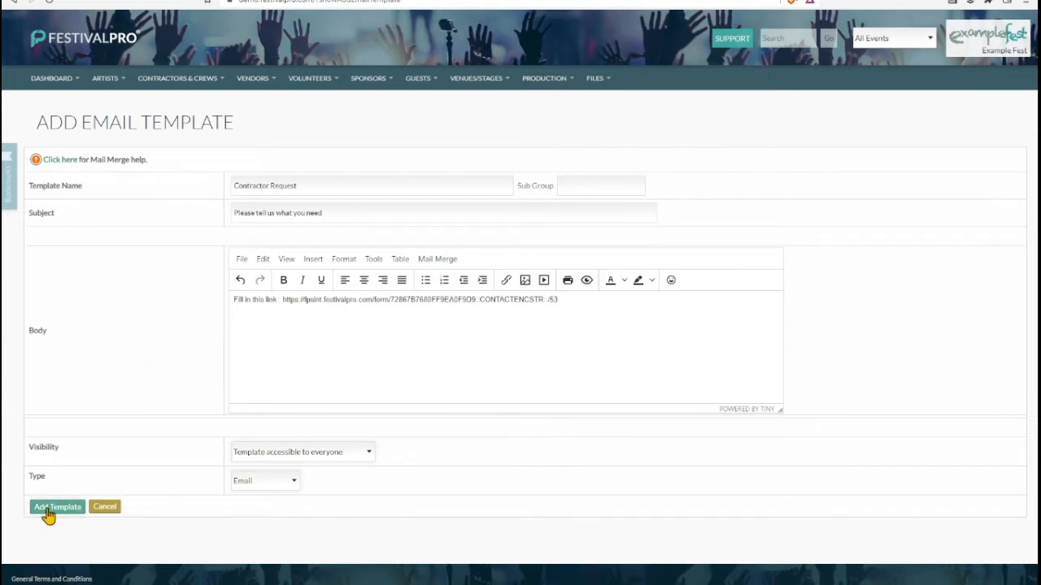
drag(30, 191, 164, 297)
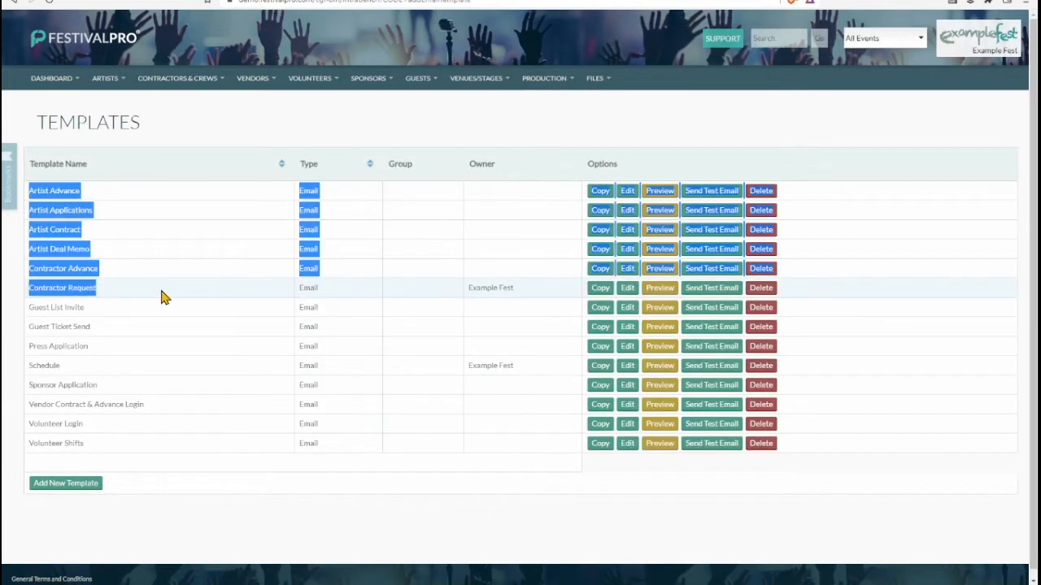
Return from the templates list to the full contractors and crews list.
click(165, 294)
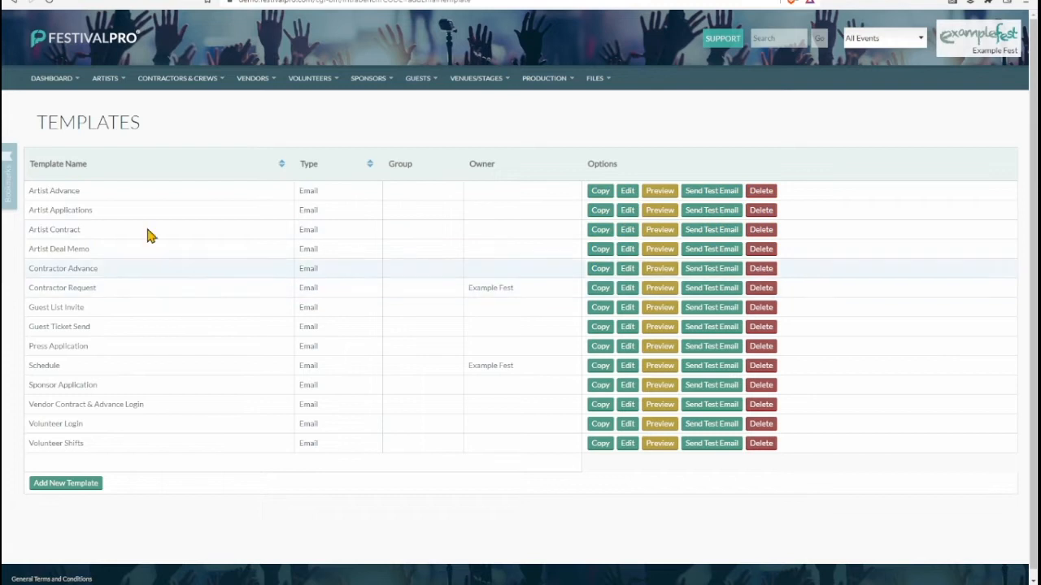
mouse_move(112, 80)
click(114, 123)
mouse_move(171, 83)
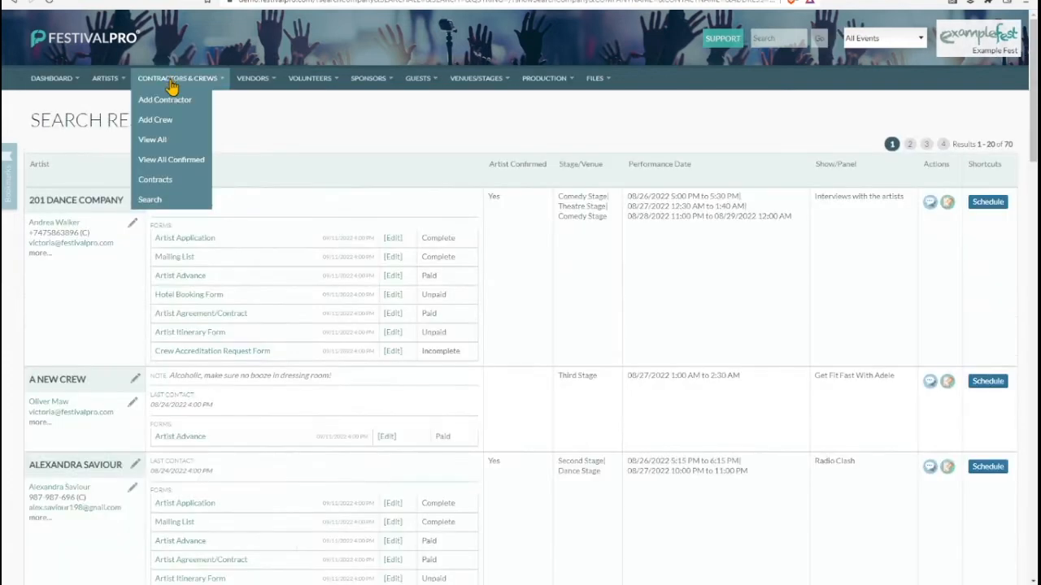
click(179, 141)
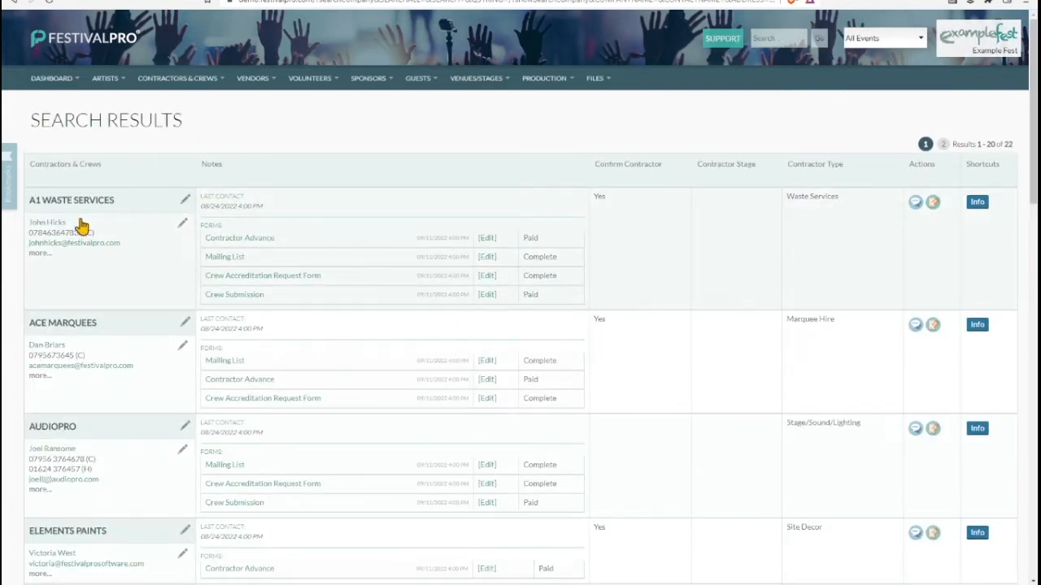
Send the A1 Waste Services contact an email based on the Contractor Request template.
click(74, 243)
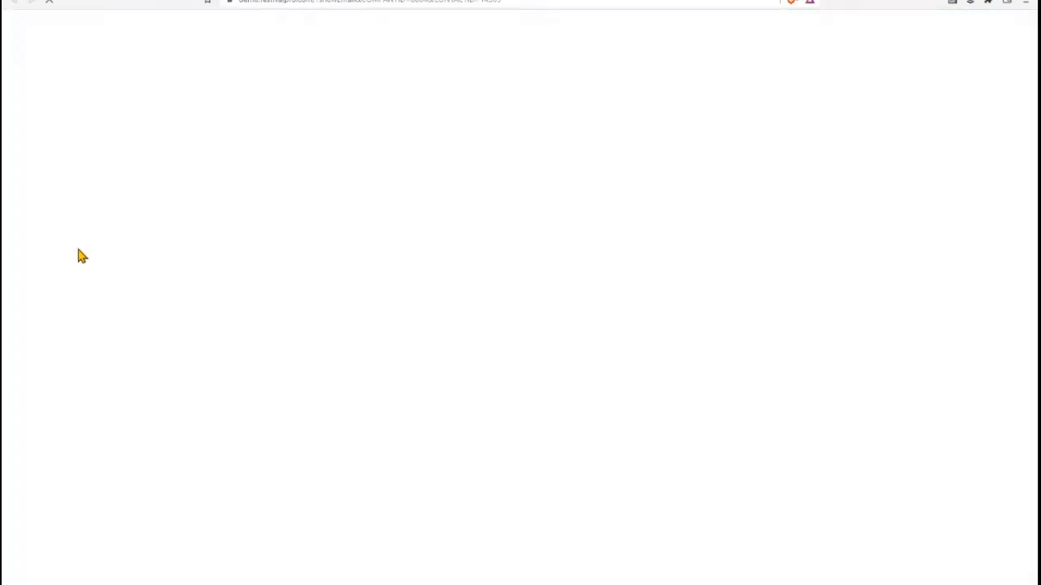
click(263, 264)
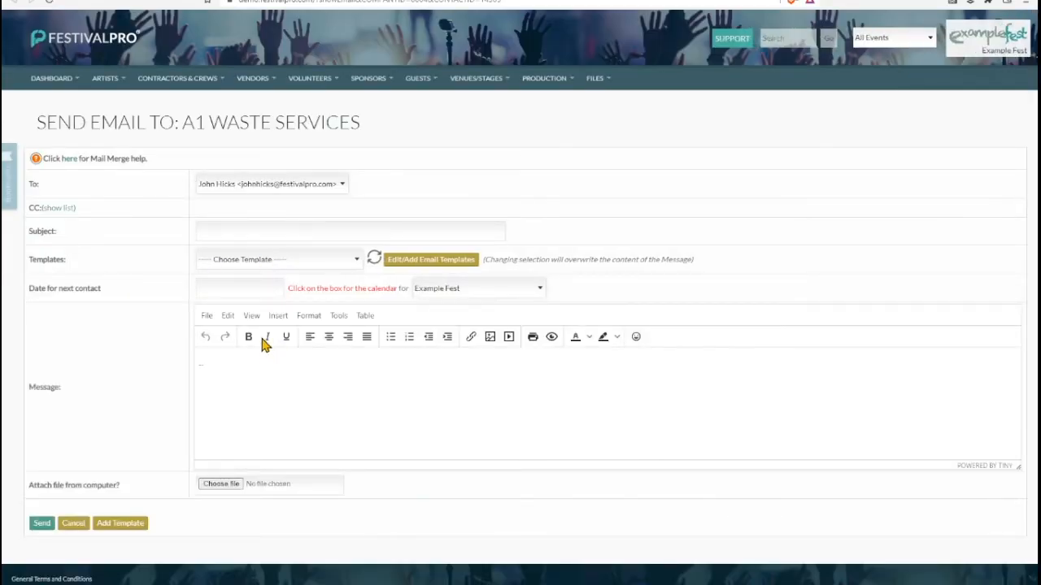
click(261, 340)
click(41, 523)
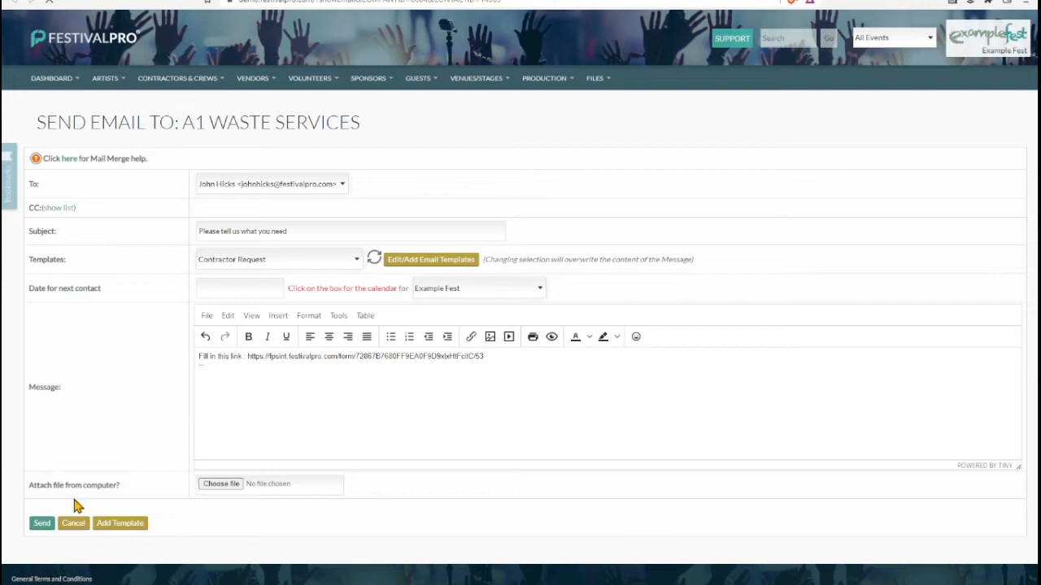
Expand the newest email in the A1 Waste Services correspondence and open the form link it contains.
click(37, 275)
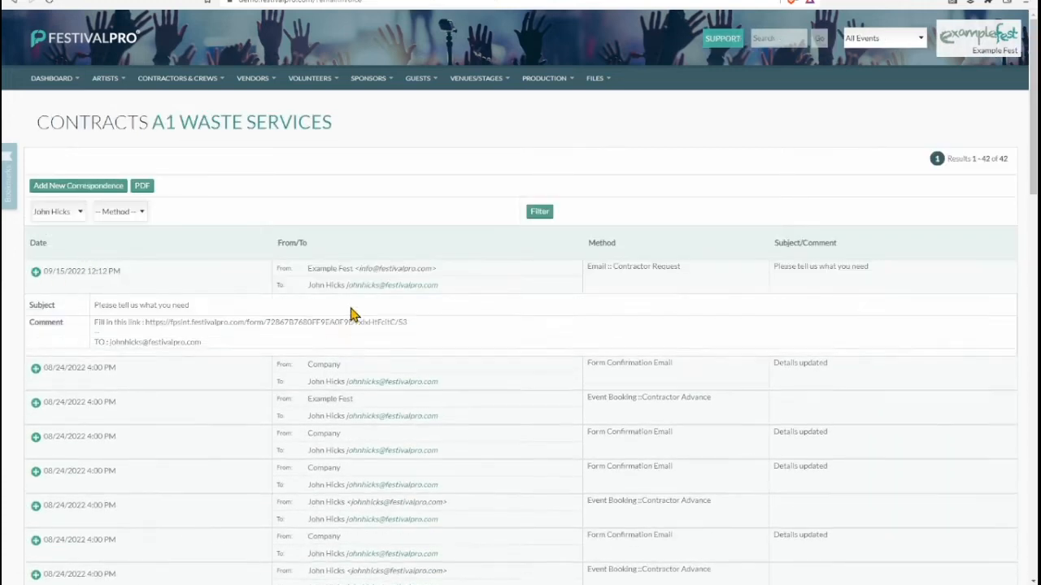
triple_click(219, 323)
click(165, 324)
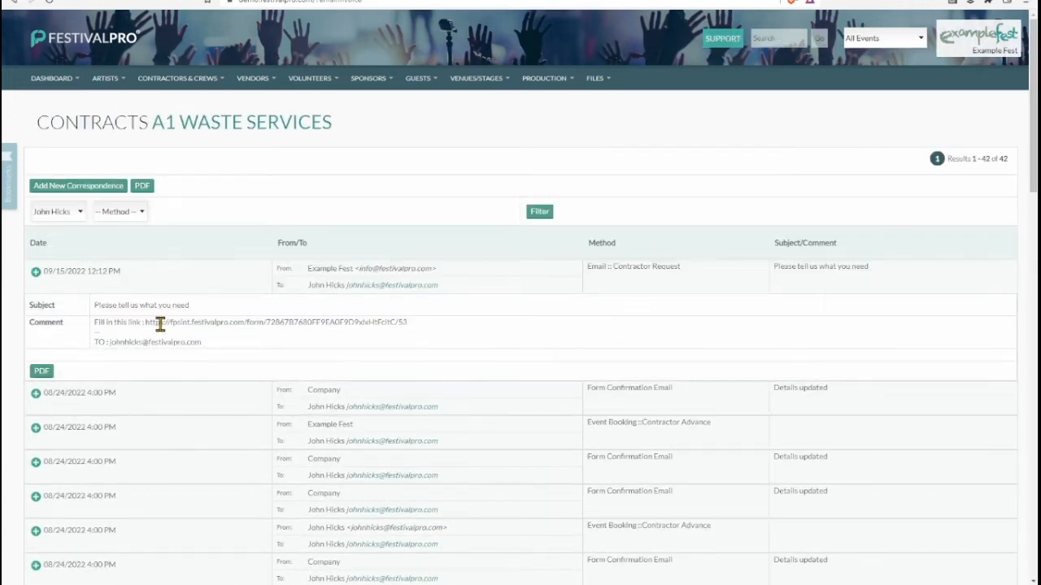
scroll(272, 329, down, 2)
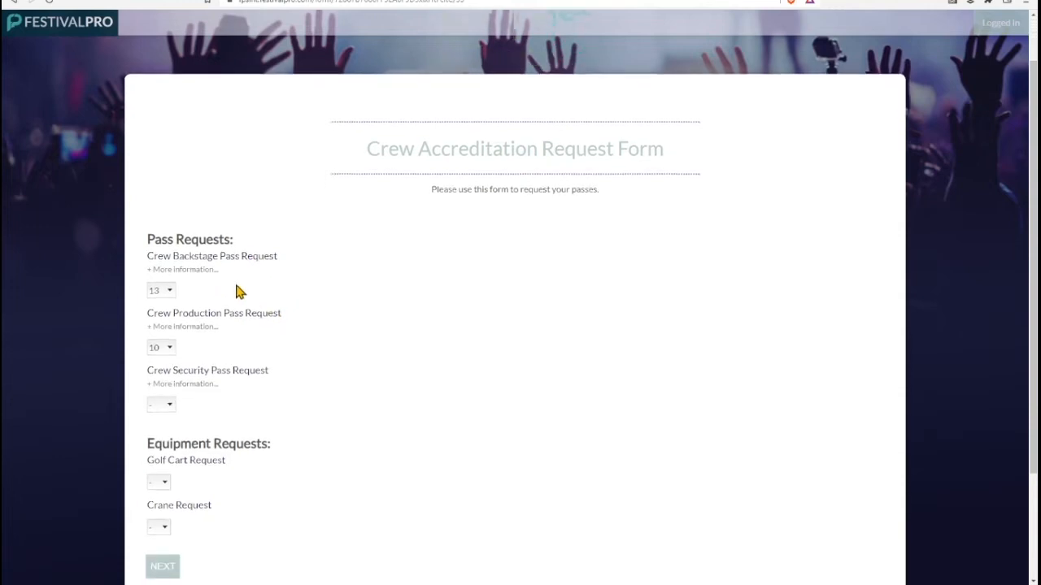
Try the pass request options, choosing 9 for Crew Security Pass Request, and show the access information for the pass types.
click(166, 241)
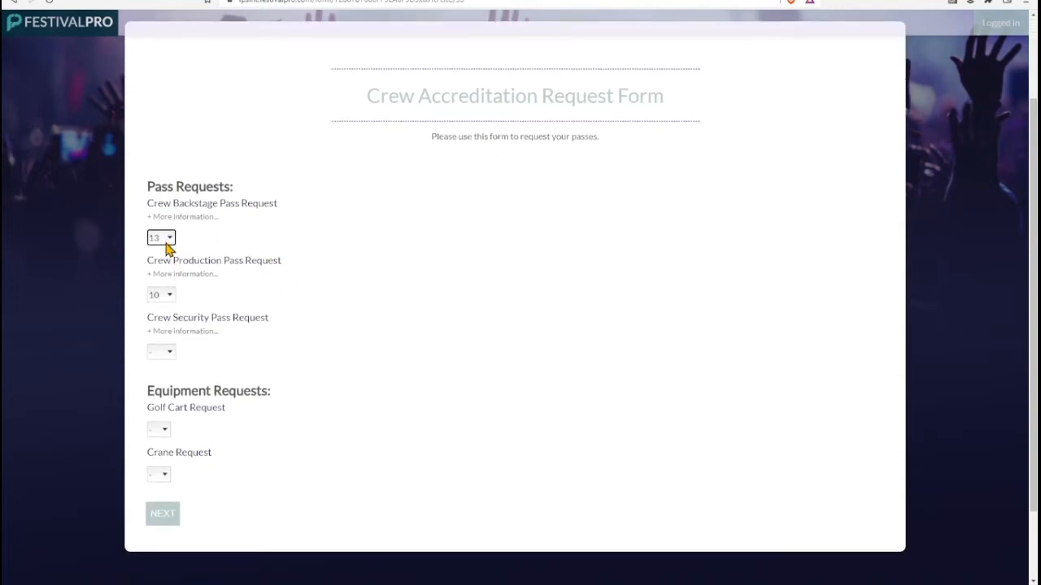
click(167, 298)
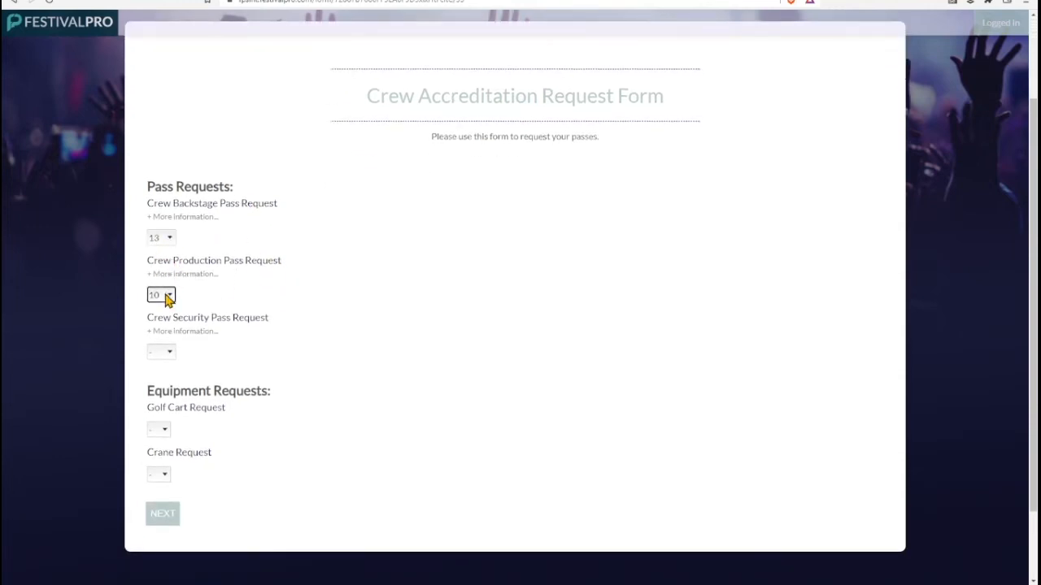
click(169, 356)
click(160, 485)
click(328, 335)
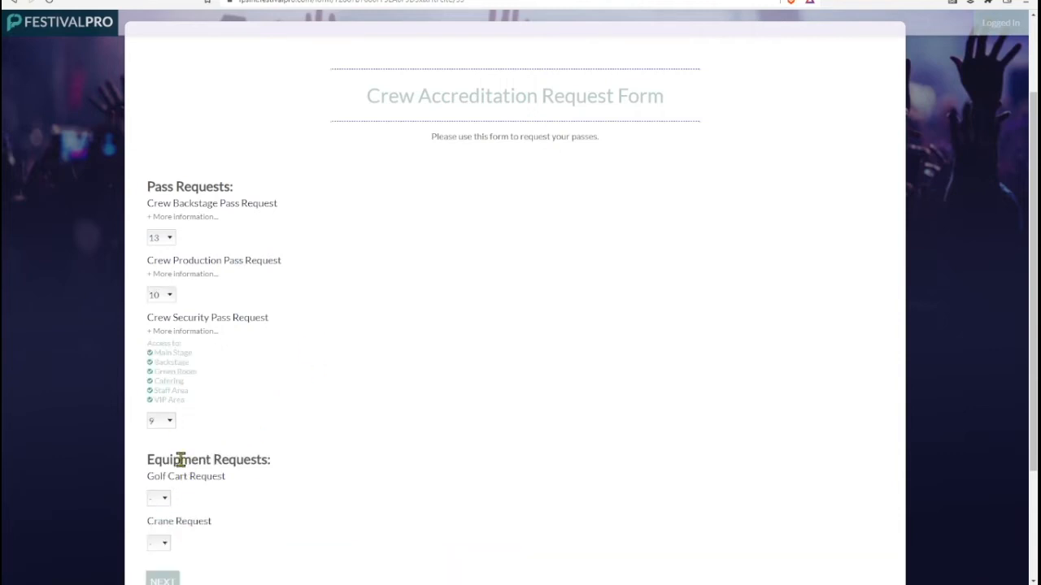
click(184, 274)
click(199, 218)
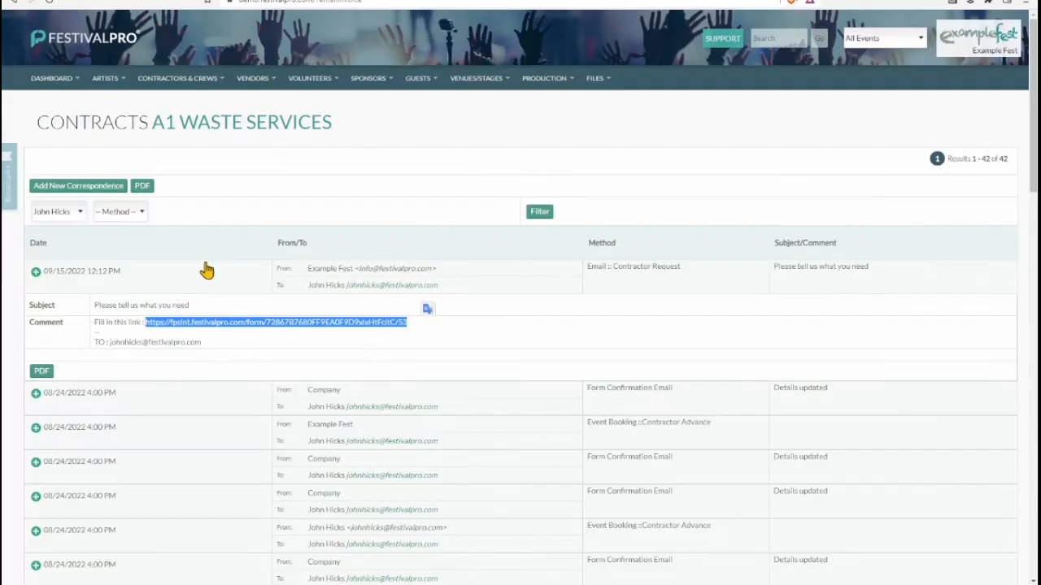
Open the Crew Accreditation Request Form registrations from the forms list and view the A1 Waste Services submission.
mouse_move(53, 78)
click(62, 161)
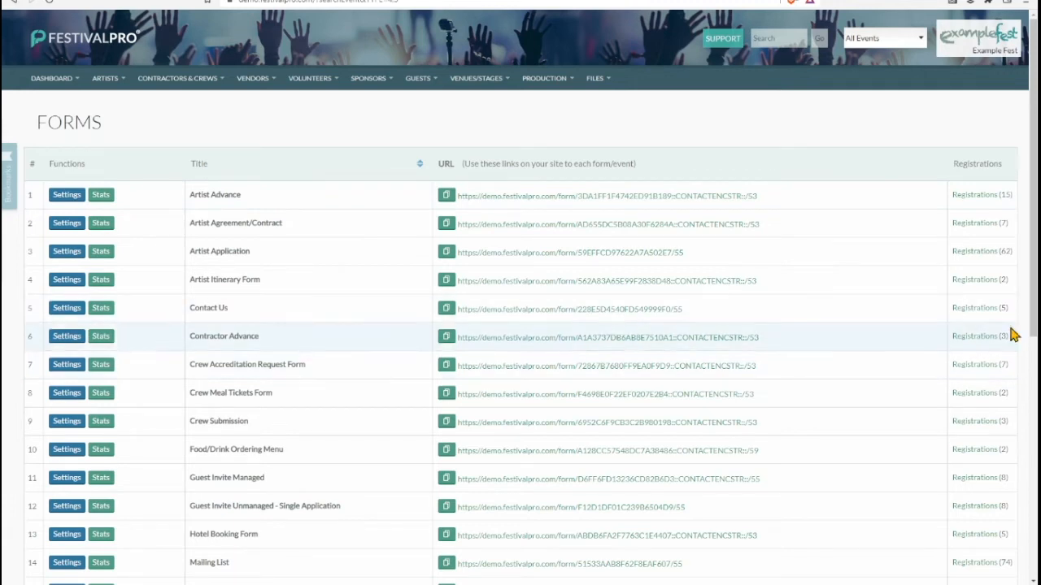
click(976, 366)
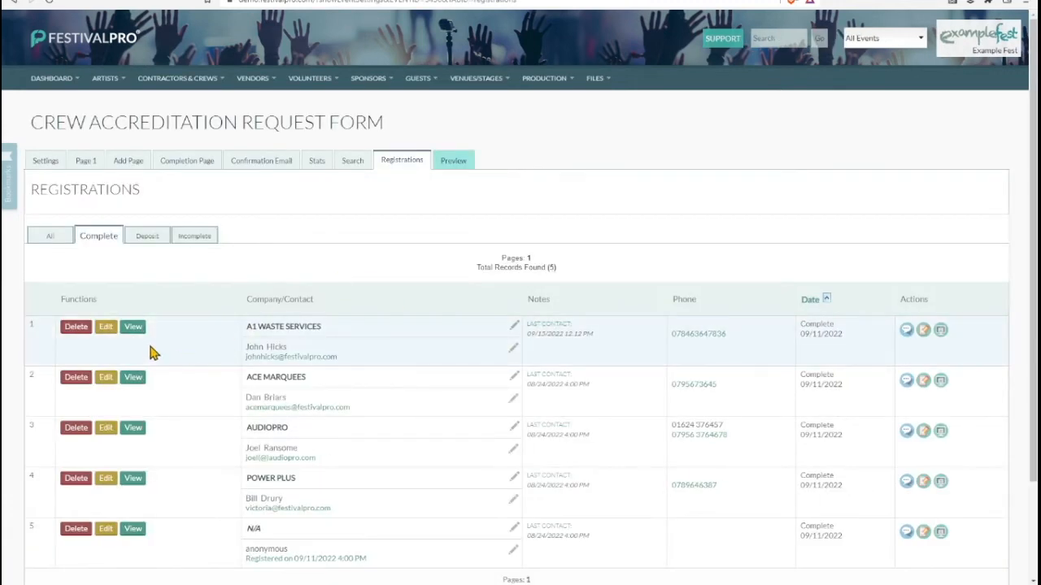
click(130, 335)
Compare the General Accreditation allocation with the pass requests in the submission and return to the registrations list.
scroll(594, 409, down, 2)
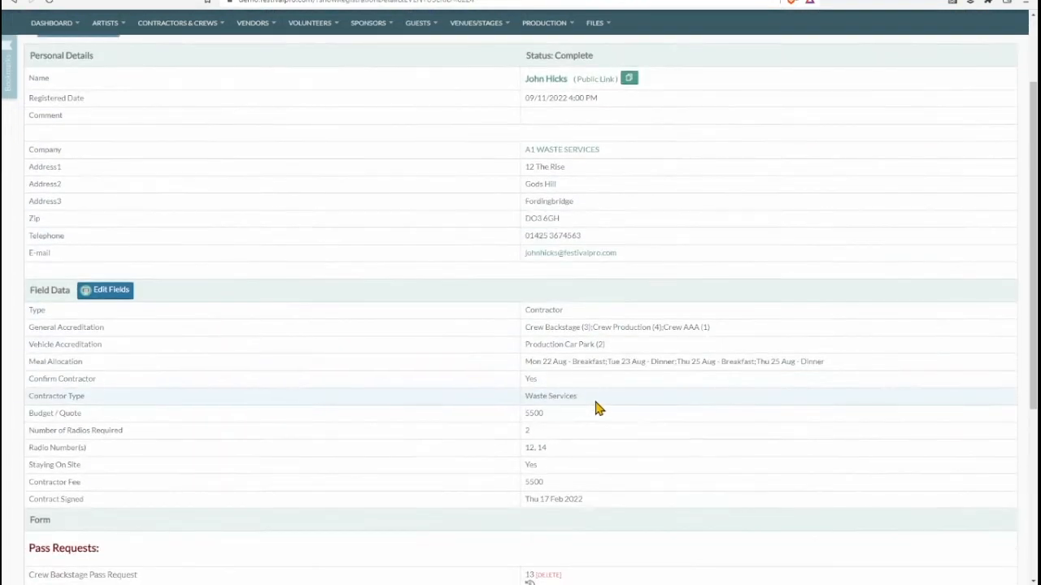
drag(523, 329, 711, 329)
scroll(561, 330, down, 5)
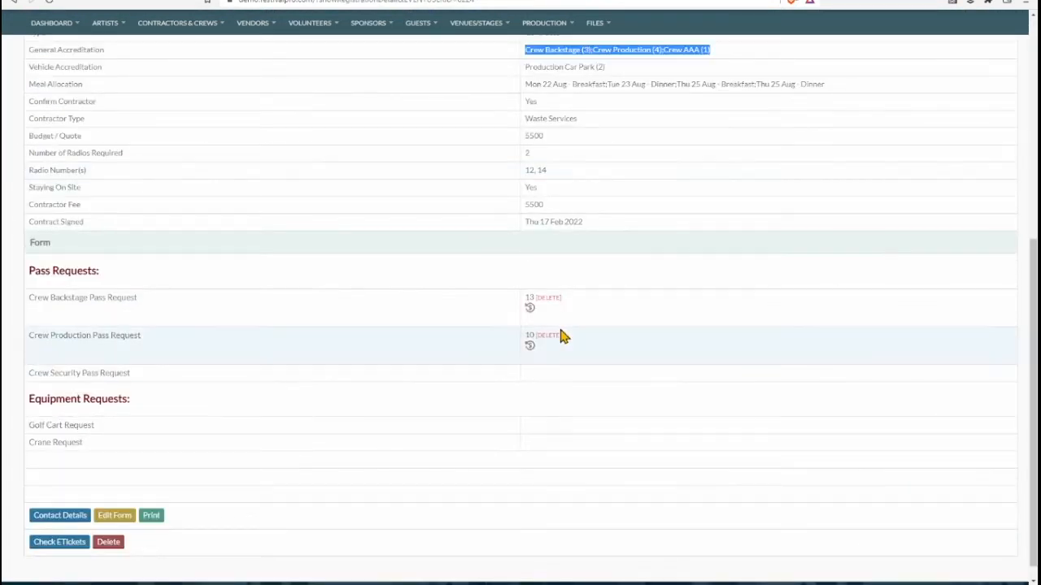
drag(518, 296, 575, 320)
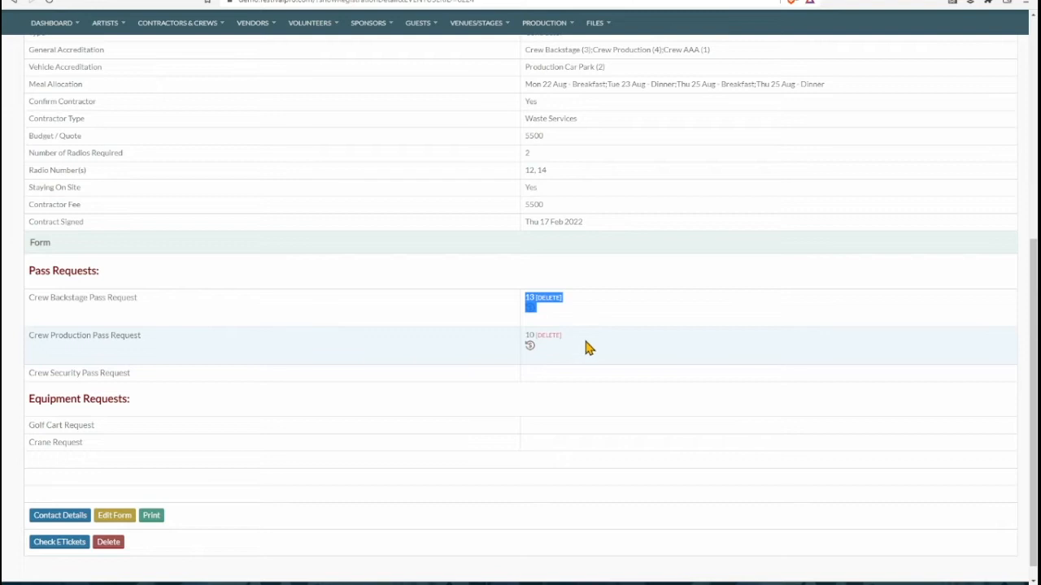
click(13, 3)
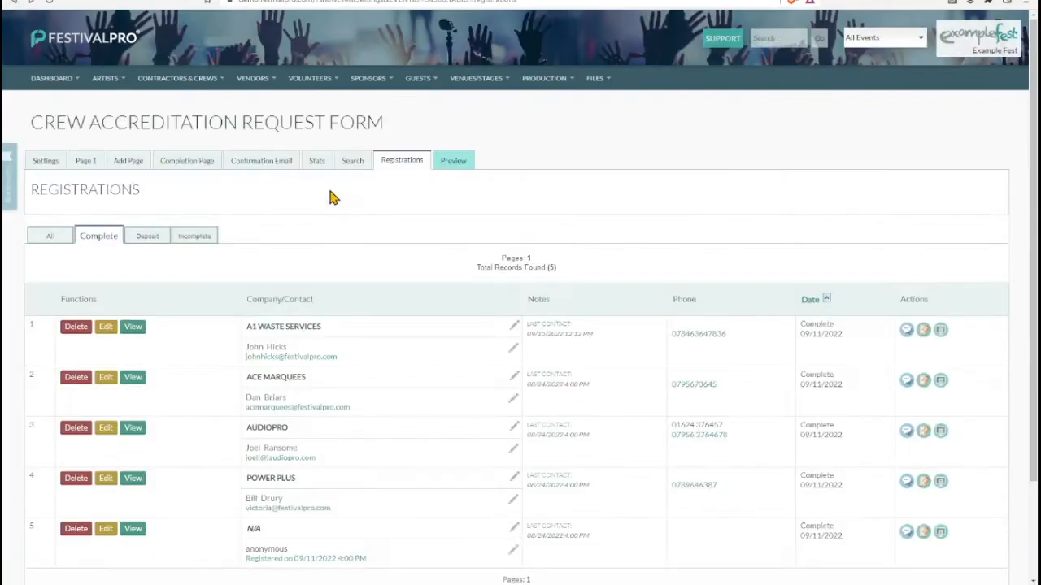
Open the A1 Waste Services accreditation settings, go through the crew pass and vehicle quantities, and save the record.
click(941, 332)
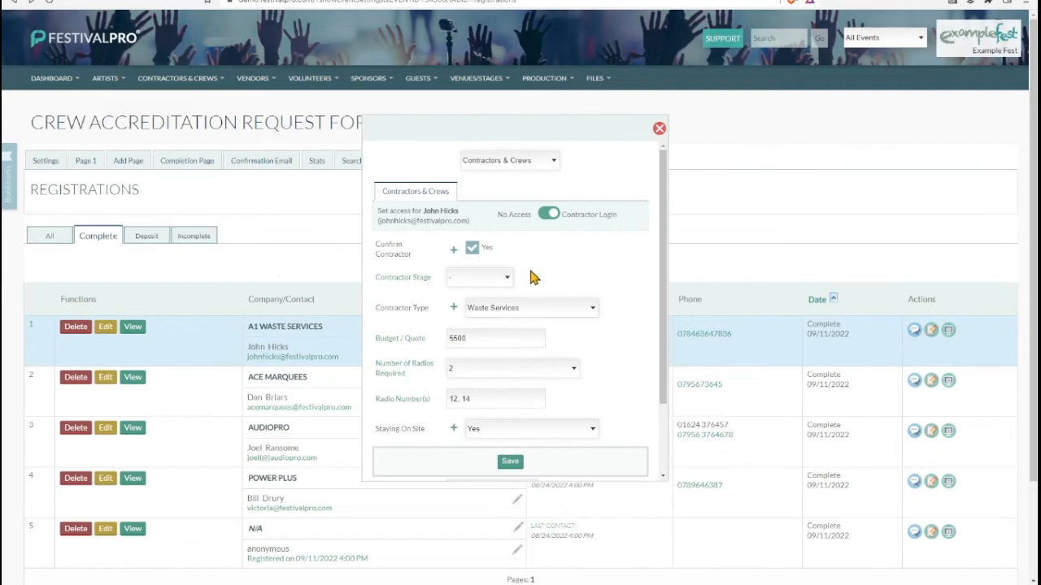
click(517, 195)
scroll(593, 423, down, 5)
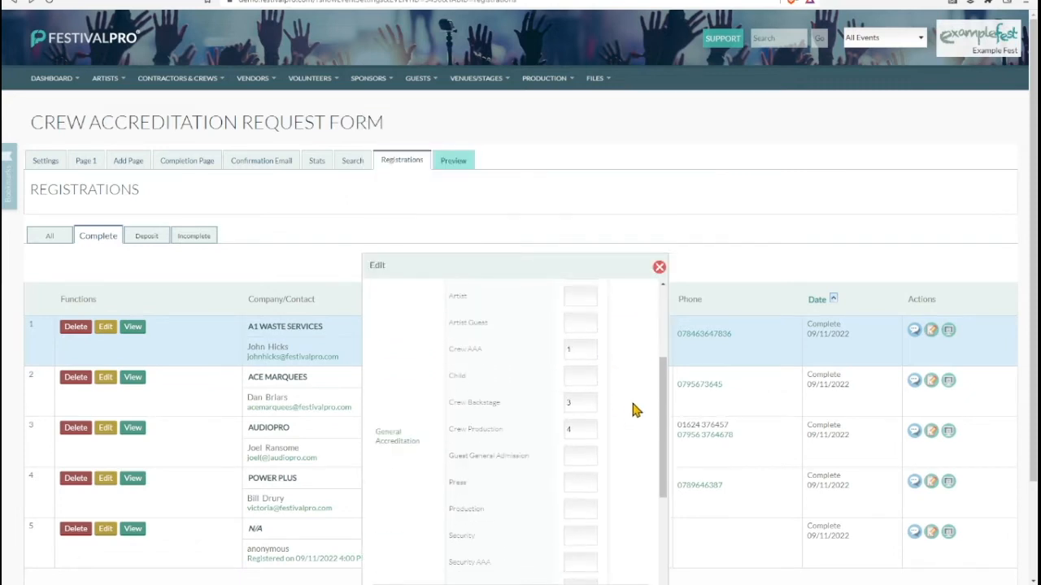
double_click(590, 402)
scroll(465, 339, down, 5)
scroll(500, 431, down, 2)
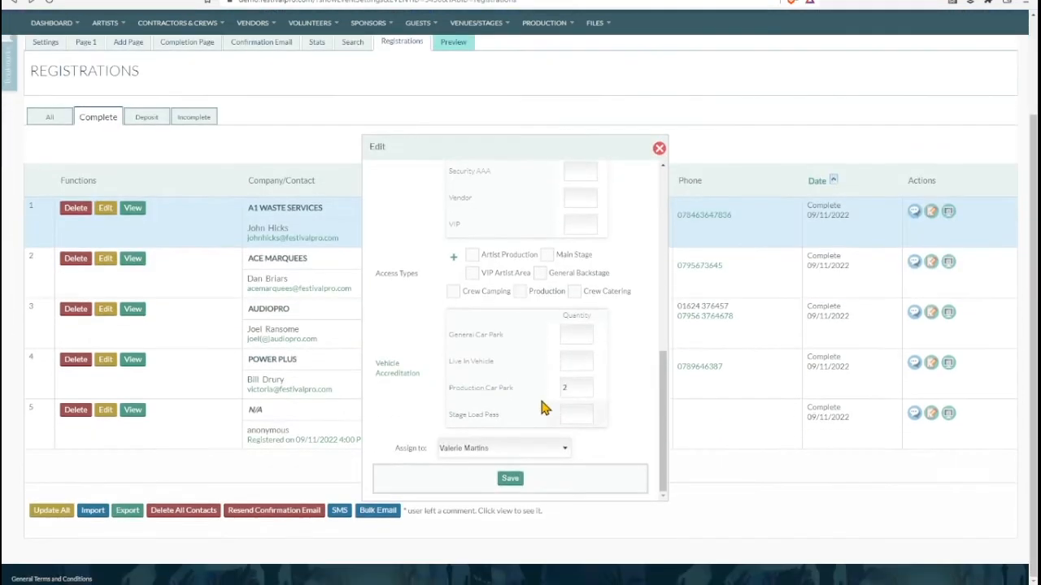
click(506, 481)
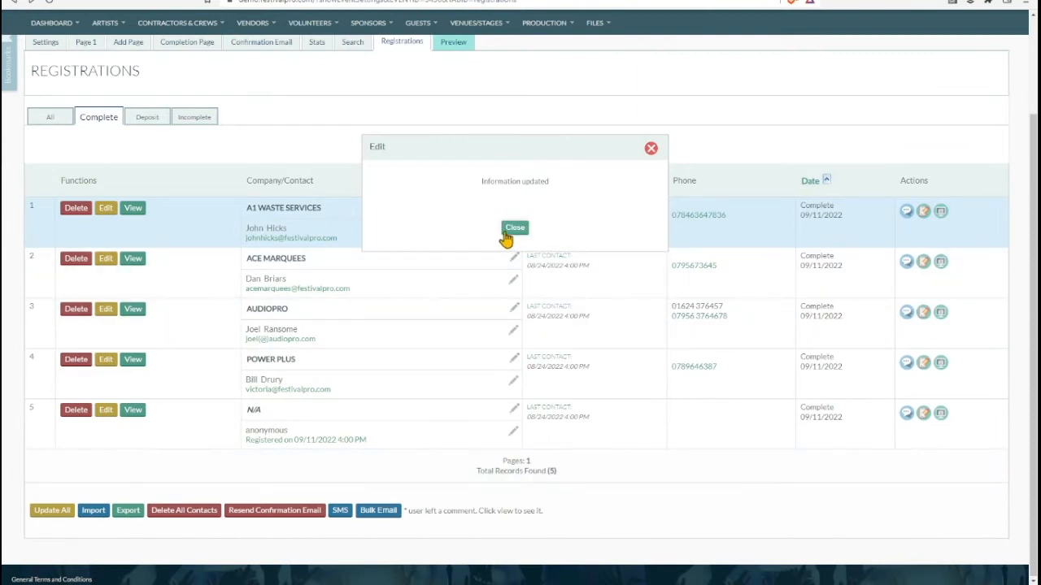
click(505, 232)
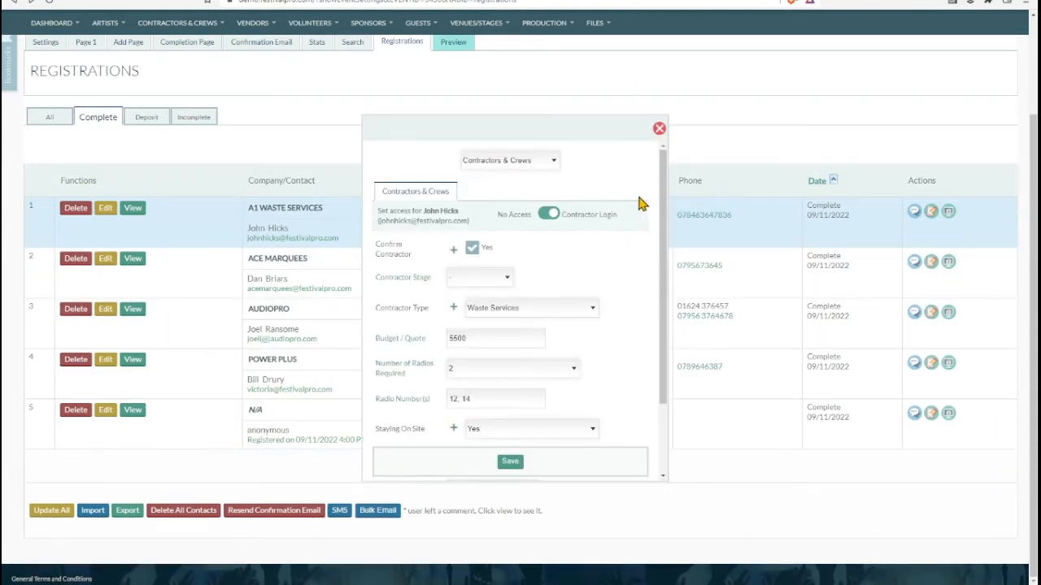
Review the A1 Waste Services contractor details, including the available contractor types, budget, radio numbers and contractor fee.
scroll(640, 203, down, 2)
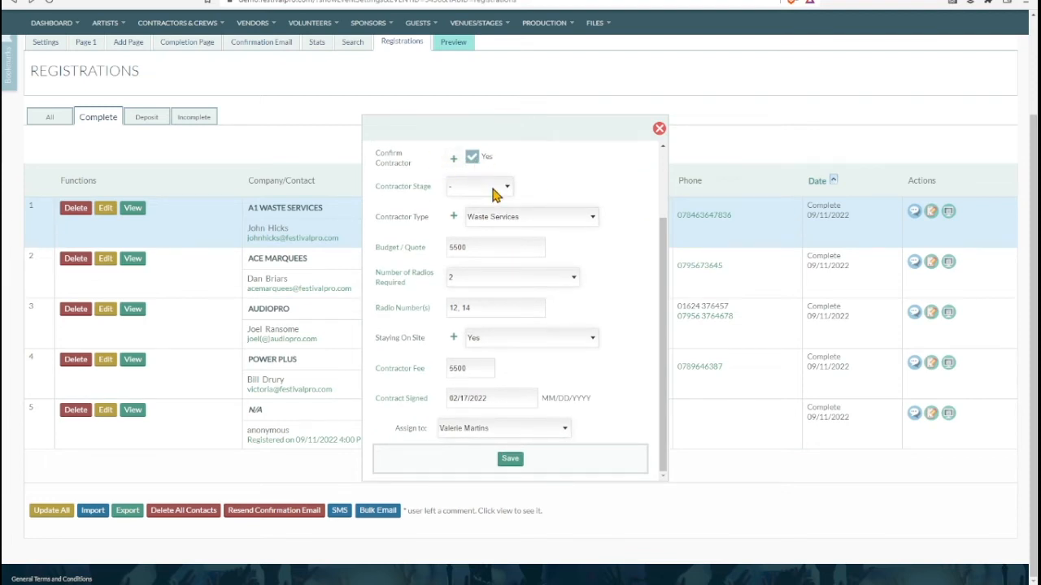
click(460, 218)
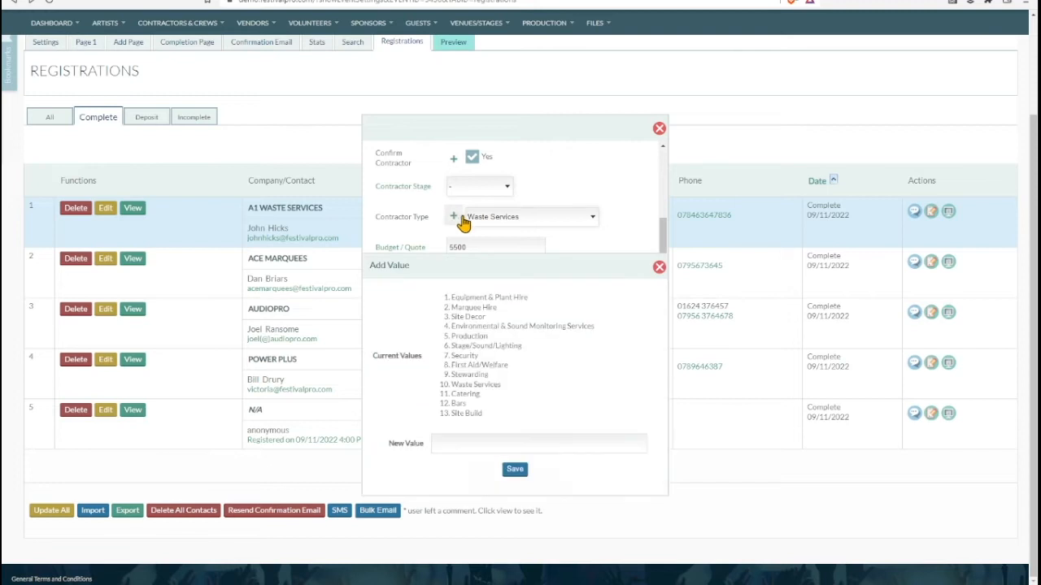
click(658, 269)
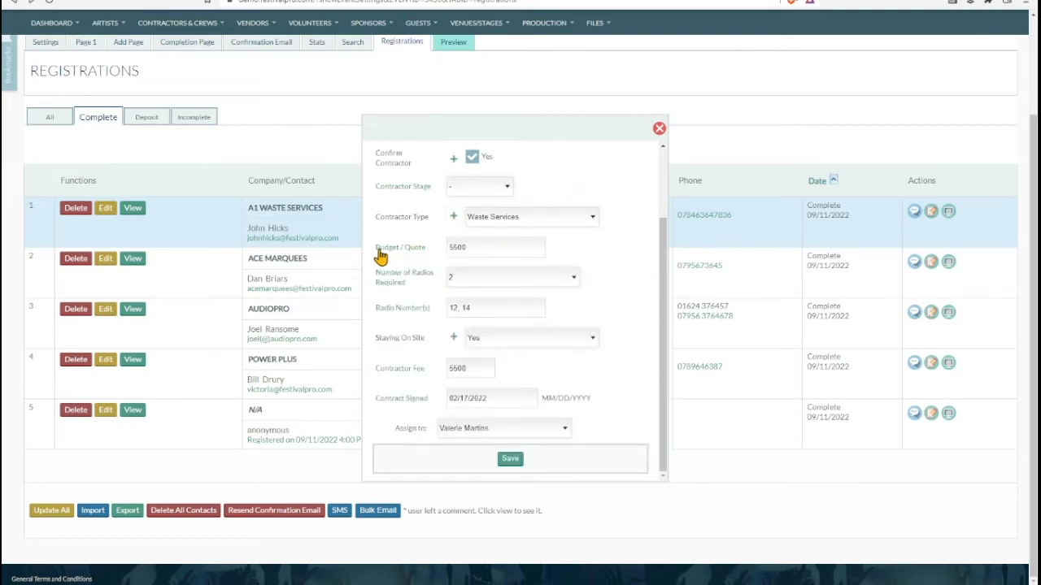
drag(488, 247, 431, 254)
click(578, 262)
drag(551, 309, 438, 317)
click(614, 309)
drag(484, 370, 396, 382)
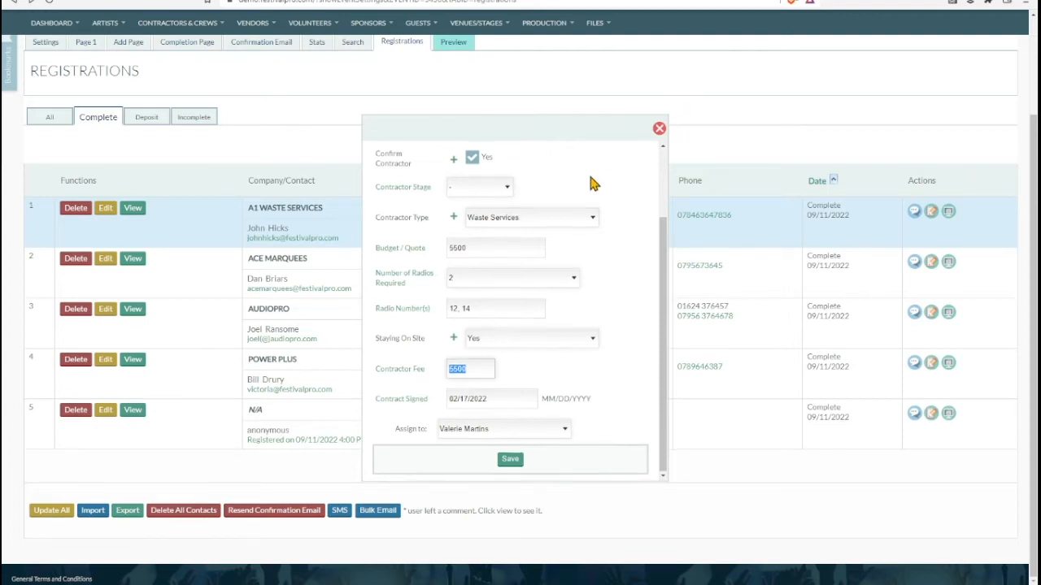
Open the Run Sheet section for A1 Waste Services and set the venue of activity to Main Stage.
scroll(593, 179, up, 2)
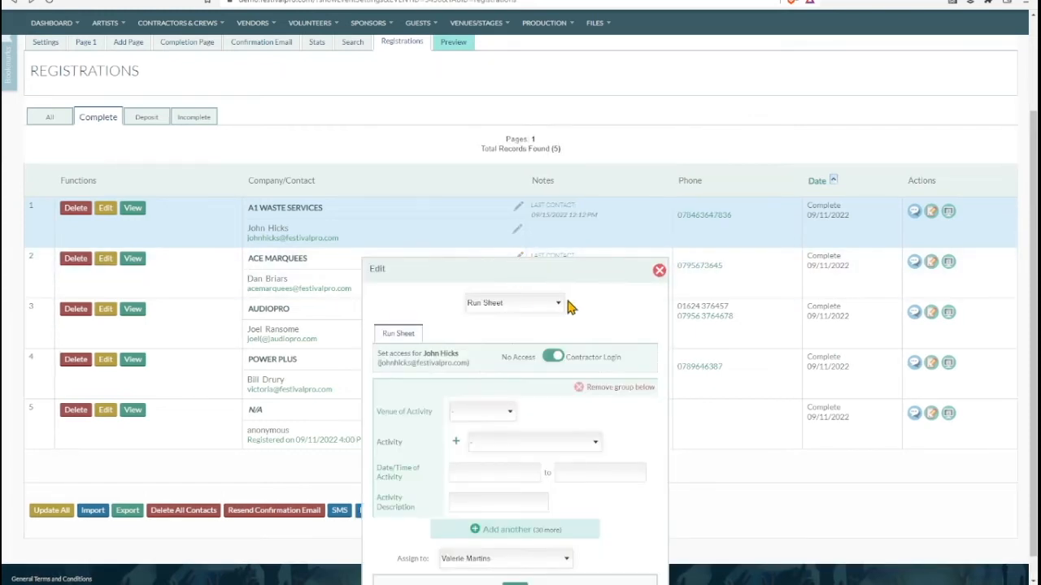
scroll(593, 304, down, 1)
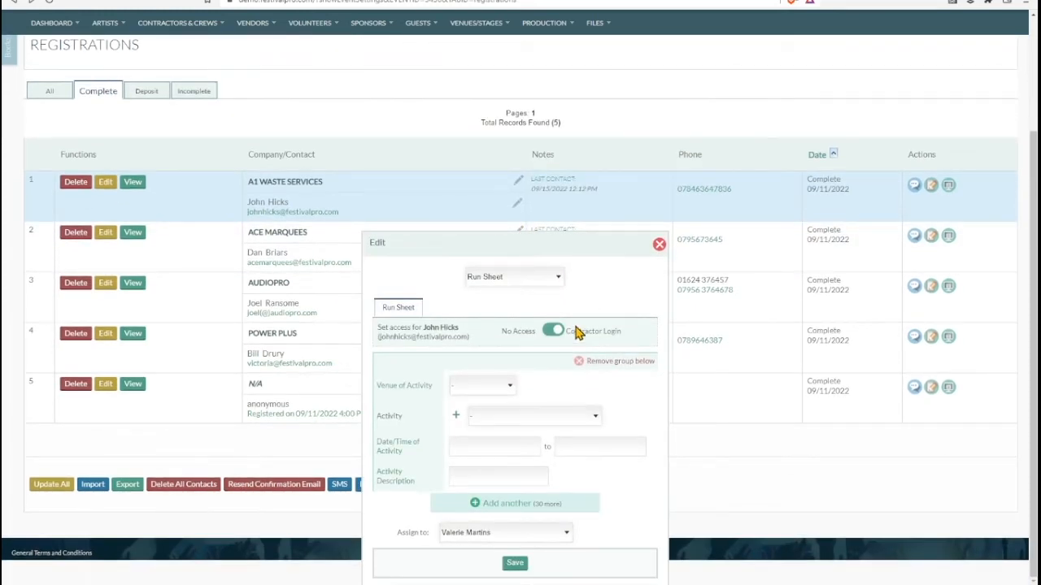
scroll(442, 241, up, 1)
drag(441, 242, 398, 98)
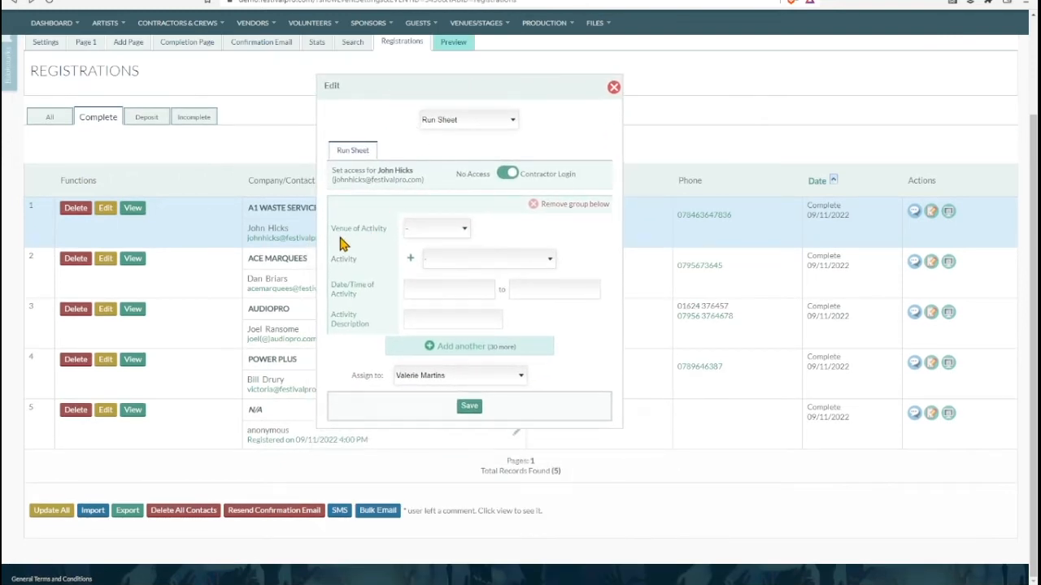
click(425, 260)
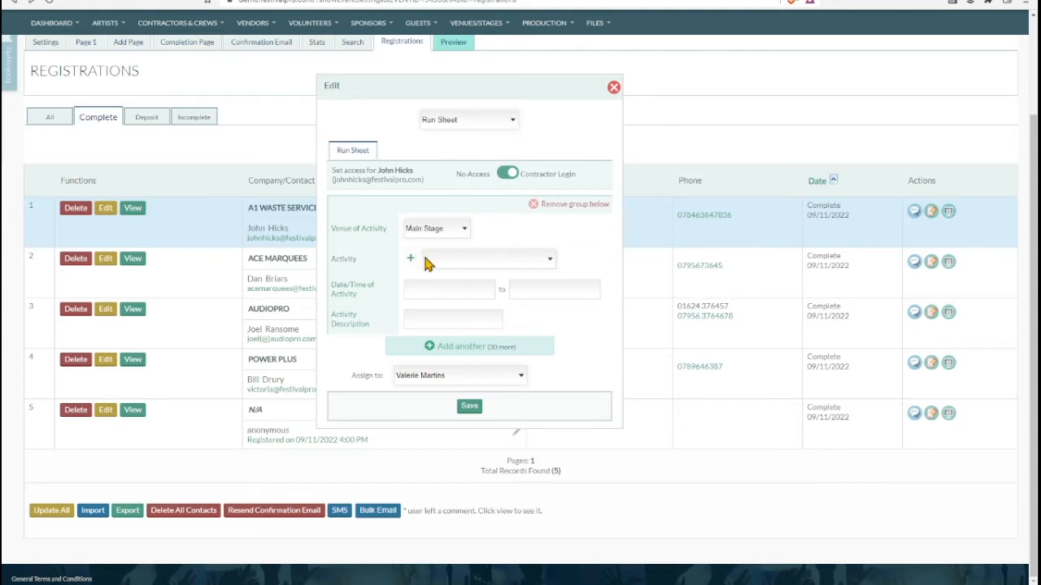
Set the run sheet activity to Lighting Install with a start of 08/21/2023 10:30 AM.
click(488, 362)
click(439, 290)
click(419, 391)
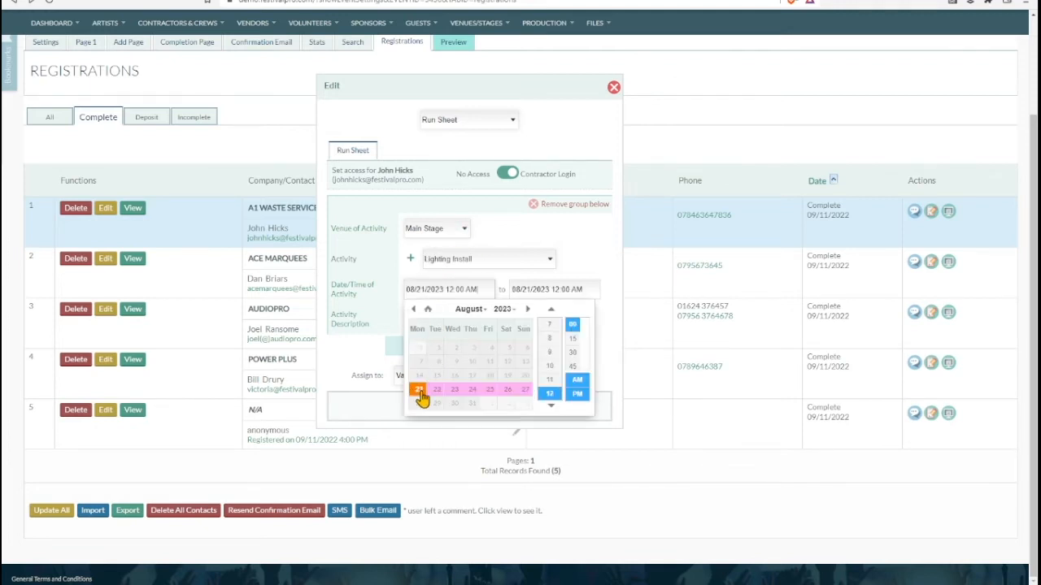
click(550, 366)
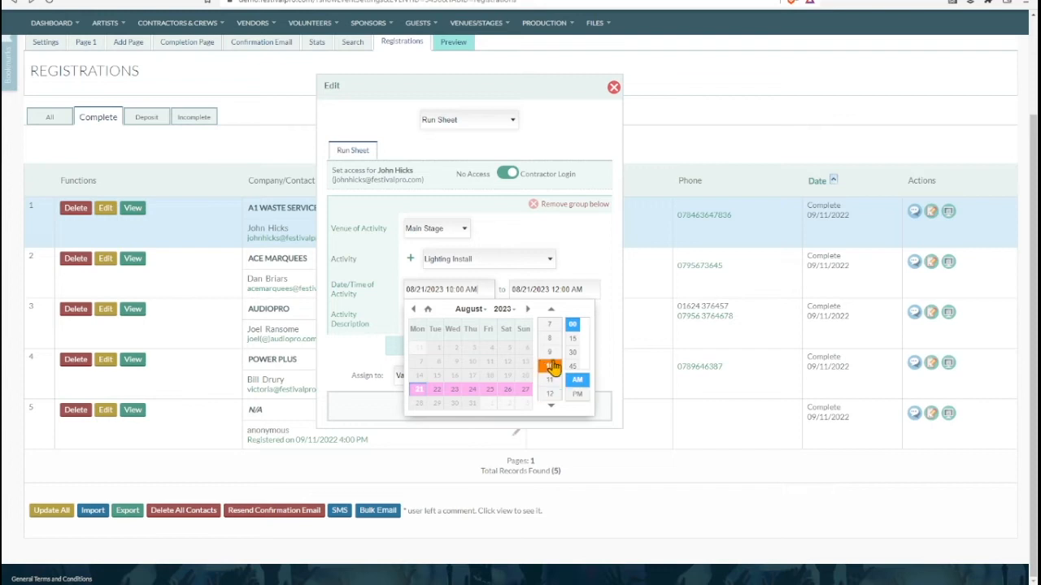
click(573, 352)
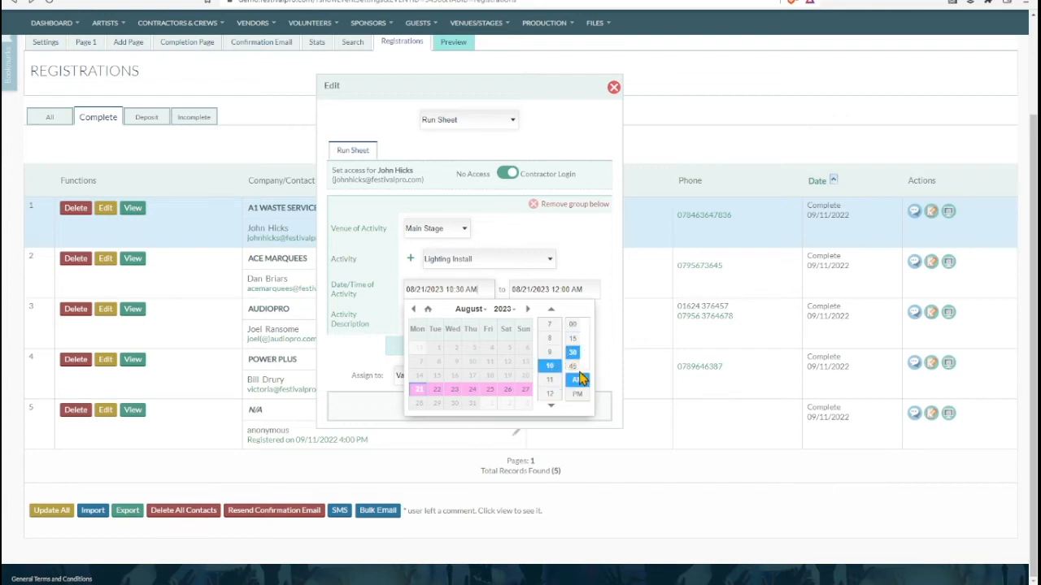
Set the end of the Lighting Install activity to 08/21/2023 11:30 PM.
click(552, 291)
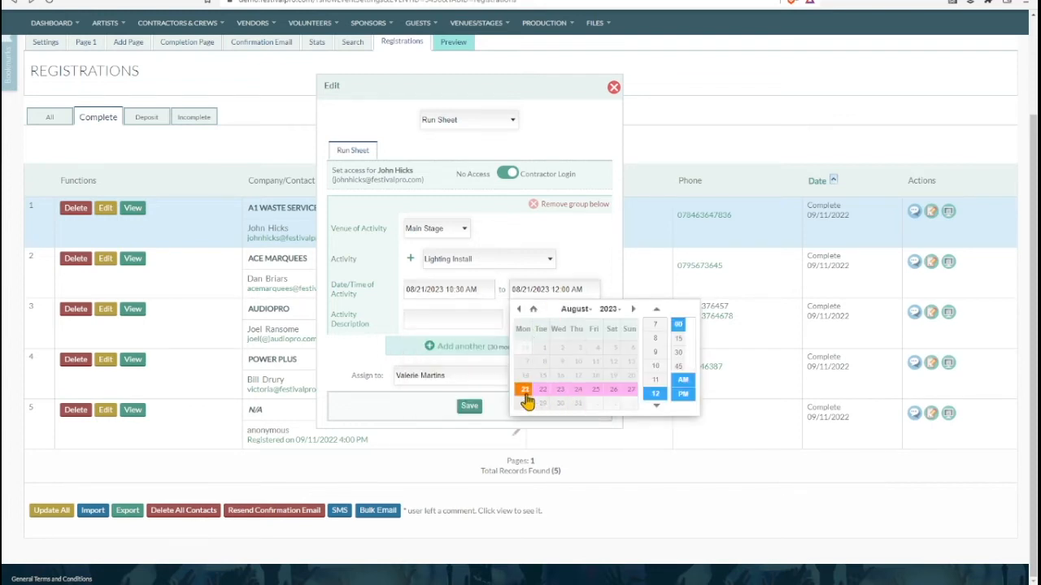
click(655, 383)
click(678, 352)
click(683, 393)
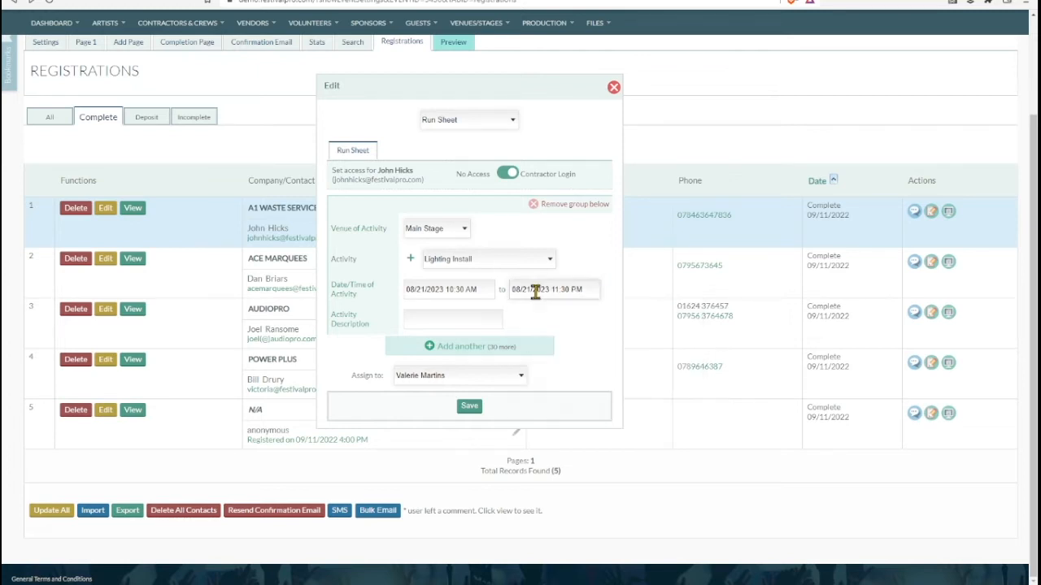
Add a second run sheet activity, Lighting Test at Main Stage, starting 08/22/2023 11:00 PM.
click(461, 346)
scroll(540, 298, down, 2)
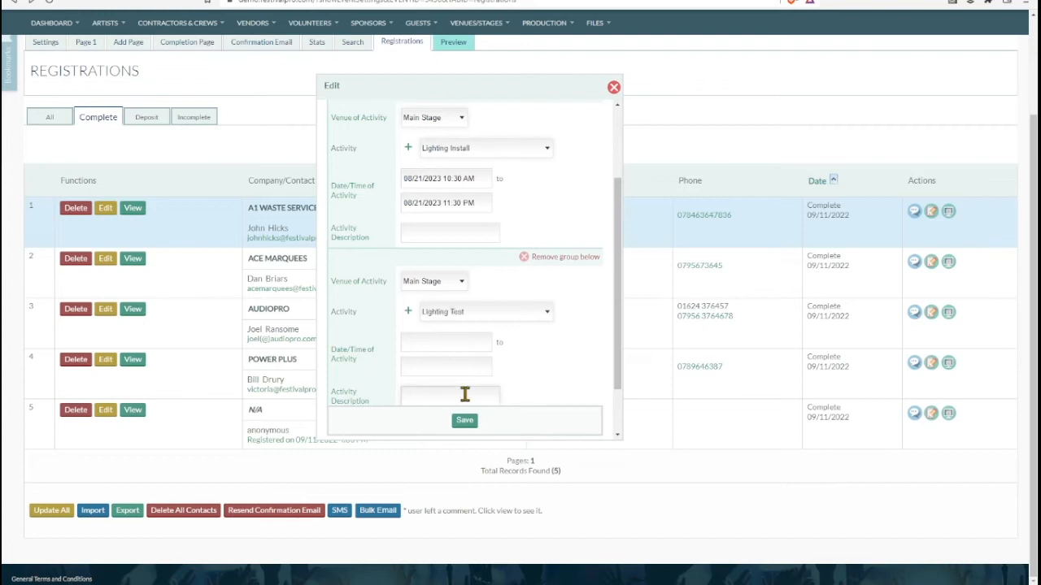
click(452, 348)
click(434, 441)
click(574, 447)
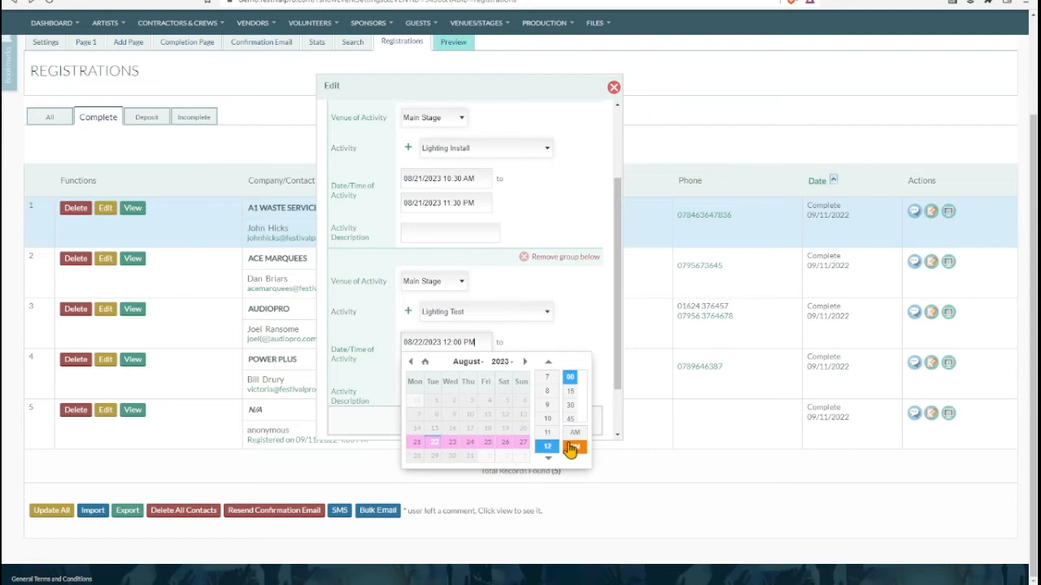
click(547, 432)
click(562, 347)
Set the end of the Lighting Test activity to 08/22/2023 11:45 PM and save the run sheet.
click(471, 369)
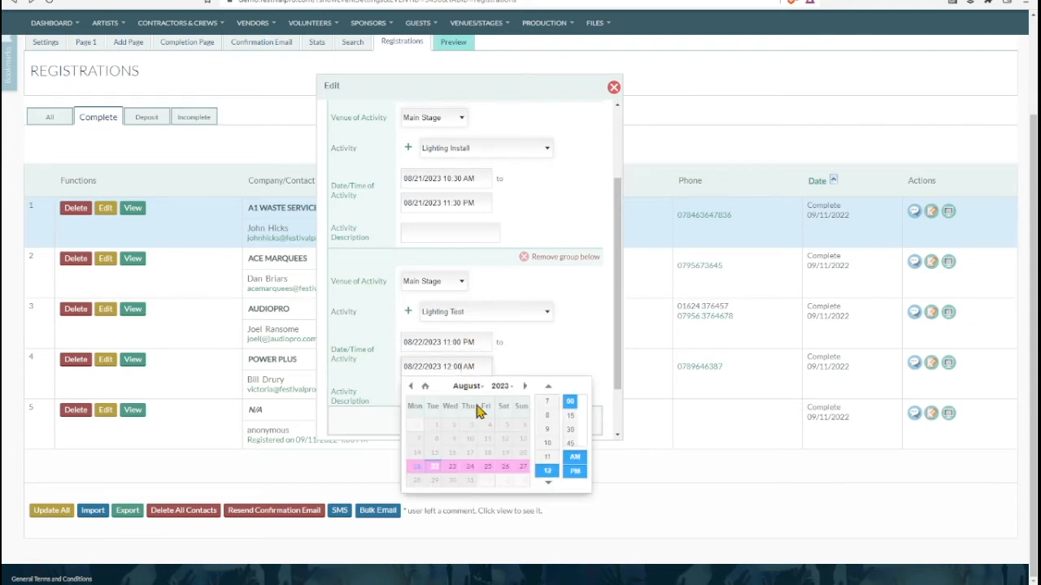
click(547, 457)
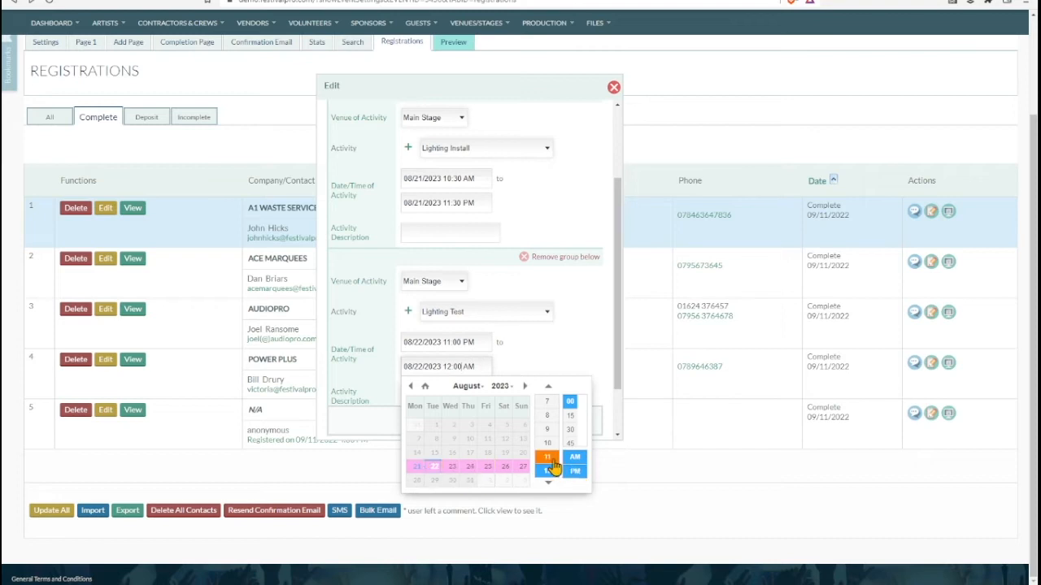
click(570, 443)
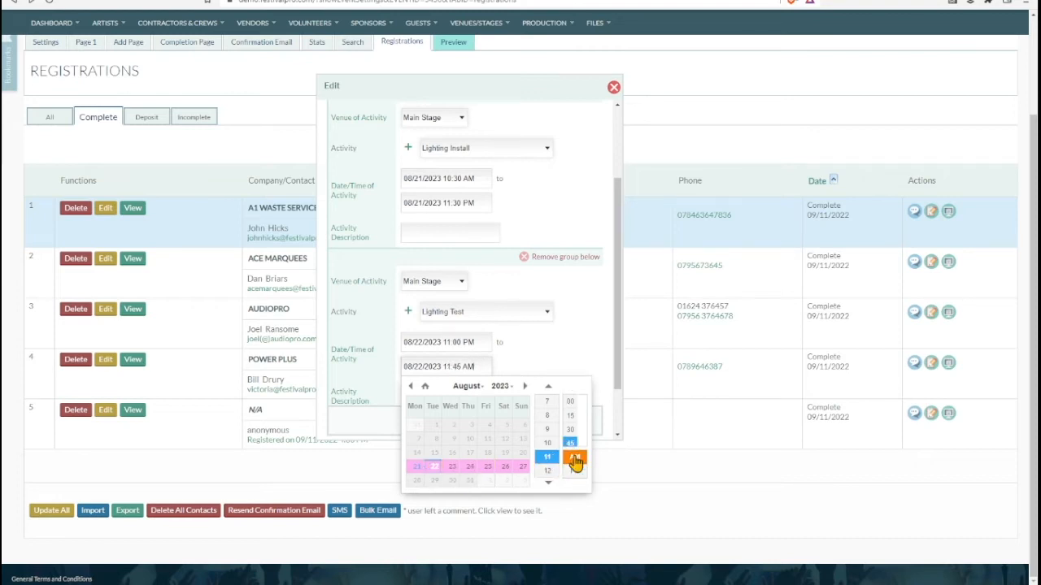
click(549, 355)
click(449, 420)
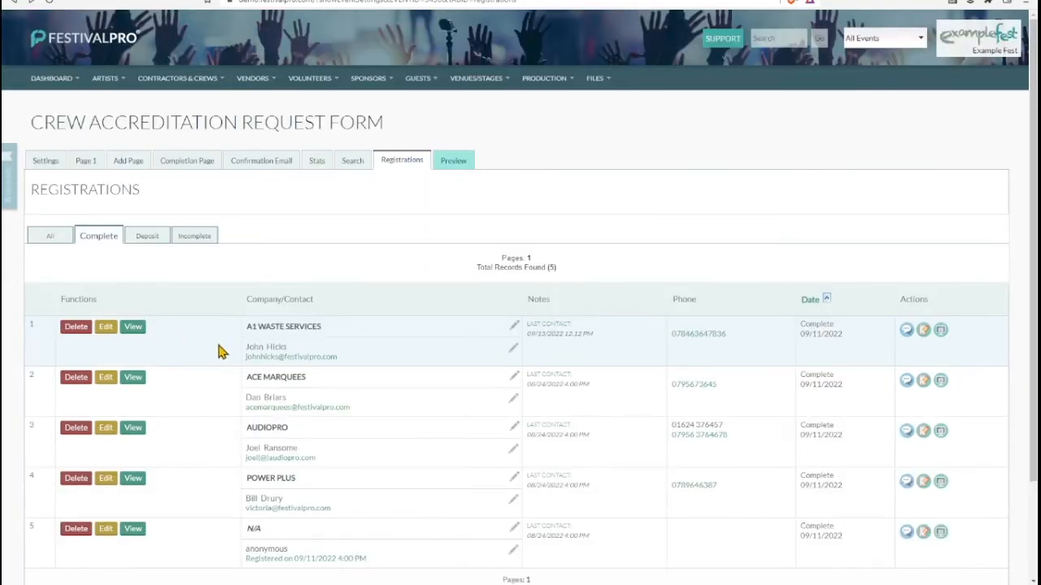
Open the A1 Waste Services record and review its contractor details and run sheet entries.
scroll(244, 390, down, 3)
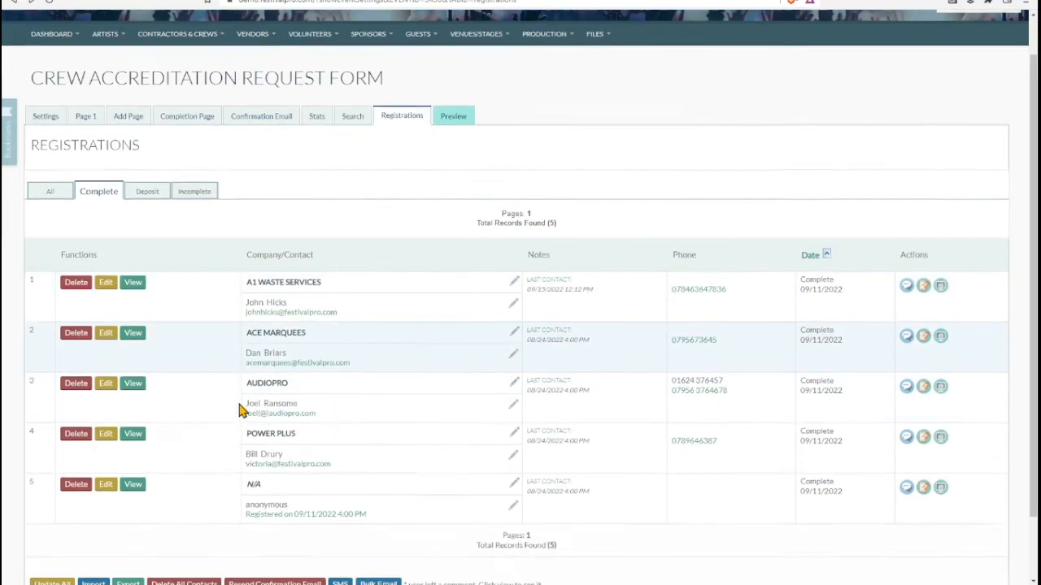
scroll(242, 371, up, 3)
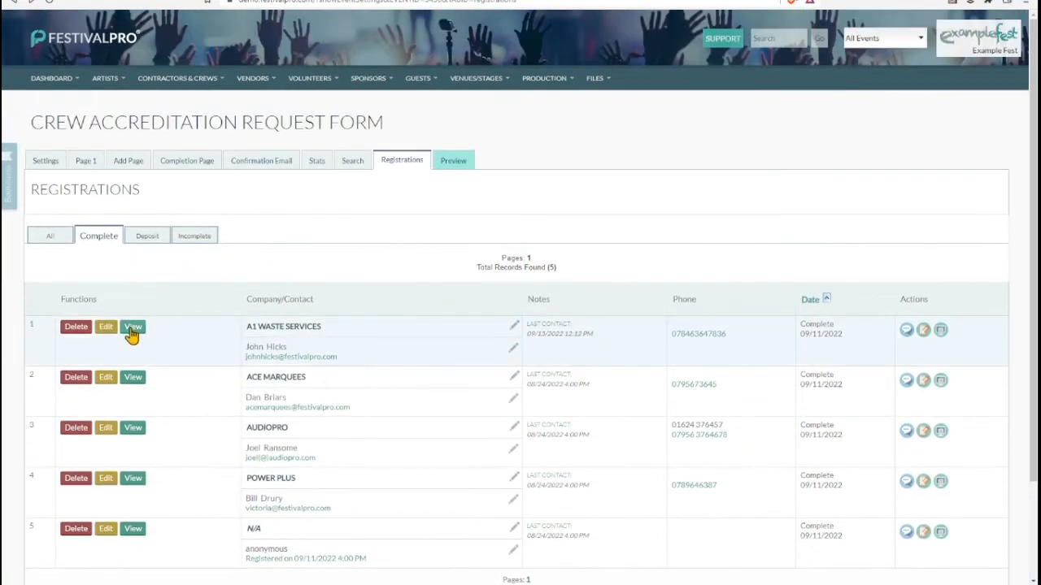
click(279, 330)
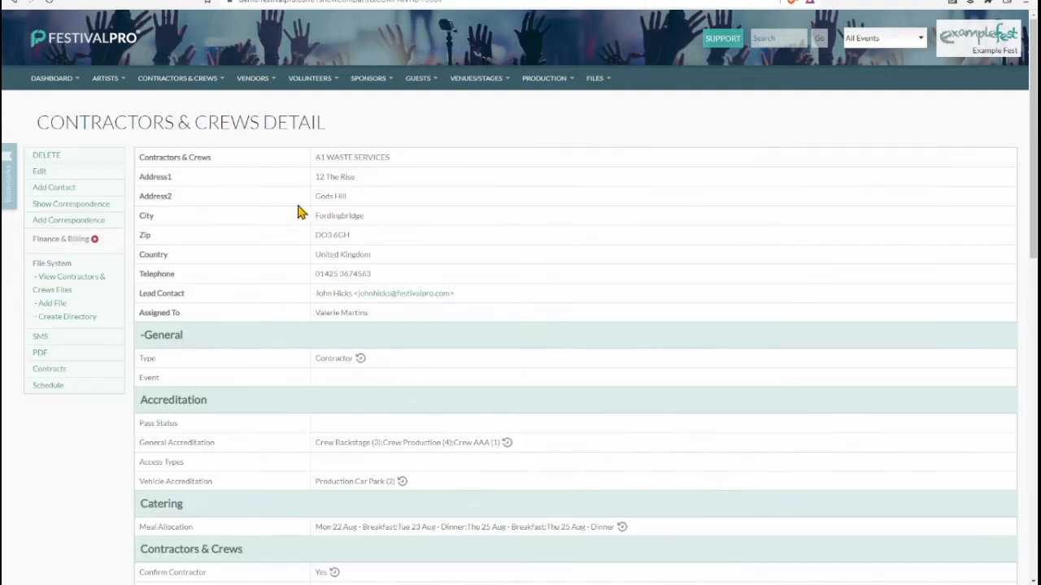
scroll(290, 276, down, 12)
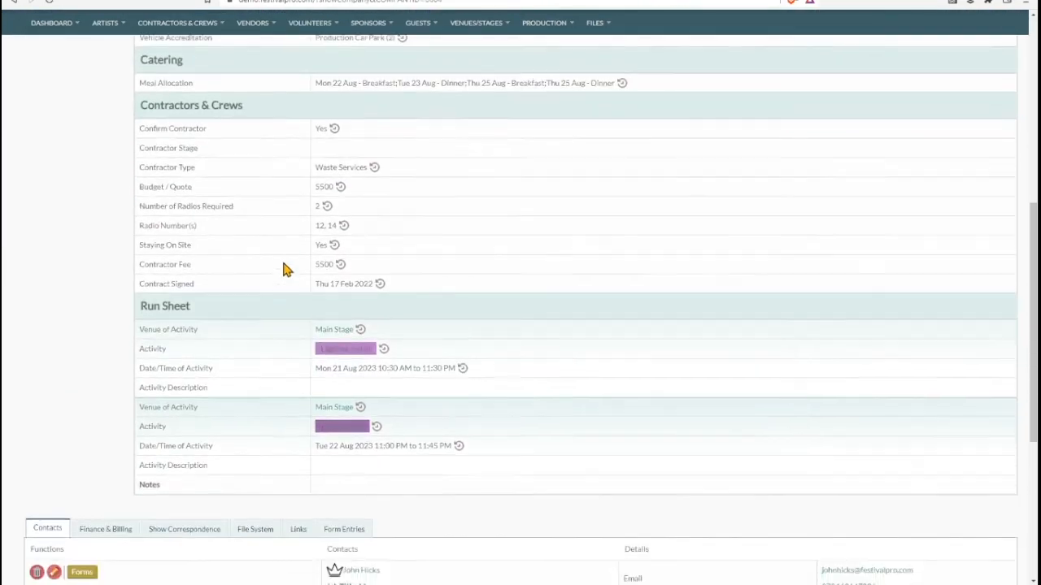
drag(140, 197, 281, 323)
click(261, 332)
scroll(260, 329, up, 1)
scroll(261, 335, up, 6)
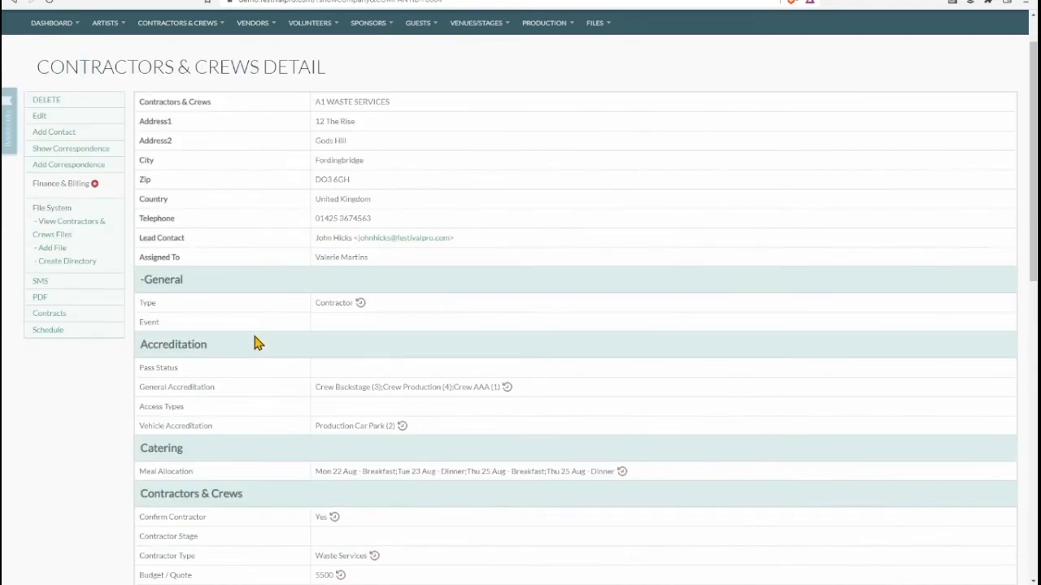
View the A1 Waste Services activity schedule and return to the Crew Accreditation Request Form registrations.
scroll(253, 343, up, 1)
click(51, 387)
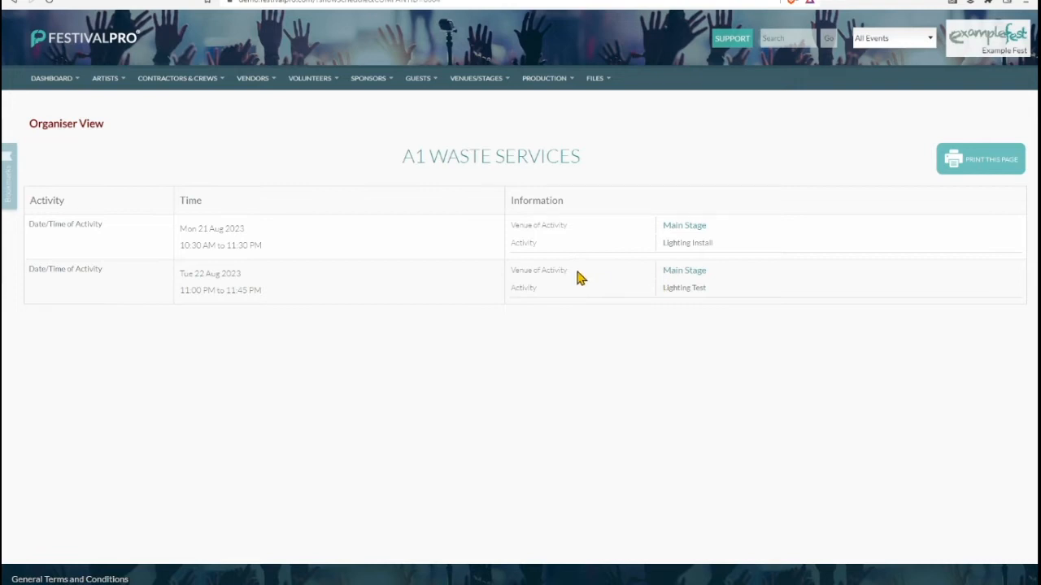
click(17, 3)
click(16, 3)
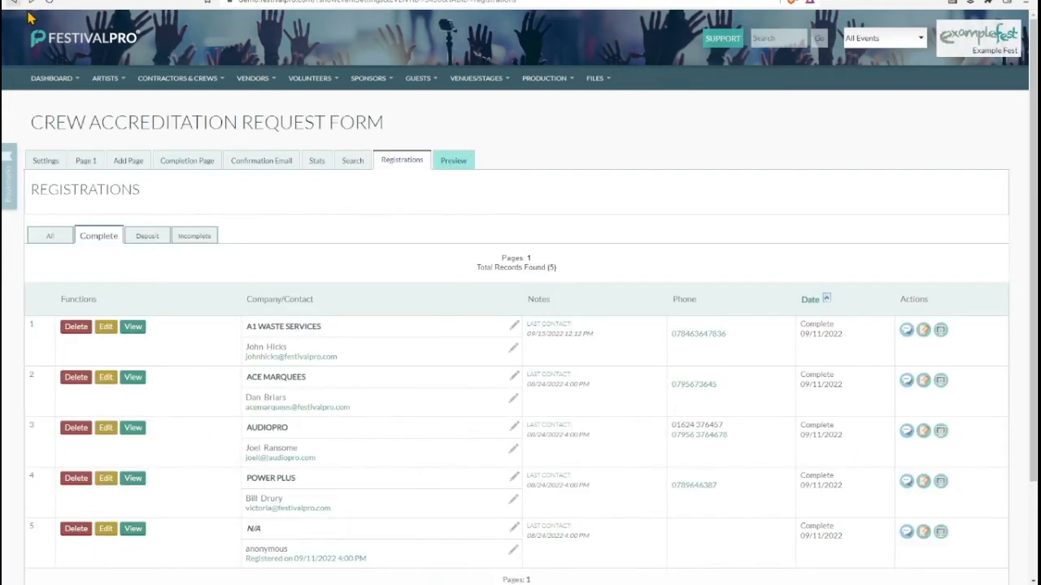
List all contractors and crews and check the Contractor Advance form entry for A1 Waste Services.
mouse_move(177, 78)
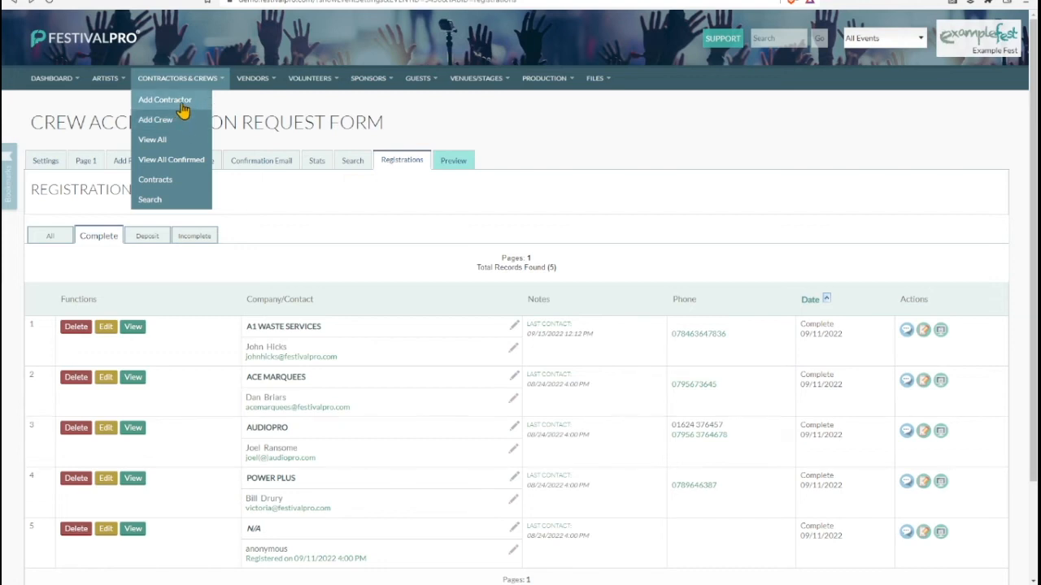
click(153, 140)
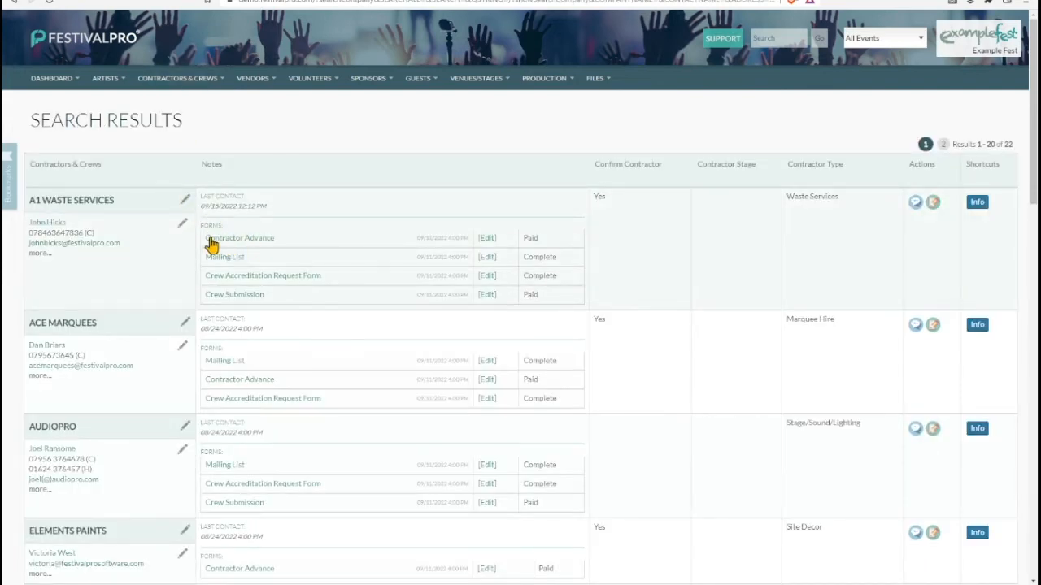
drag(204, 238, 336, 242)
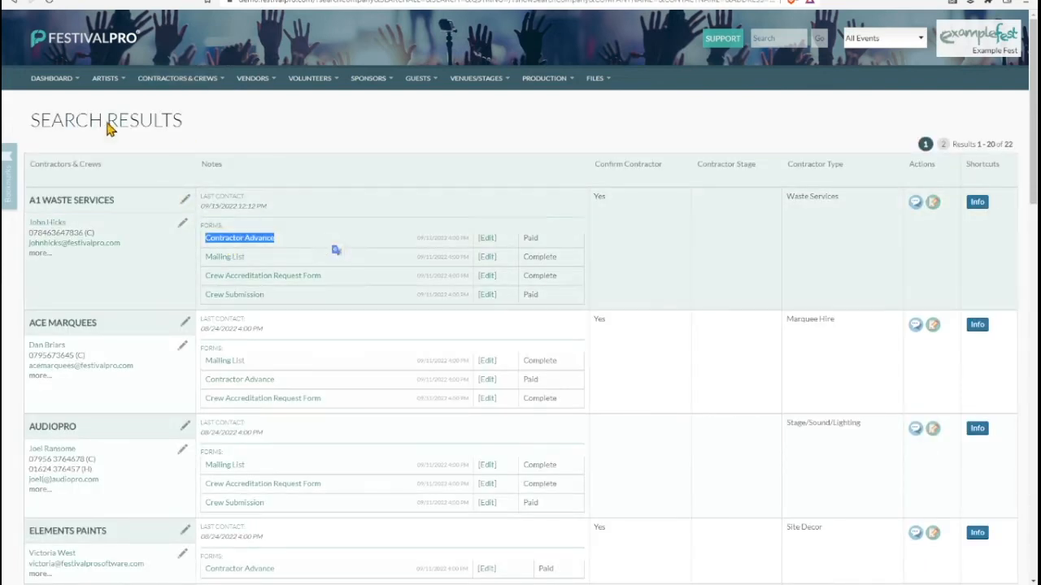
Find the Contractor Advance form in the list of forms and open its settings.
click(51, 79)
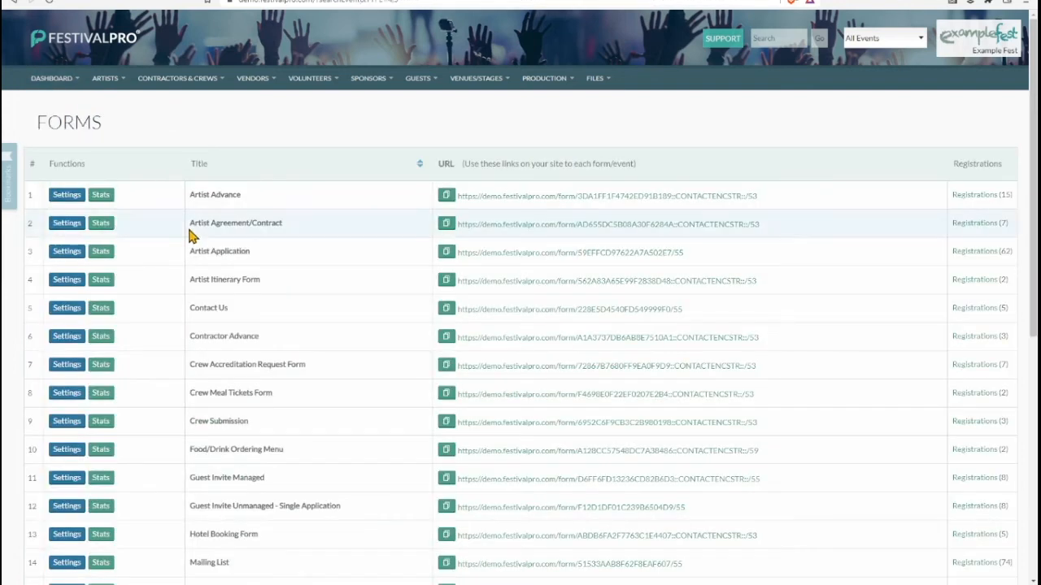
drag(191, 336, 260, 344)
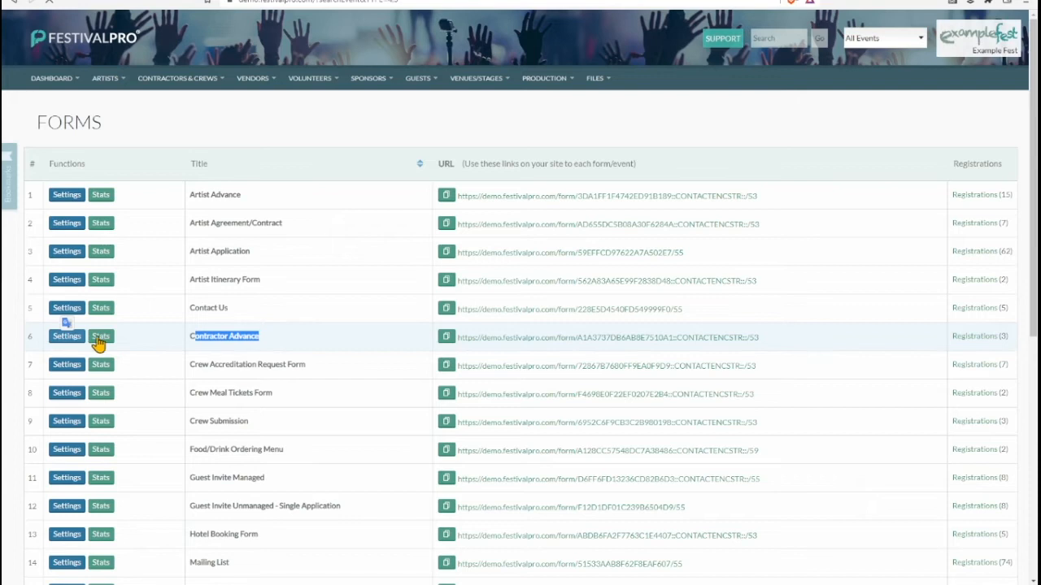
click(66, 333)
Examine the Contractor Advance custom fields, including Crew Pass, the accreditation and meal allocation options, and the document upload fields.
scroll(239, 214, down, 3)
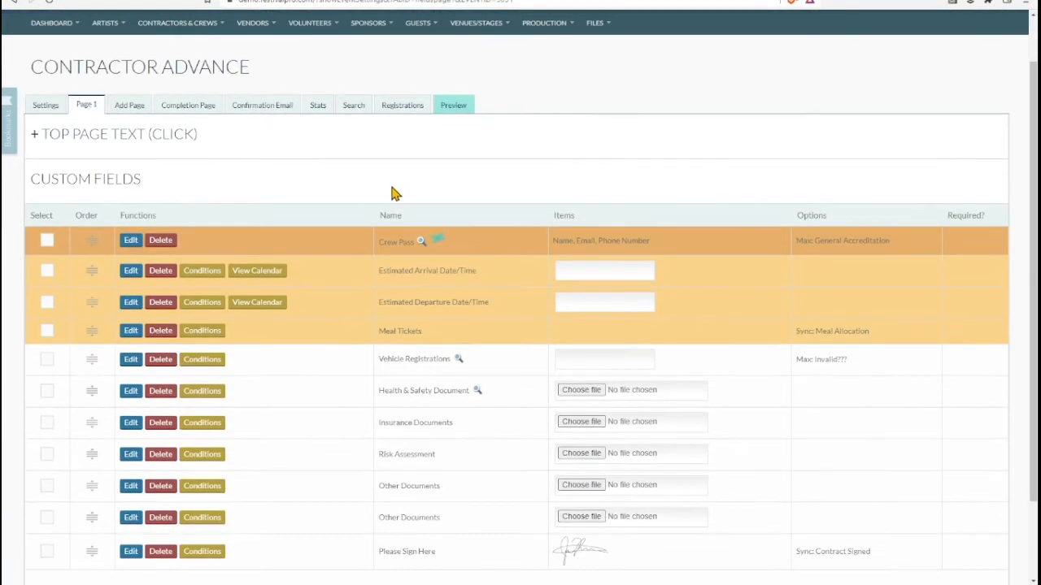
drag(382, 186, 441, 195)
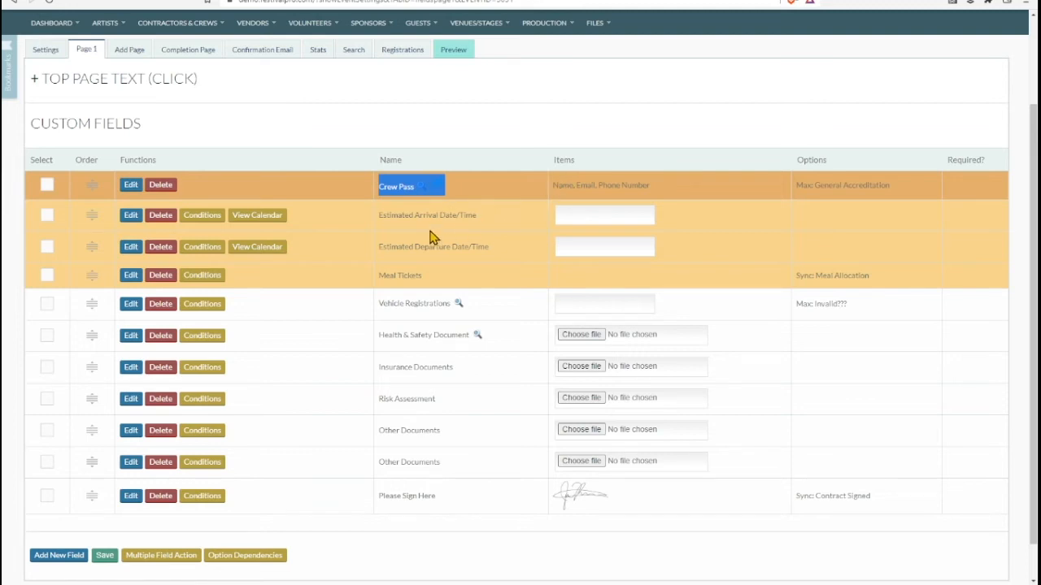
click(461, 228)
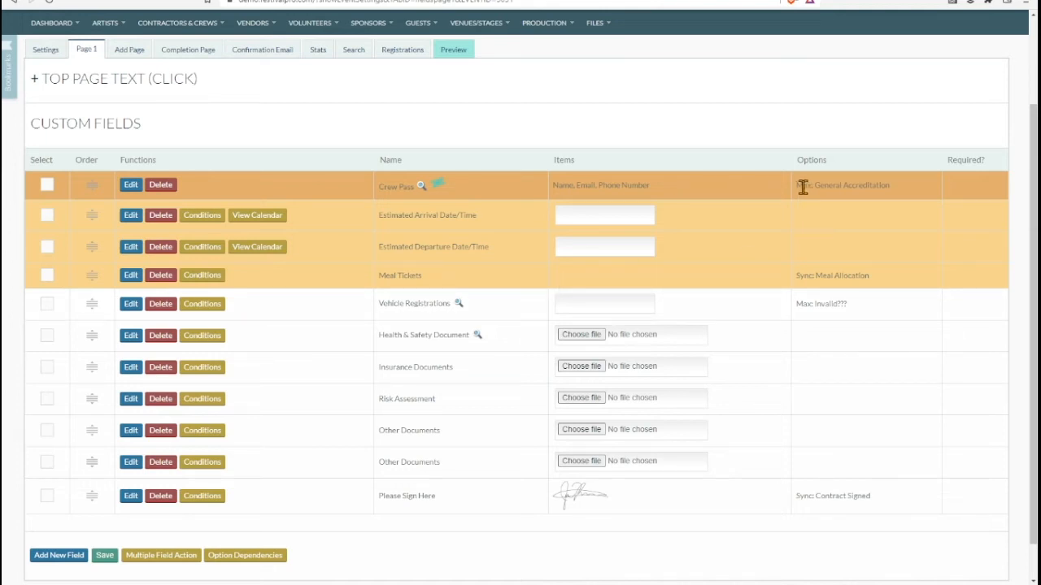
drag(801, 187, 896, 192)
triple_click(875, 185)
triple_click(848, 276)
click(821, 276)
scroll(781, 265, down, 1)
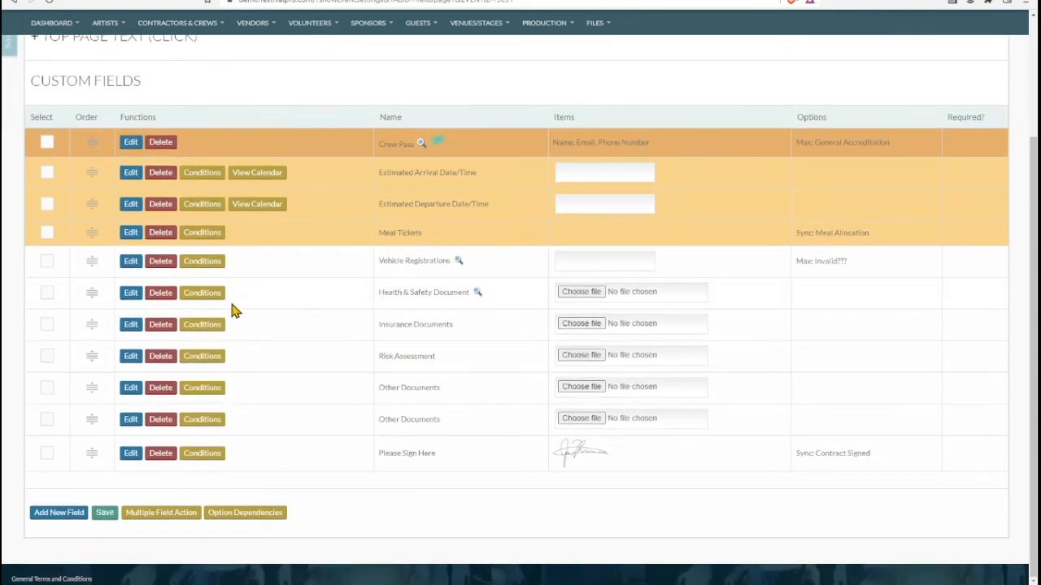
drag(372, 337, 429, 448)
click(431, 448)
scroll(415, 413, up, 3)
Review the contract text at the head of the Contractor Advance form and return to the contractor list.
click(154, 195)
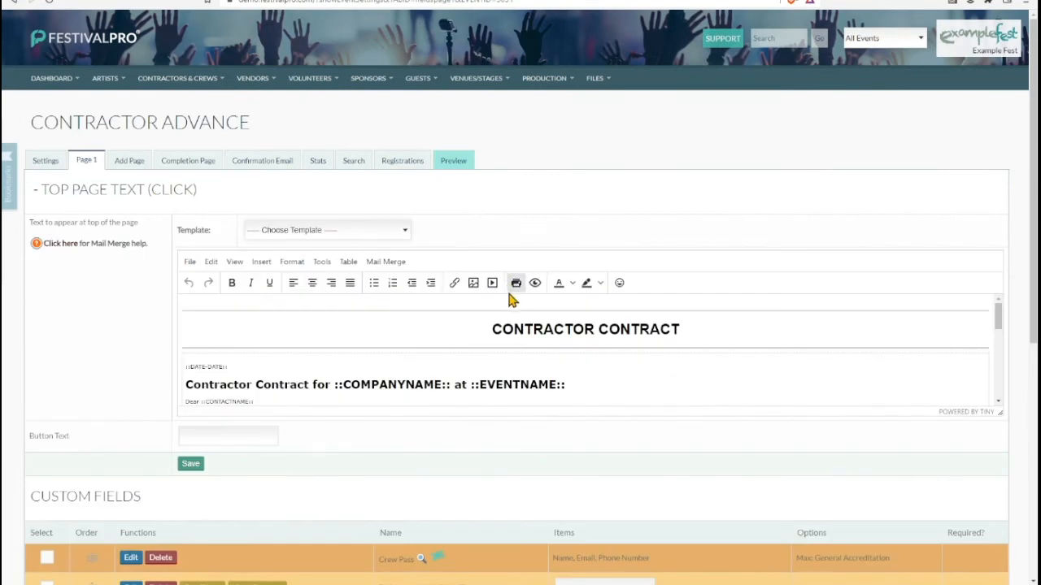
scroll(504, 309, down, 1)
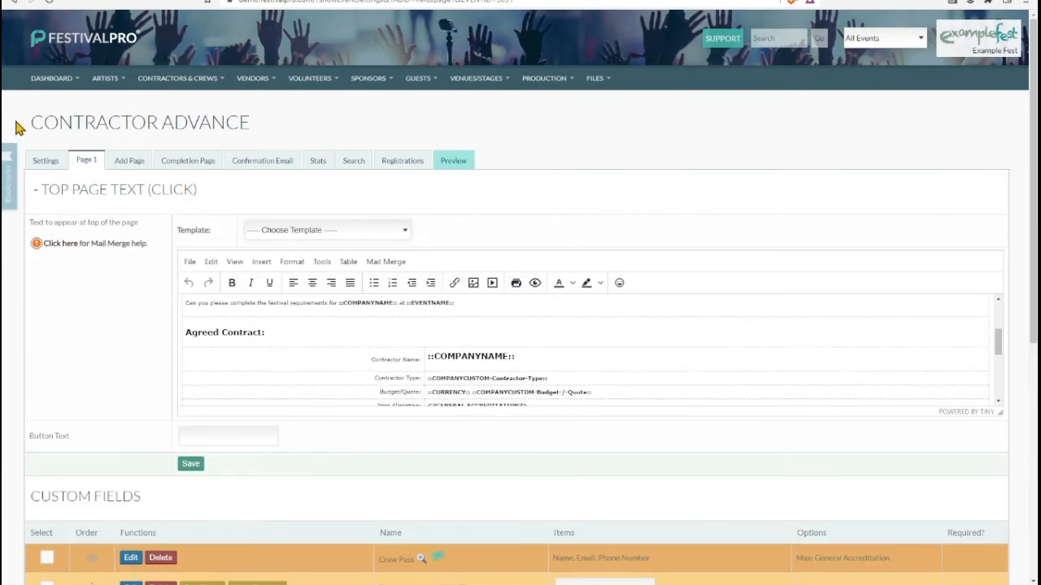
drag(18, 126, 268, 141)
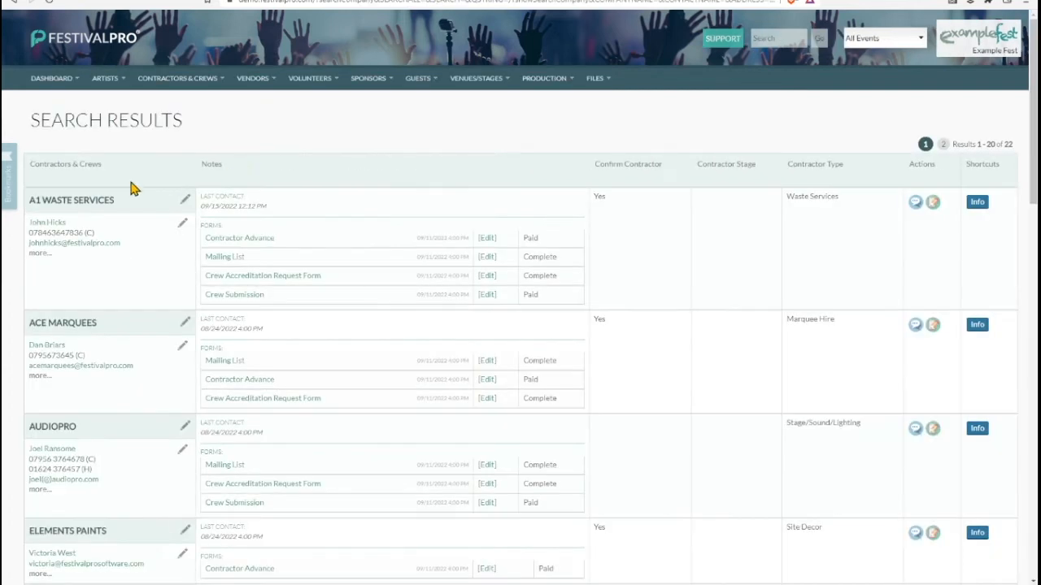
List all confirmed contractors and start a bulk email to them.
mouse_move(177, 79)
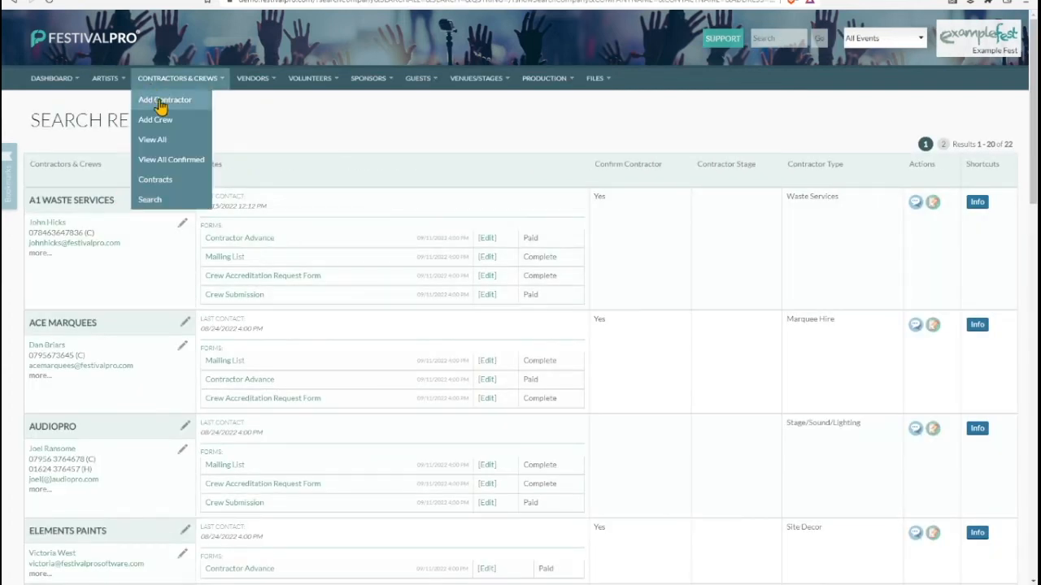
click(166, 163)
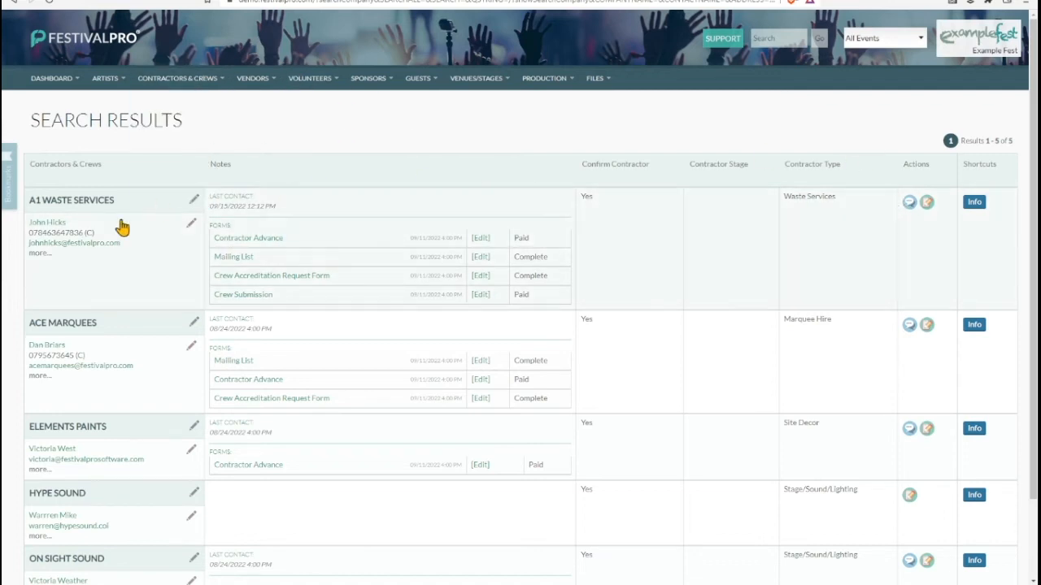
scroll(163, 226, down, 2)
click(185, 537)
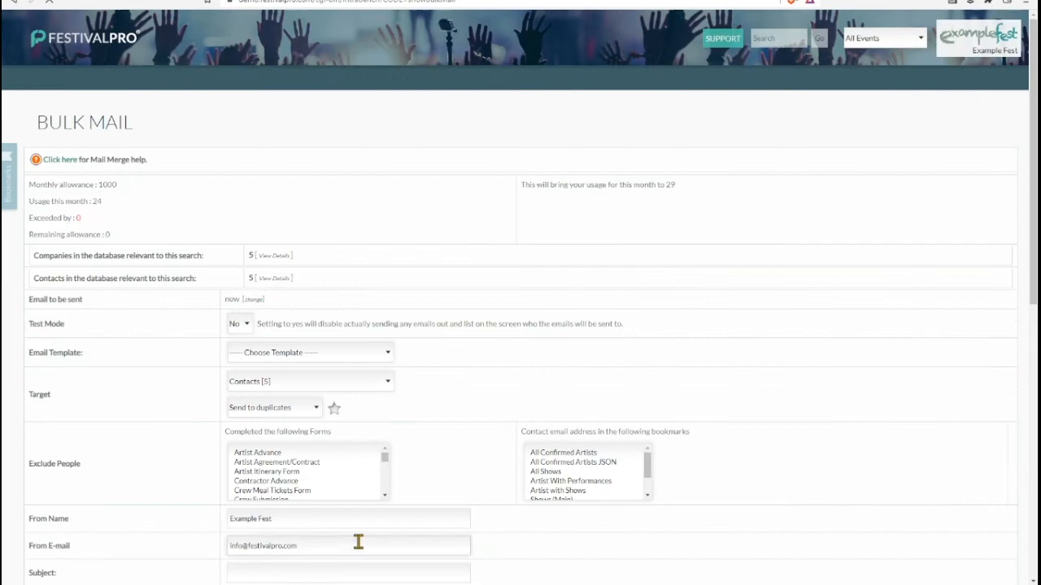
Apply the Contractor Advance email template, check the message body, and send the bulk email to the contacts.
click(307, 429)
scroll(193, 438, down, 4)
scroll(324, 456, down, 1)
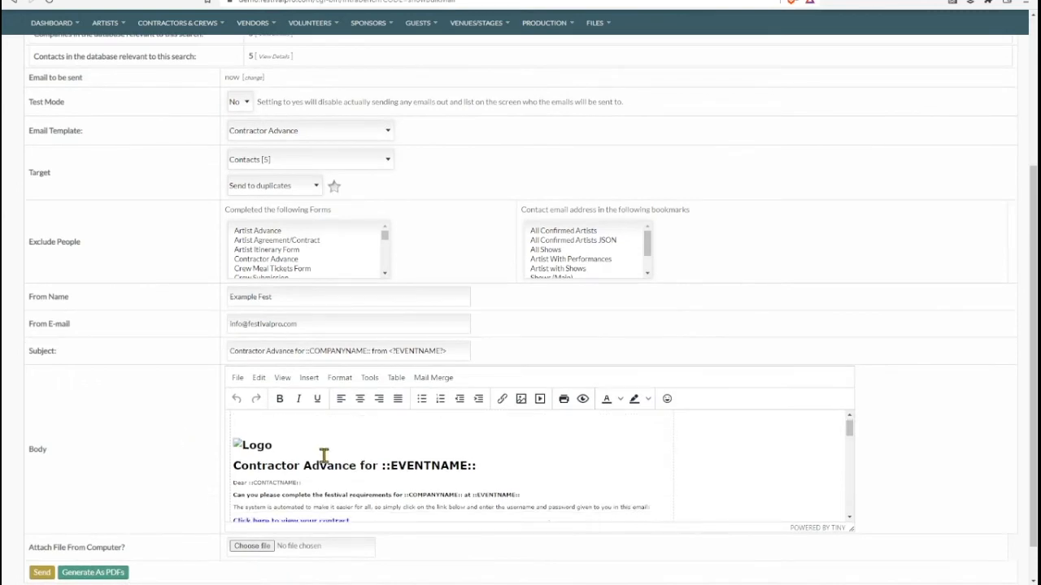
scroll(324, 456, down, 1)
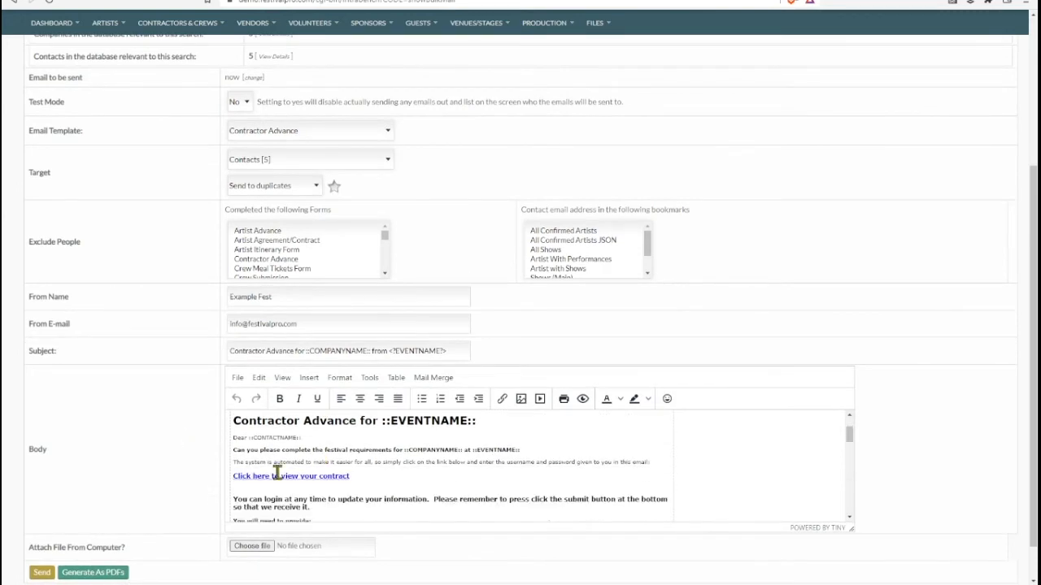
click(44, 573)
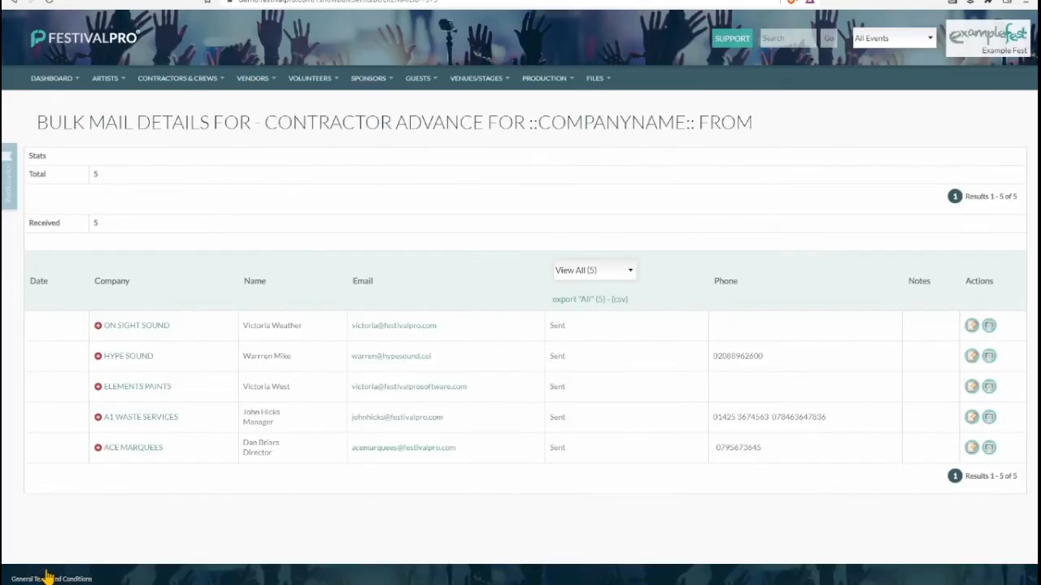
Return to the list of all contractors and crews.
mouse_move(172, 78)
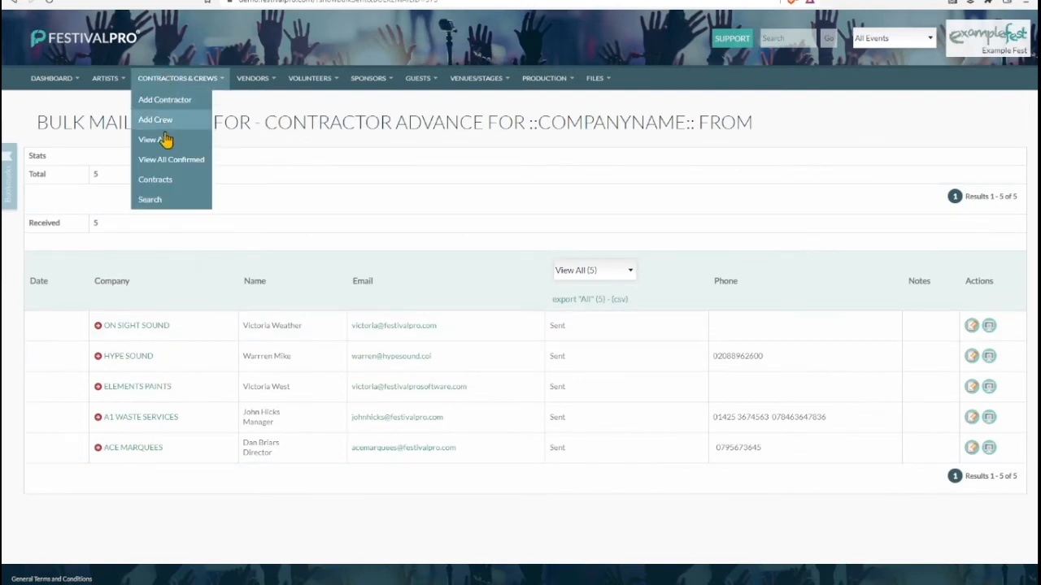
click(162, 139)
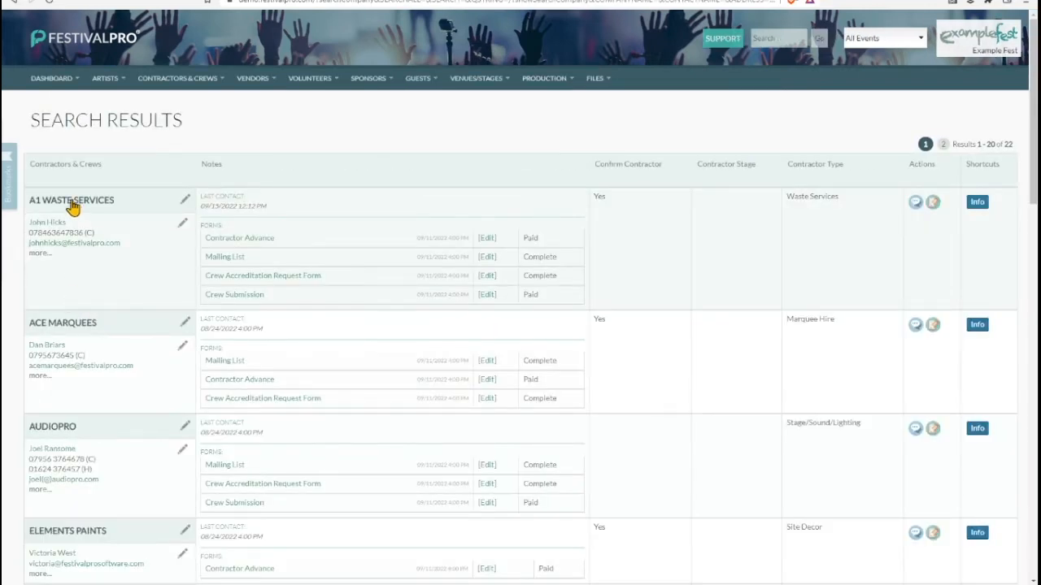
Open the correspondence of A1 Waste Services and read the latest bulk-mailed Contractor Advance email, including the agreement details.
click(70, 202)
click(100, 208)
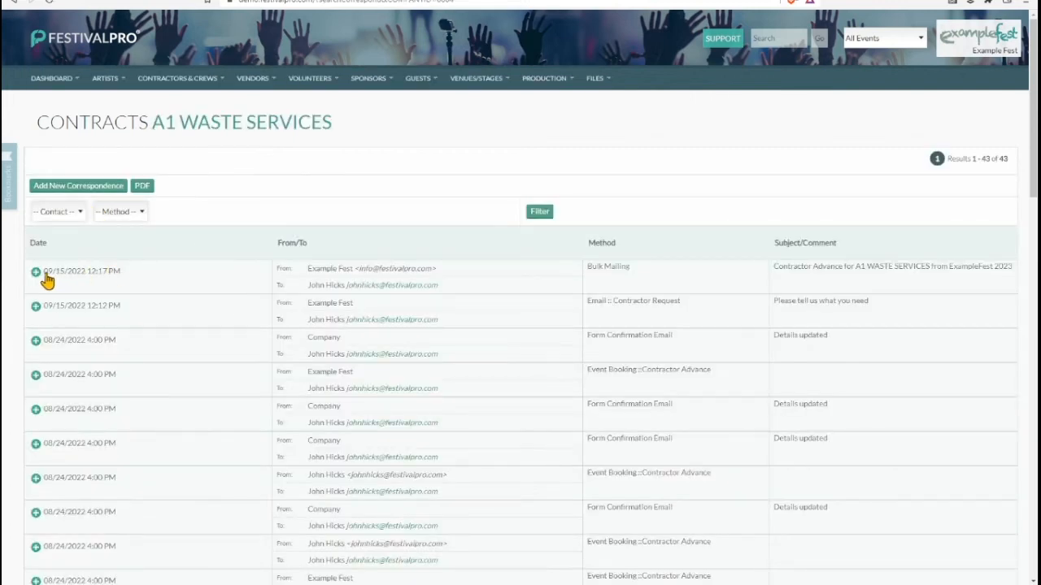
click(40, 274)
scroll(271, 280, down, 3)
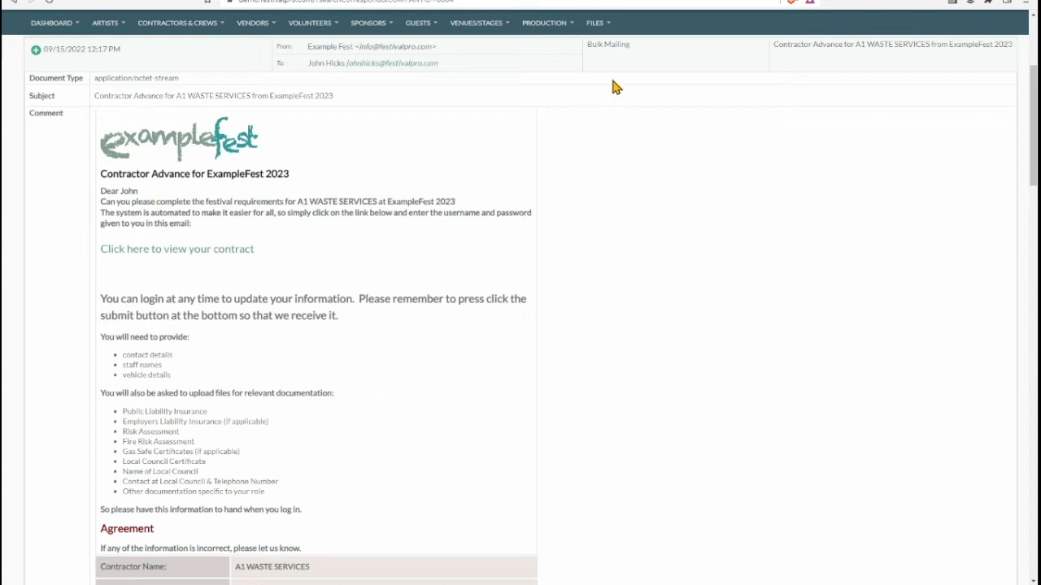
mouse_move(606, 28)
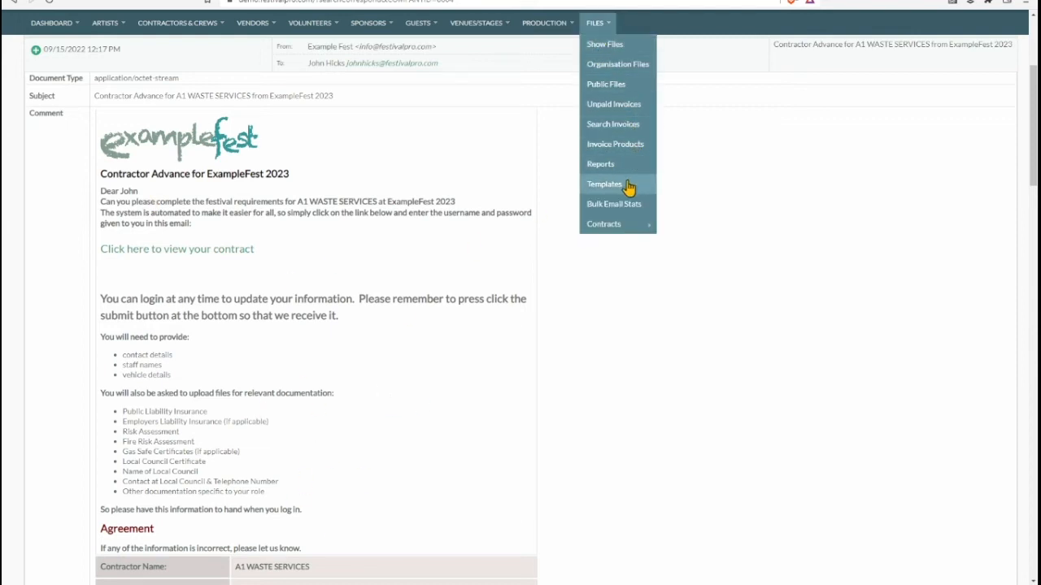
scroll(269, 296, down, 3)
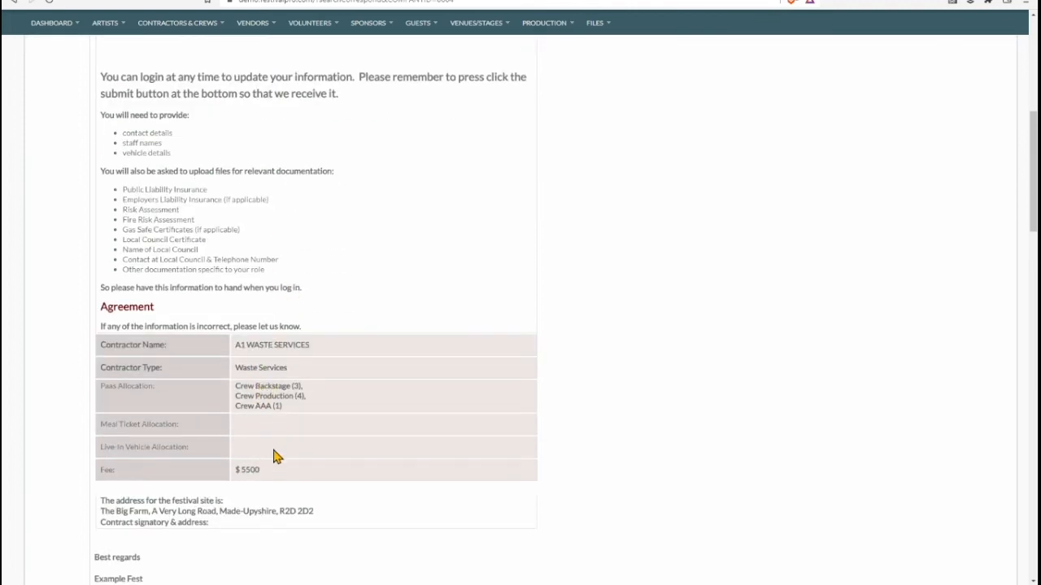
scroll(274, 452, up, 3)
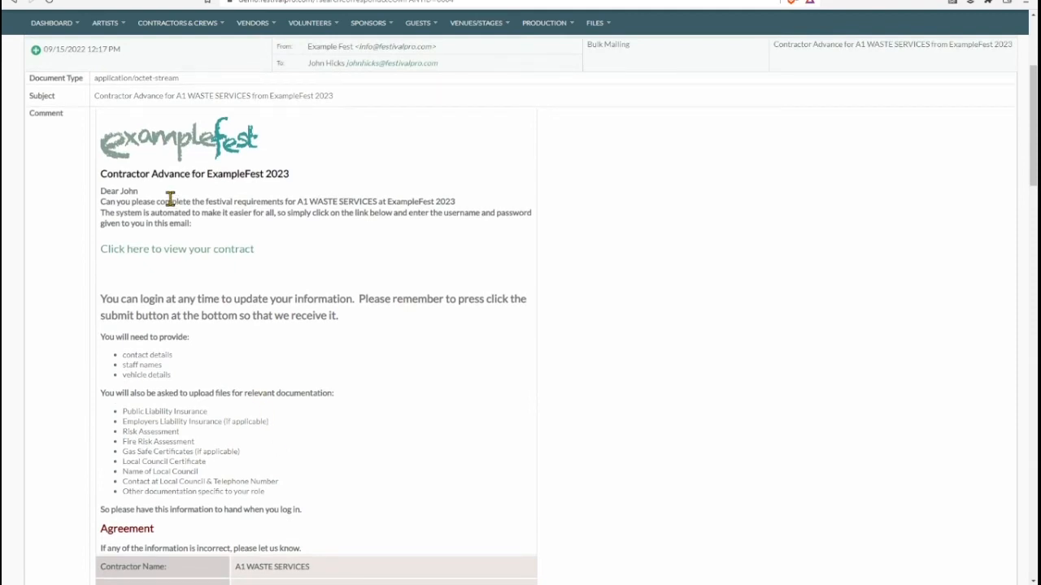
Follow the contract link in the email and examine the pass, vehicle, meal and radio allocations in the contractor contract.
click(168, 254)
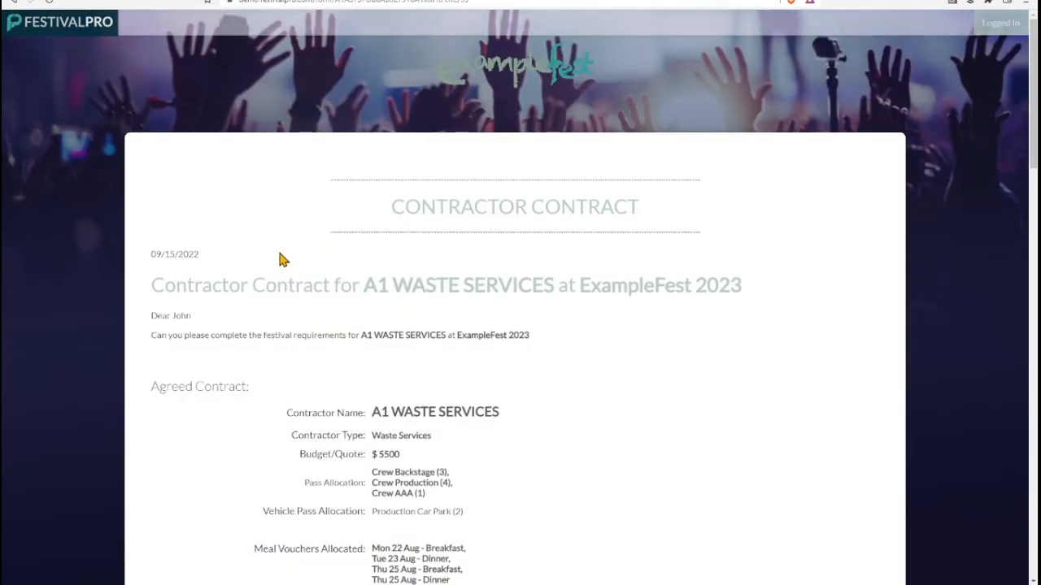
scroll(282, 259, down, 6)
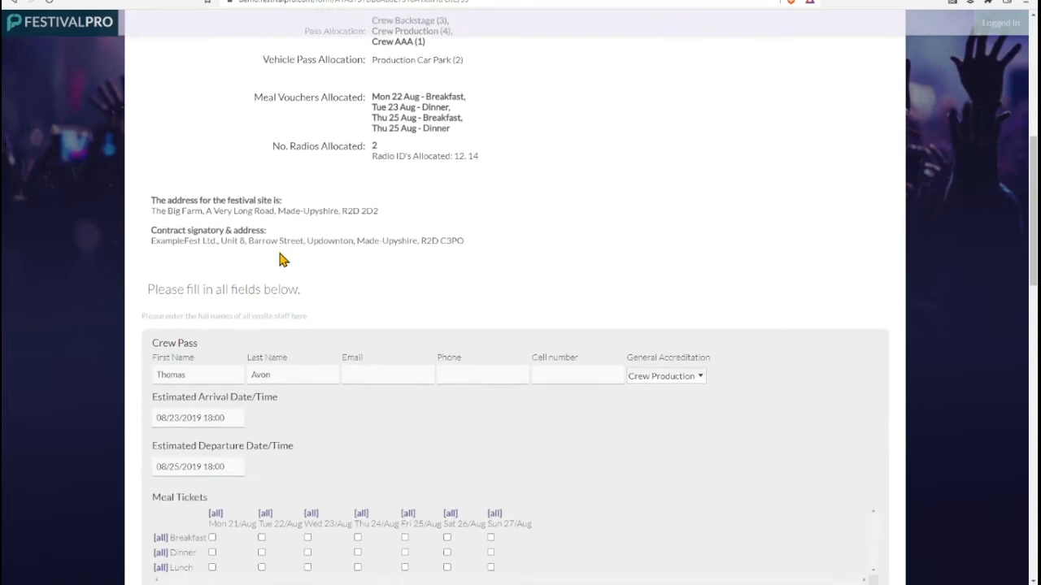
scroll(282, 258, down, 3)
scroll(232, 182, up, 1)
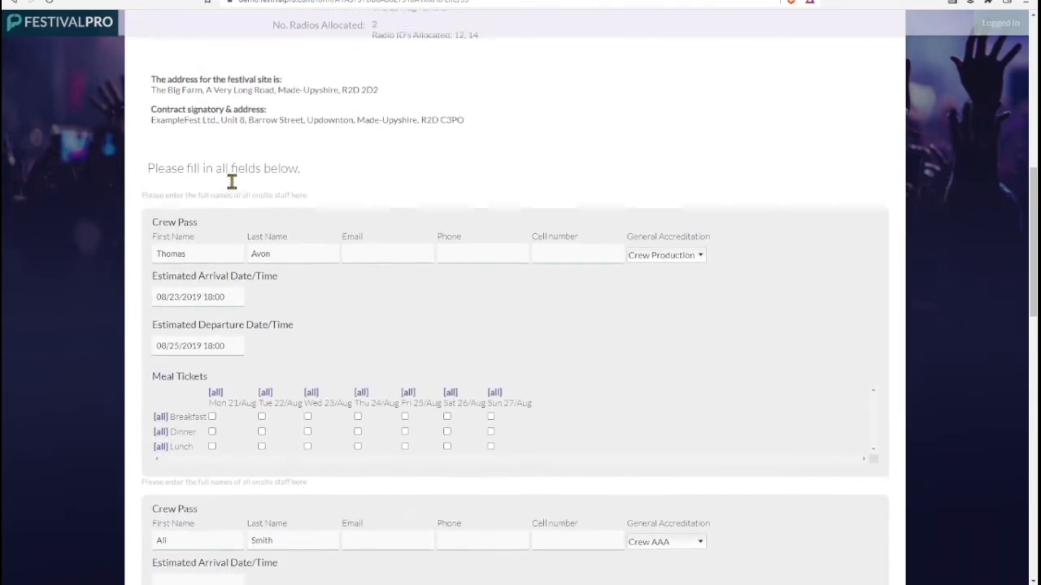
scroll(231, 182, up, 2)
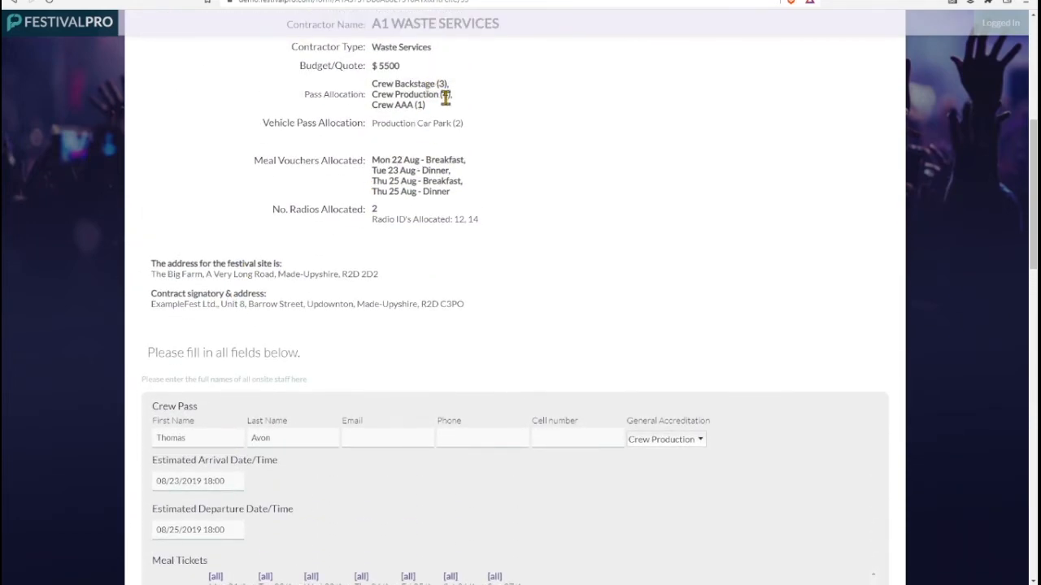
drag(434, 110, 336, 93)
click(309, 94)
scroll(305, 91, down, 2)
scroll(307, 93, down, 2)
Tick all dinners and every meal on Tue 22 and Fri 25 August for the first crew pass, and look through the form's remaining sections.
click(161, 284)
click(268, 245)
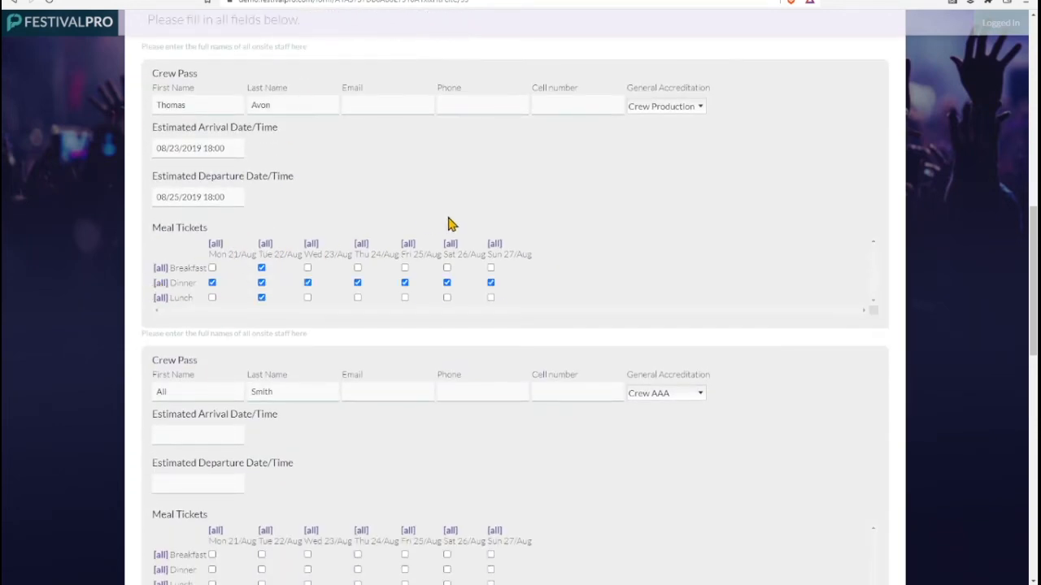
scroll(405, 248, down, 3)
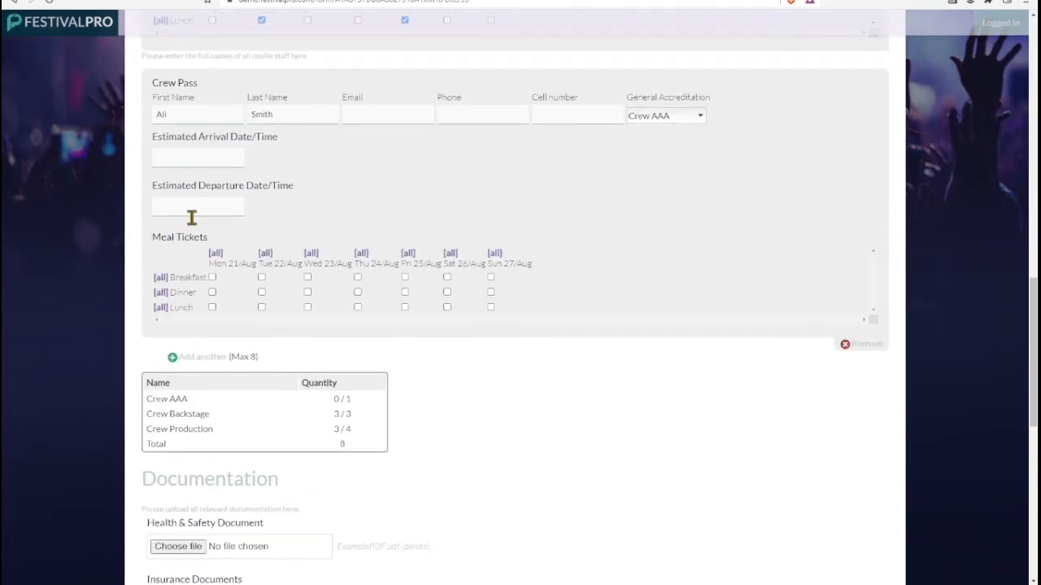
scroll(250, 300, down, 2)
scroll(249, 300, down, 3)
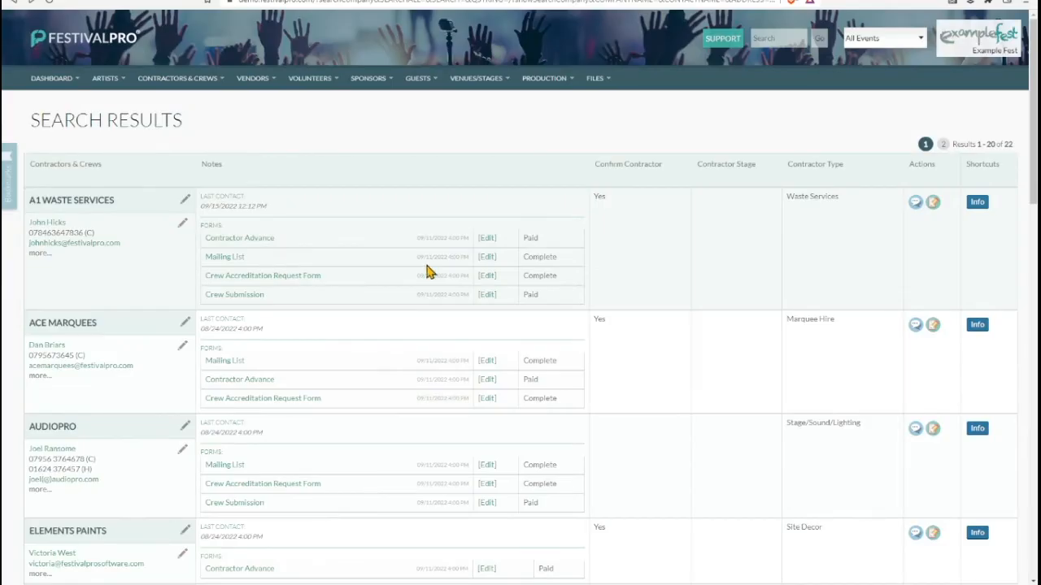
Check the editable Contractor Advance form of A1 Waste Services from the contractor list, and view its event registration record.
click(487, 238)
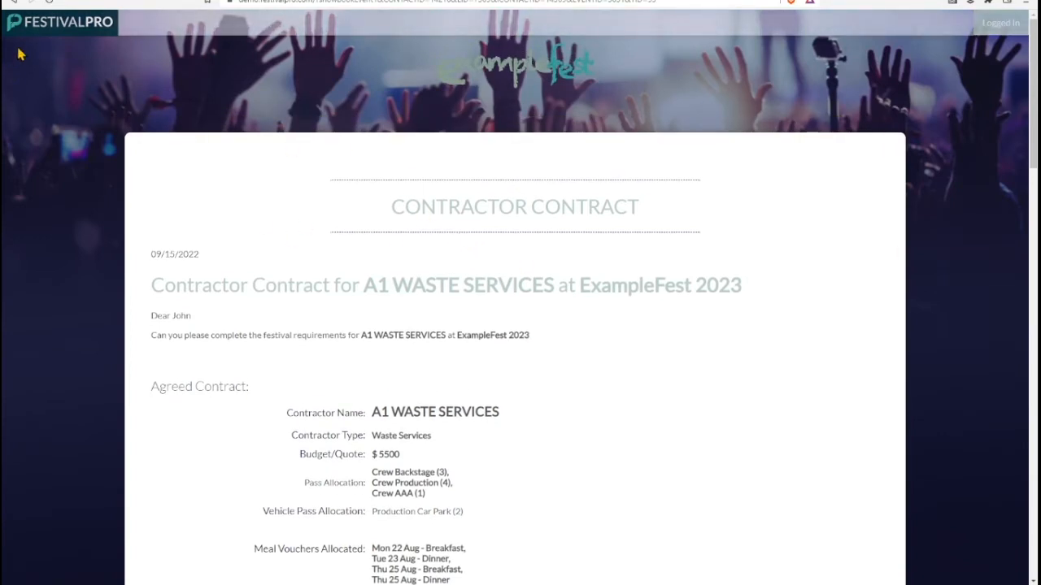
click(11, 4)
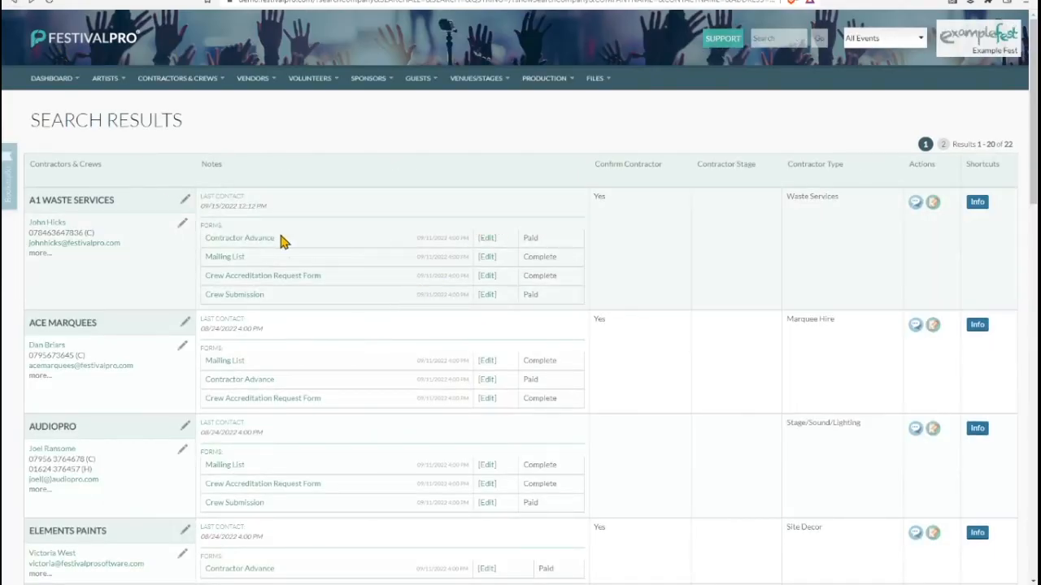
click(260, 241)
scroll(548, 260, down, 2)
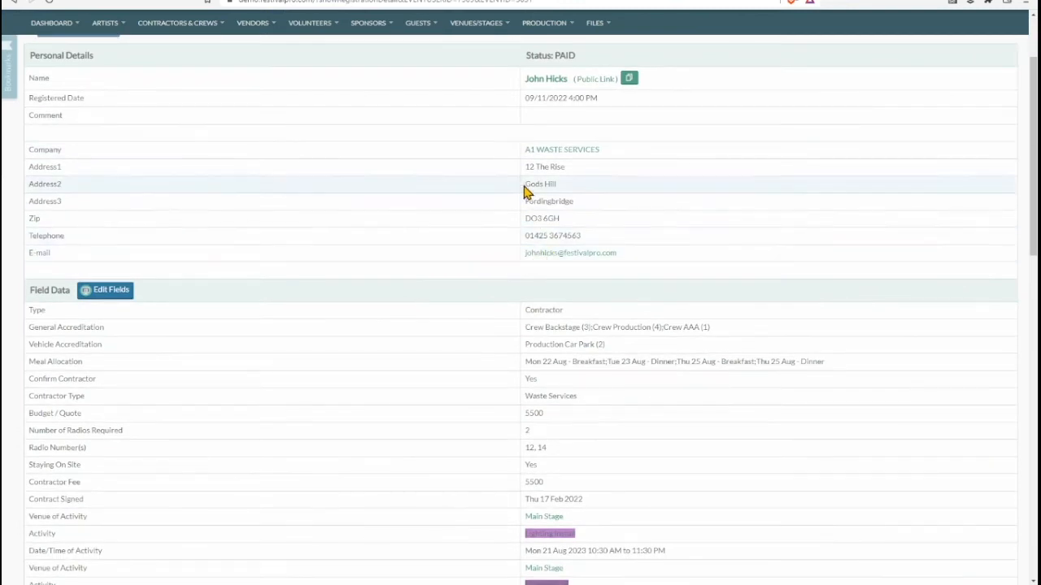
scroll(529, 193, down, 2)
scroll(496, 146, up, 4)
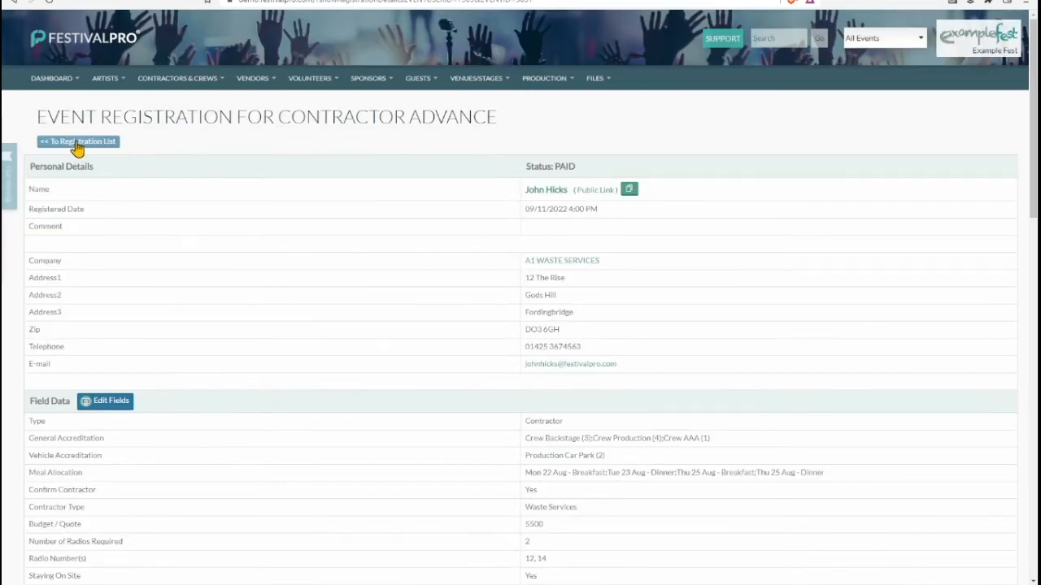
Examine the submitted crew passes, pass codes, meal tickets and documents in the registration, and view a generated Contractor Pass ticket.
drag(297, 121, 504, 132)
click(524, 135)
scroll(511, 151, down, 3)
scroll(513, 159, down, 5)
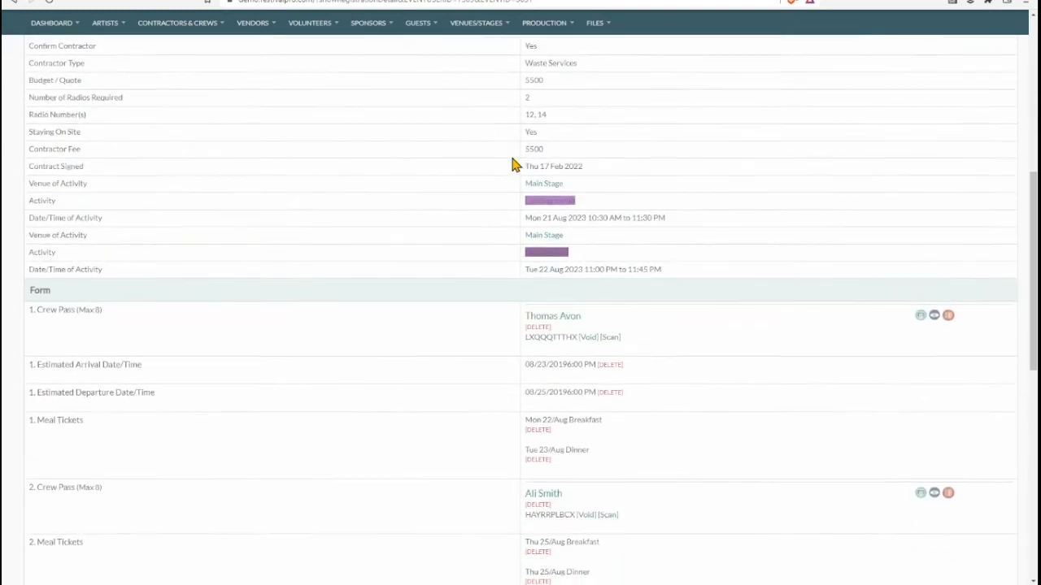
scroll(557, 255, down, 2)
scroll(570, 212, up, 2)
double_click(553, 170)
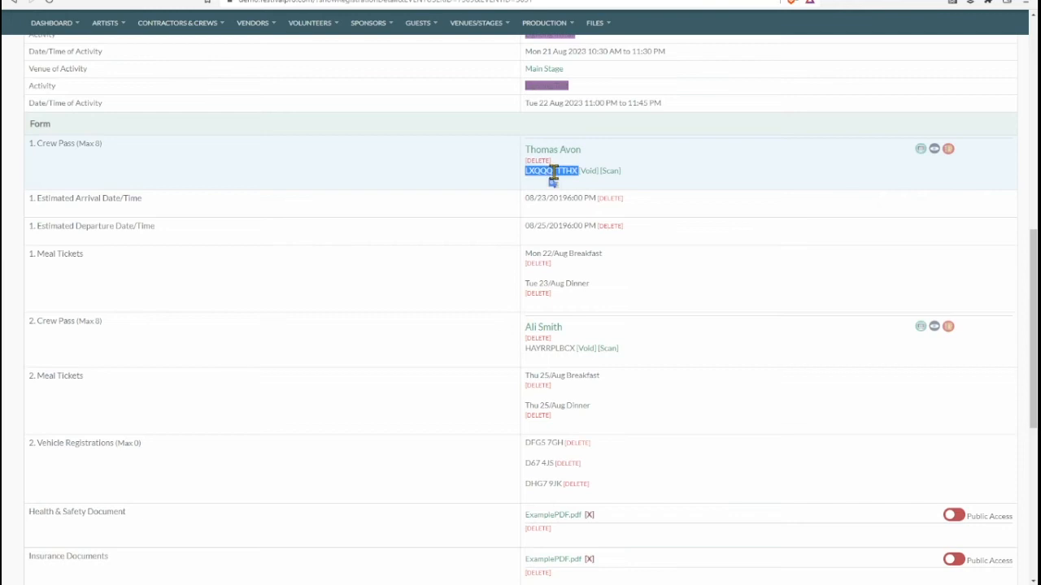
scroll(490, 204, down, 5)
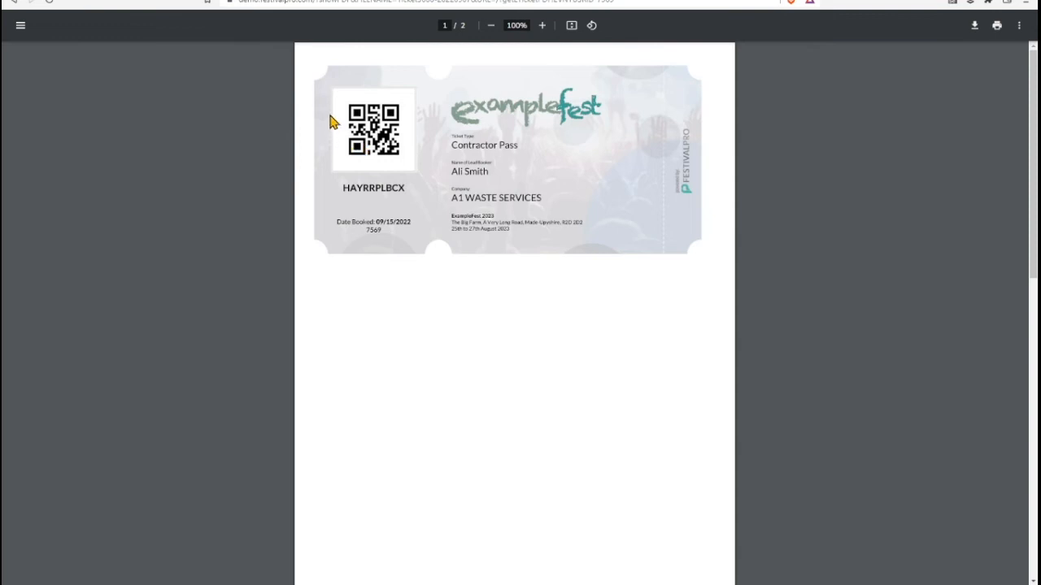
click(13, 3)
Open the Run Sheet - Venue of Activity calendar from the dashboard and show the day view for Monday 21 August 2023.
click(45, 41)
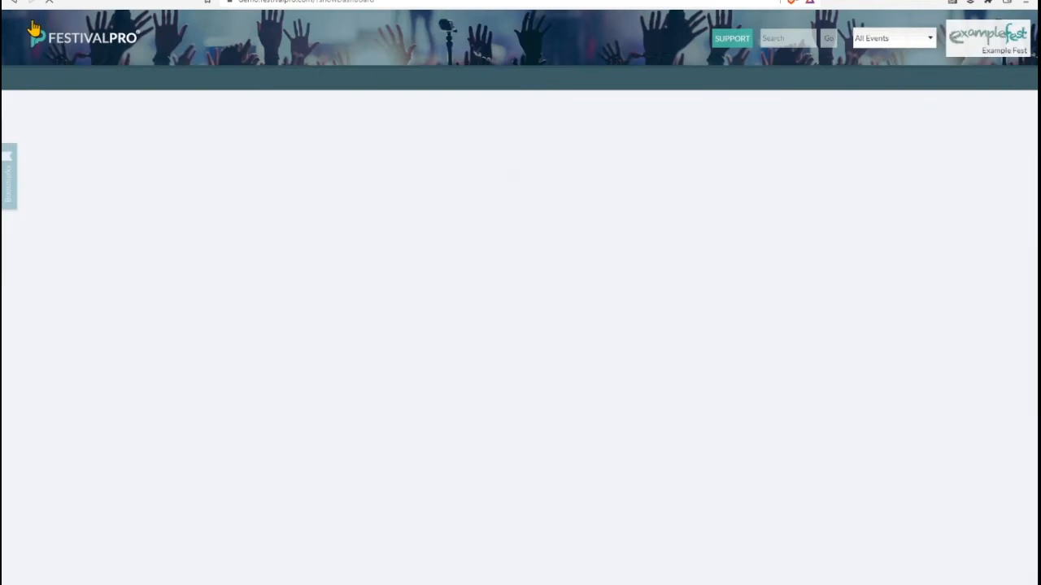
mouse_move(52, 80)
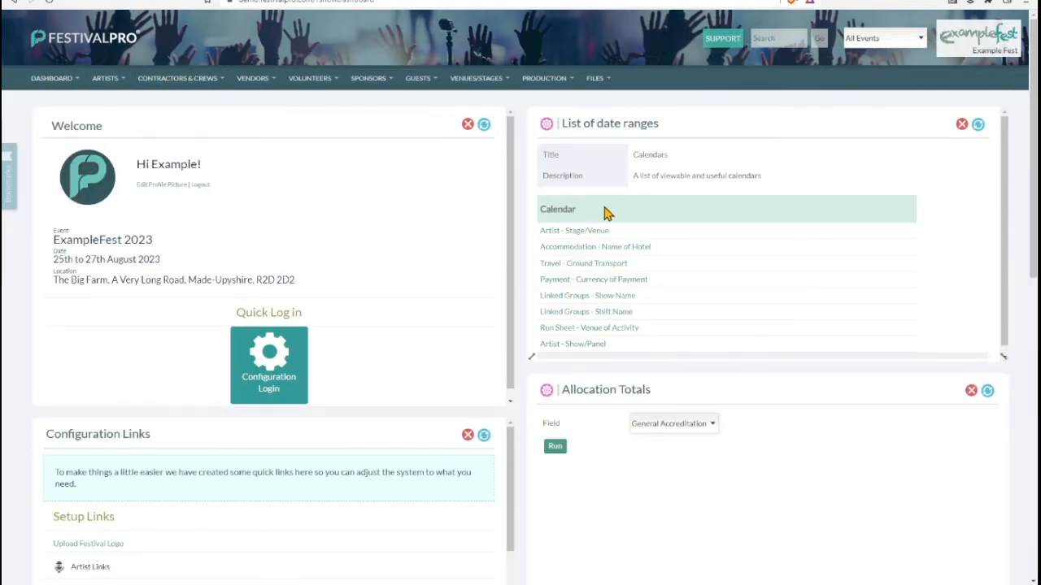
click(574, 333)
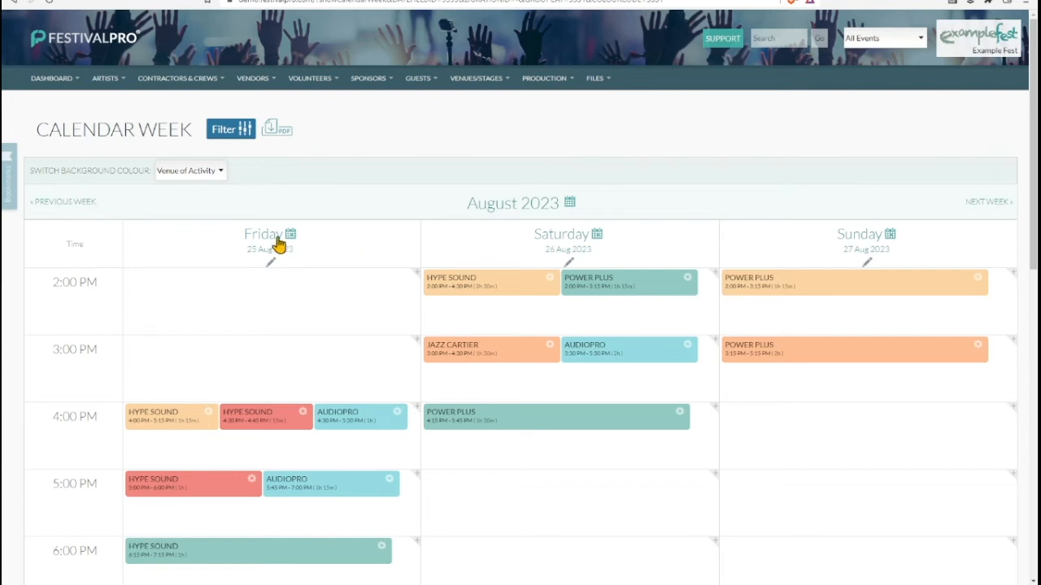
click(570, 203)
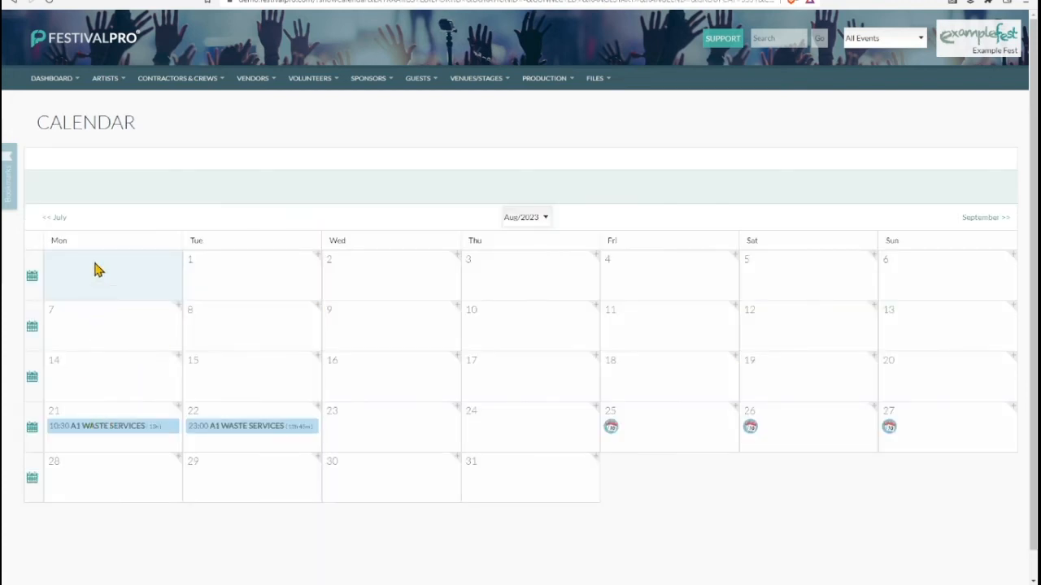
click(61, 420)
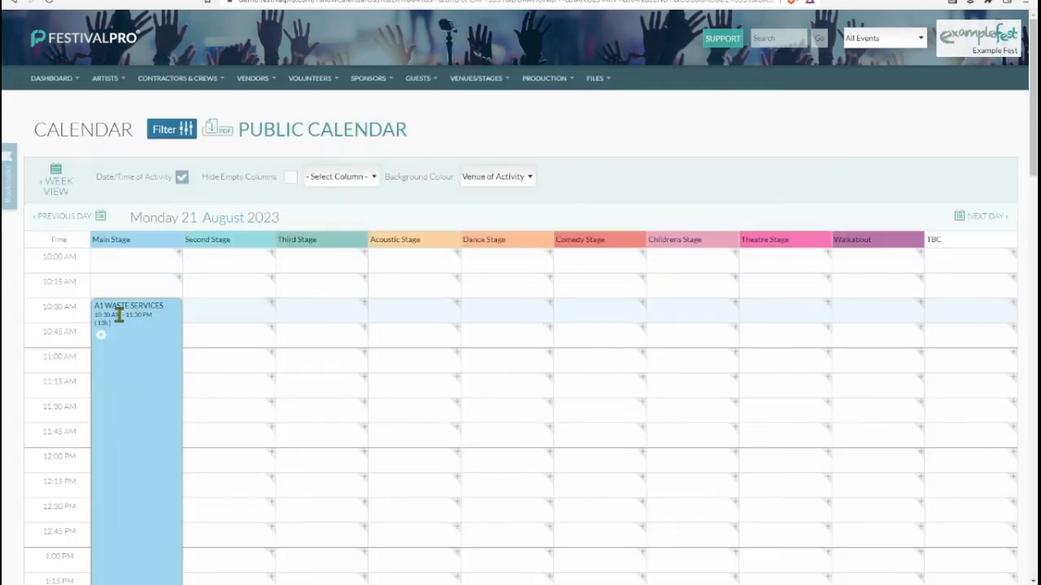
Inspect the A1 Waste Services slot on the Main Stage and view its activity information without changing it.
scroll(114, 313, down, 5)
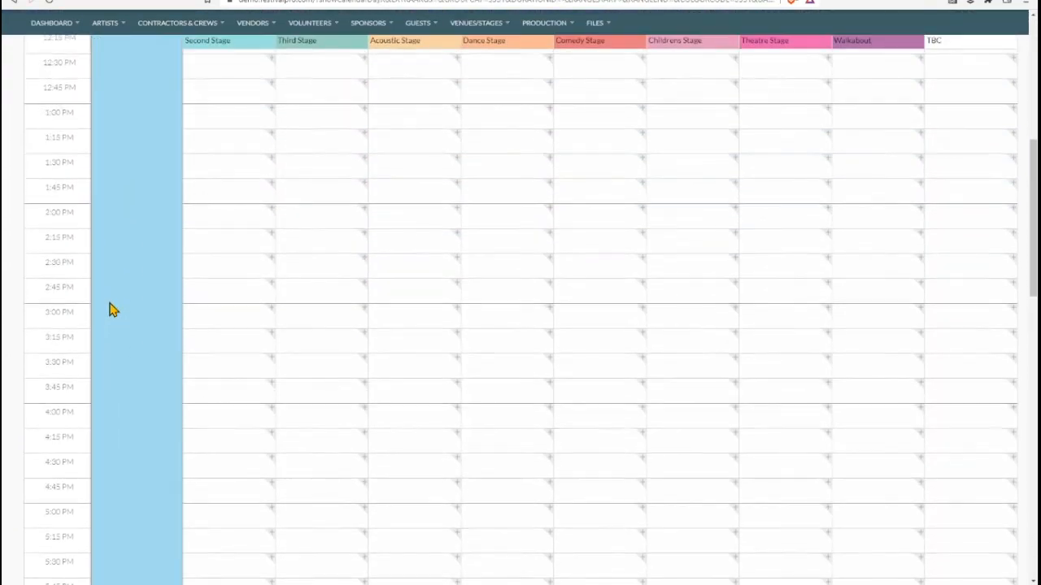
scroll(109, 309, down, 10)
scroll(97, 277, up, 20)
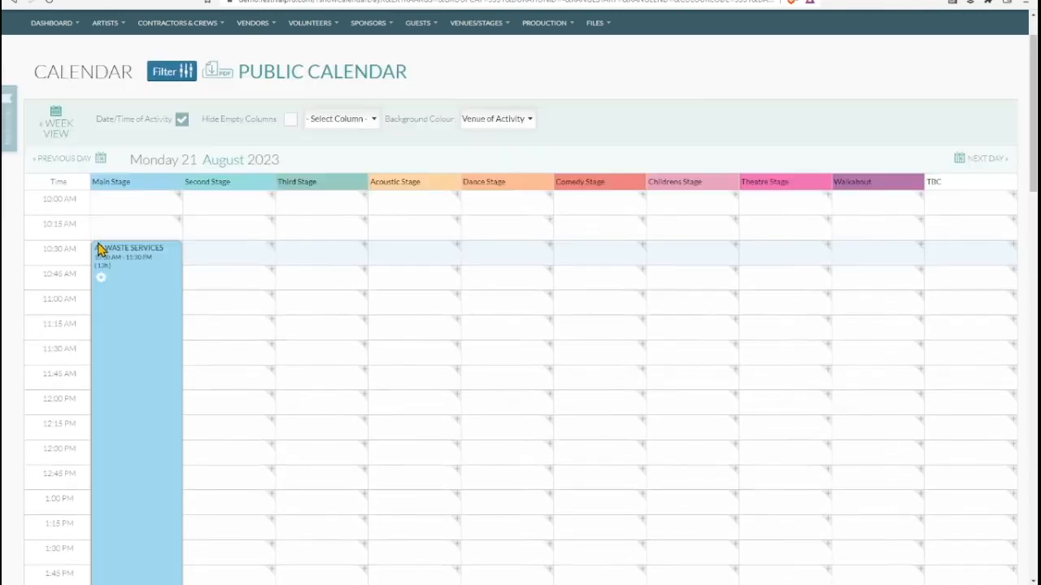
mouse_move(102, 281)
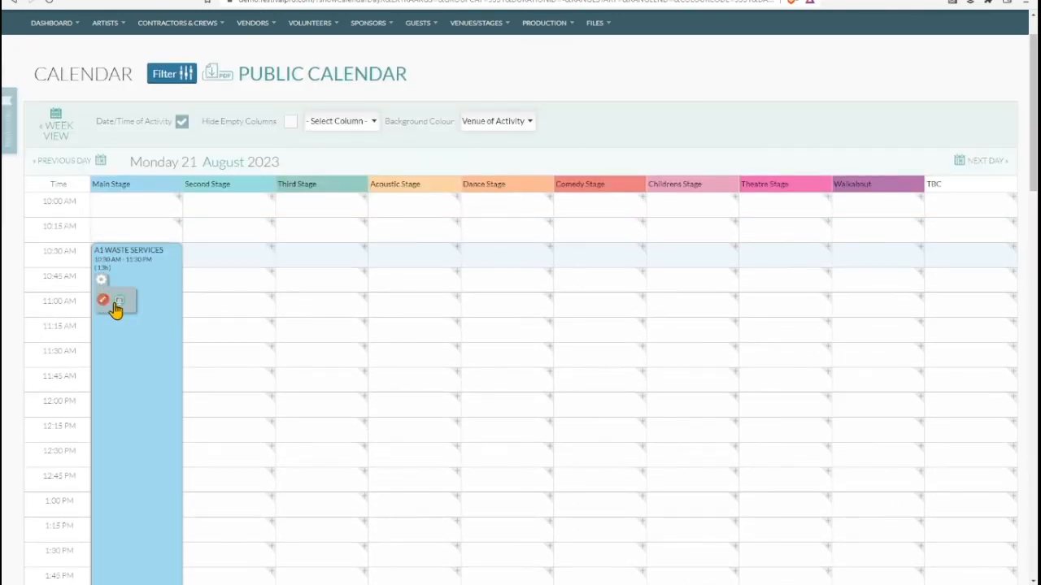
click(104, 302)
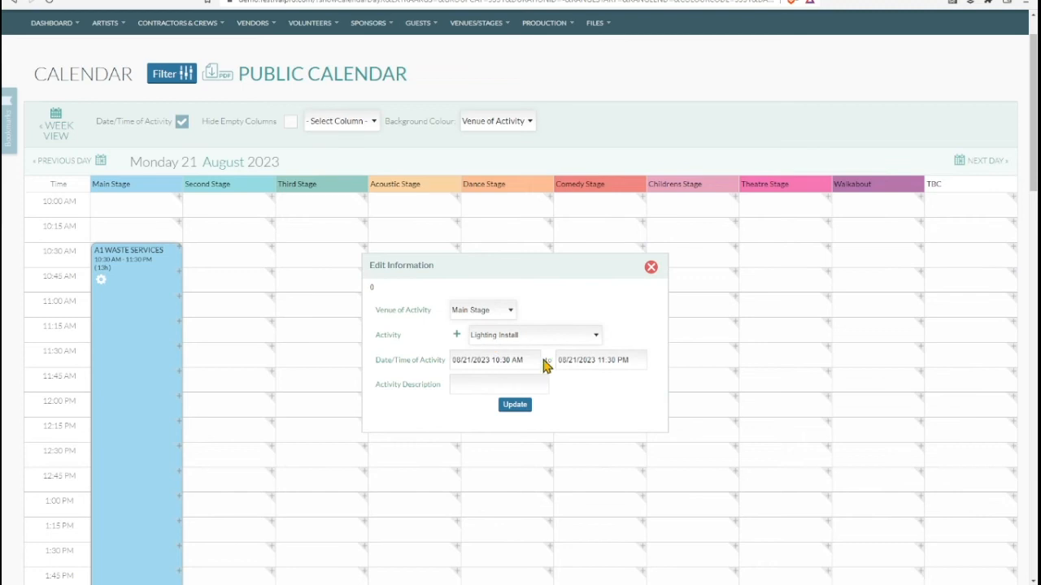
click(651, 269)
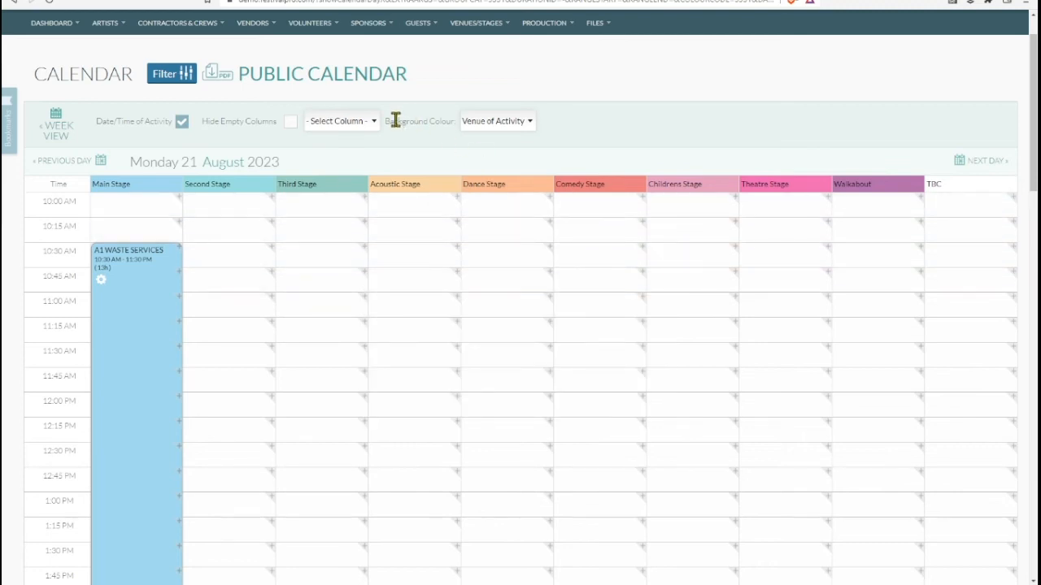
Arrange the day calendar's columns by Activity and move the A1 Waste Services slot to Hospitality Load Out at 10:30 AM.
click(355, 166)
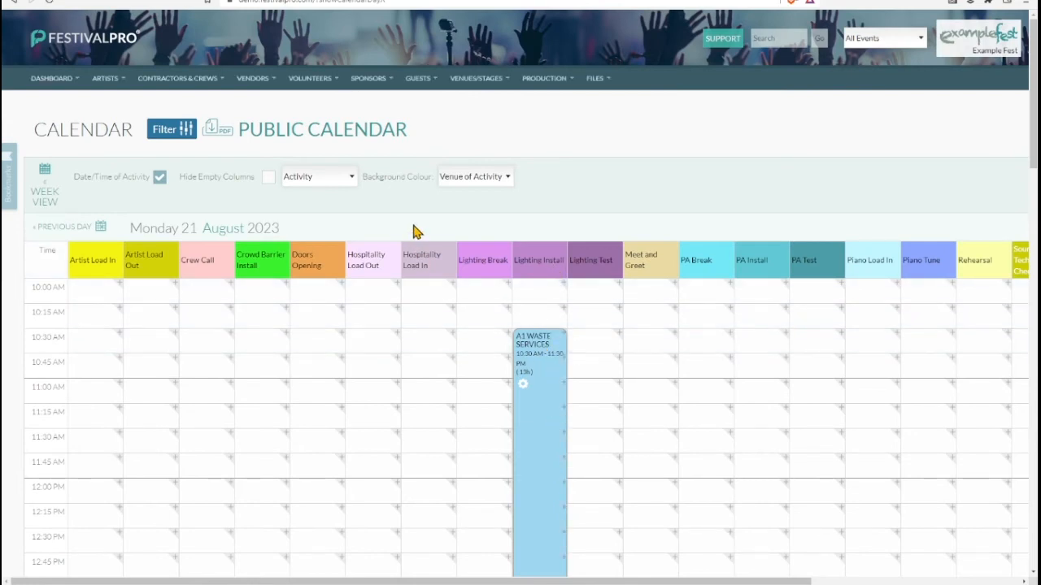
scroll(551, 342, down, 3)
scroll(548, 330, up, 2)
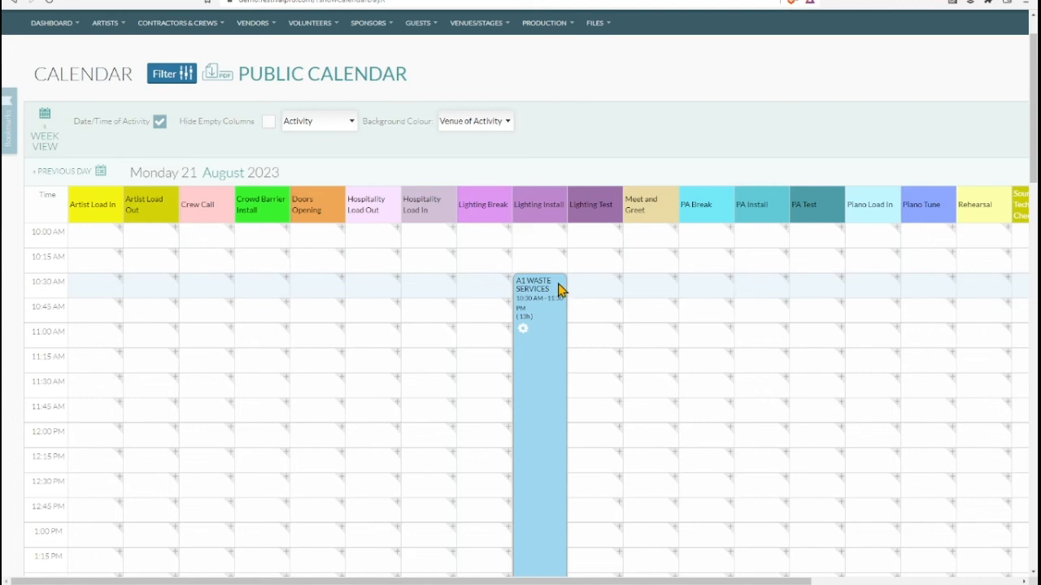
drag(524, 289, 456, 280)
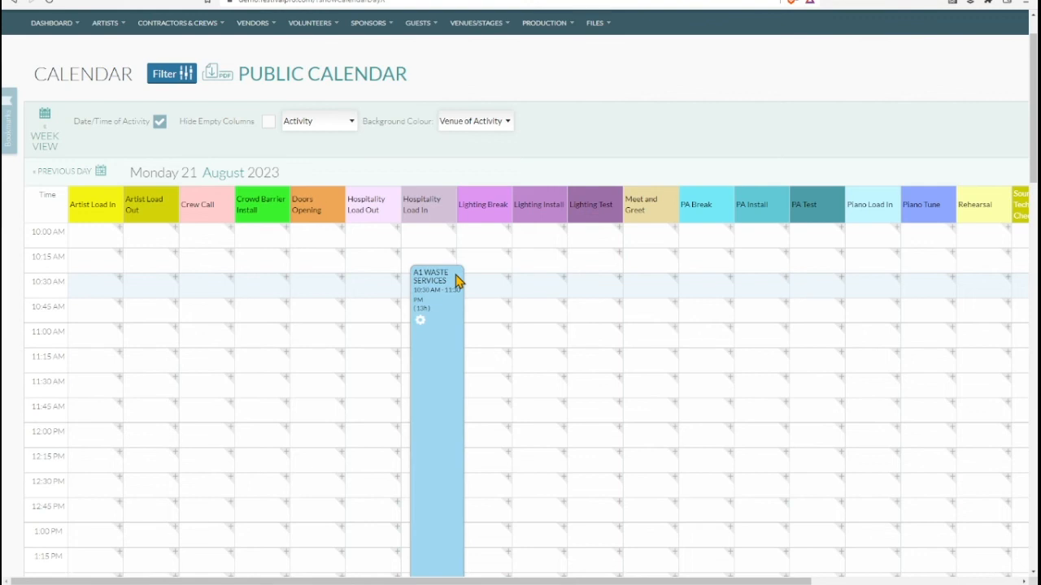
drag(457, 281, 393, 287)
Open the contractor details from the A1 Waste Services slot and check the activity in the Run Sheet section.
click(367, 290)
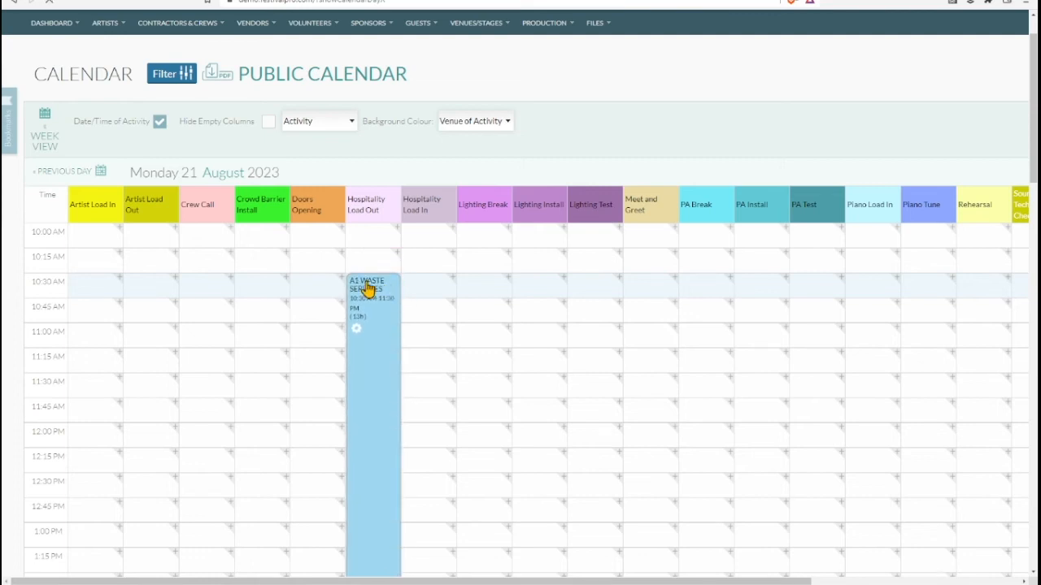
scroll(264, 198, down, 6)
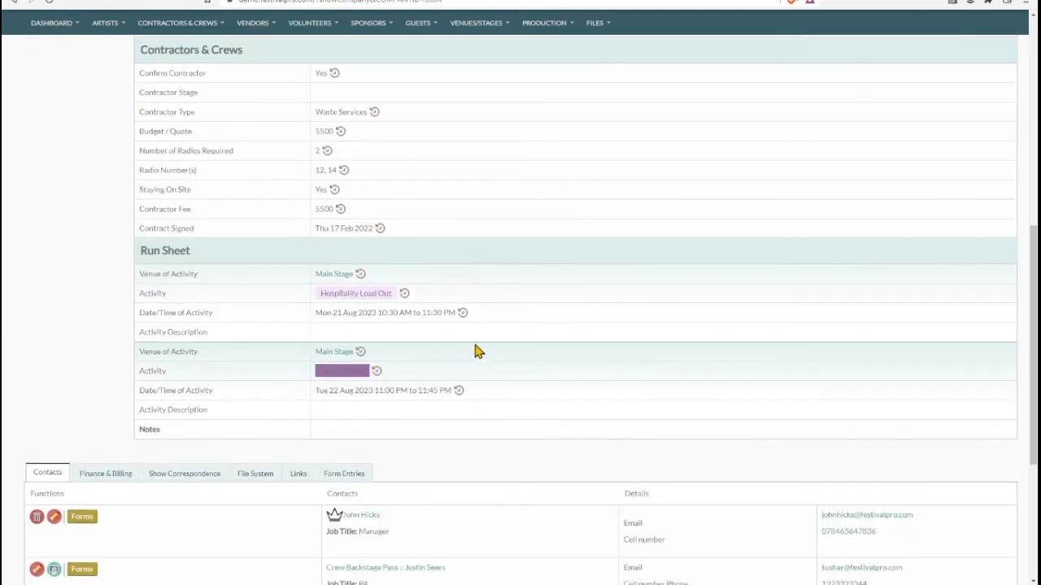
drag(382, 329, 279, 284)
click(278, 287)
scroll(282, 290, up, 3)
scroll(282, 290, up, 4)
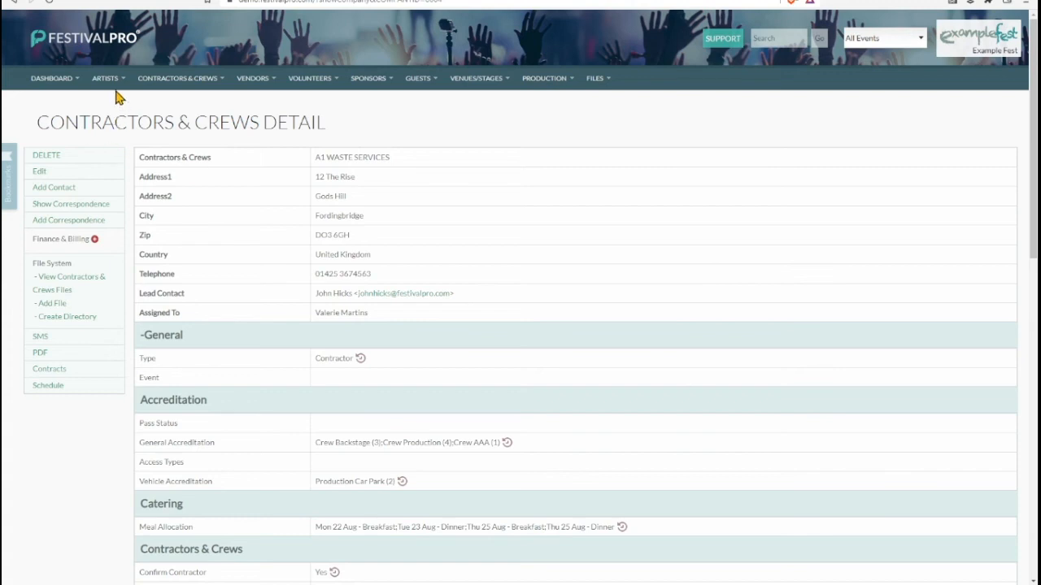
From the list of all contractors and crews, email the A1 Waste Services contact using the Schedule template and send it.
mouse_move(177, 78)
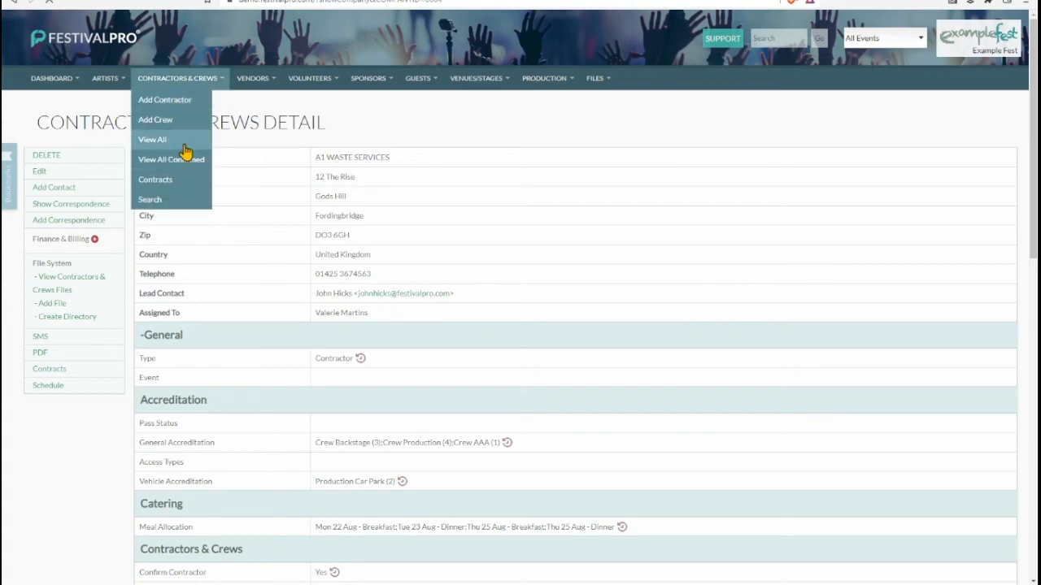
click(186, 141)
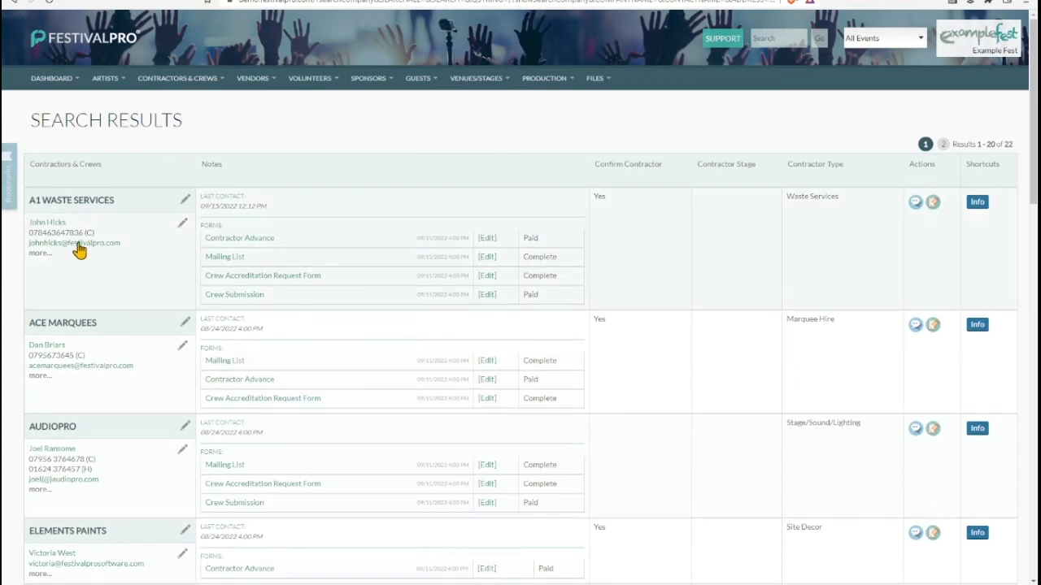
click(82, 243)
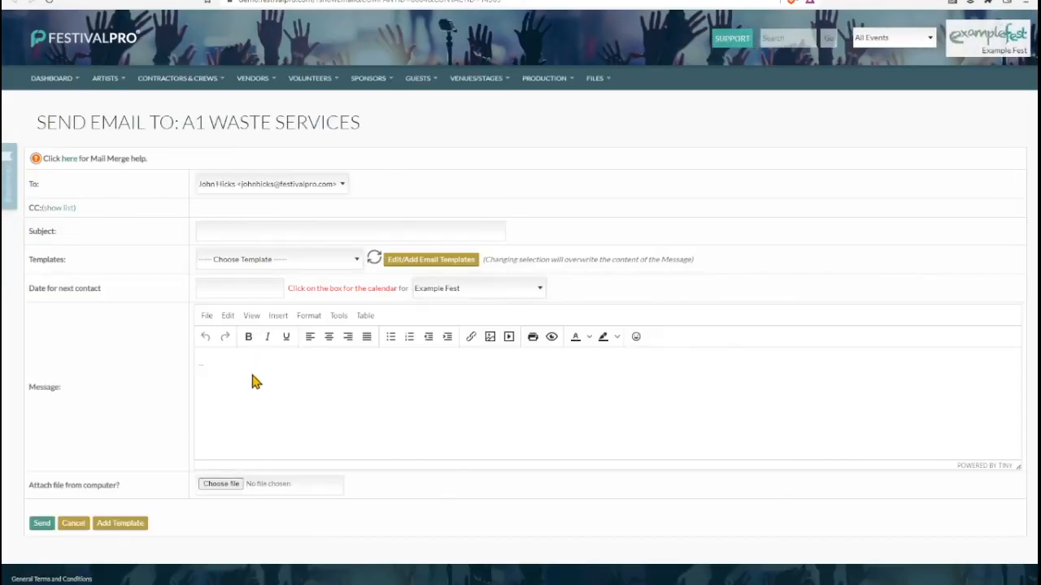
click(252, 376)
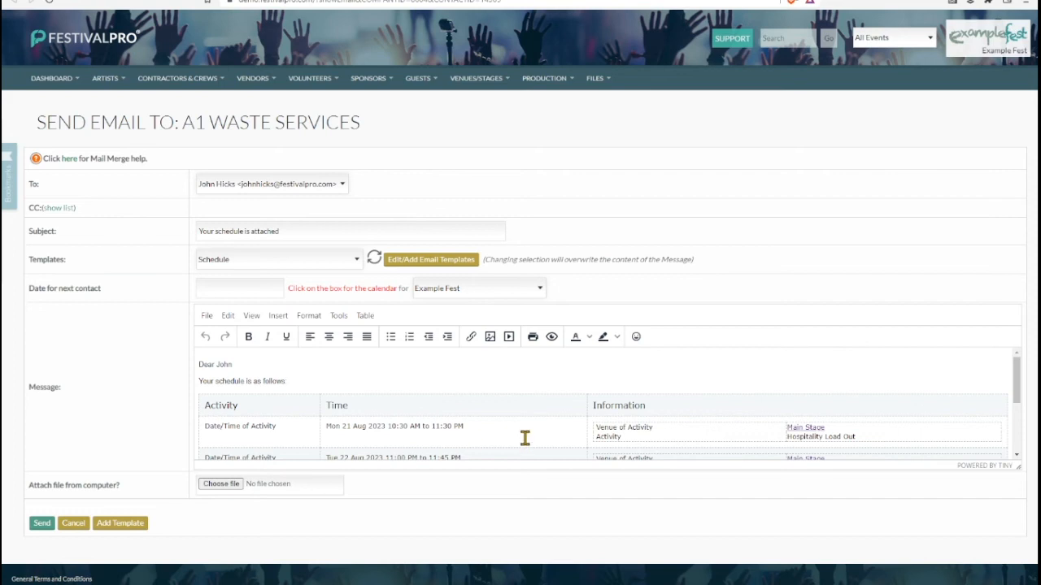
scroll(524, 438, down, 1)
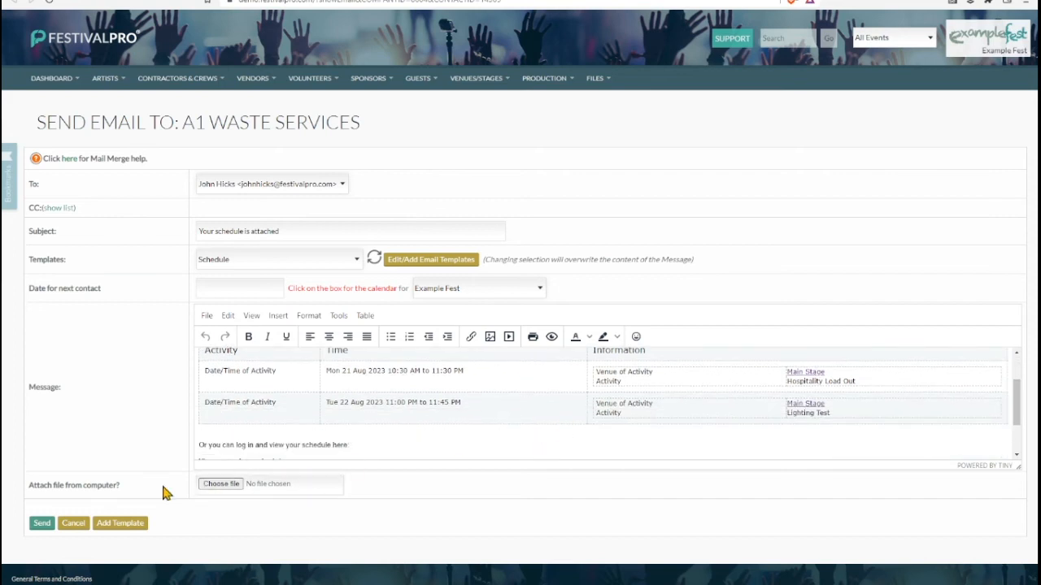
click(42, 523)
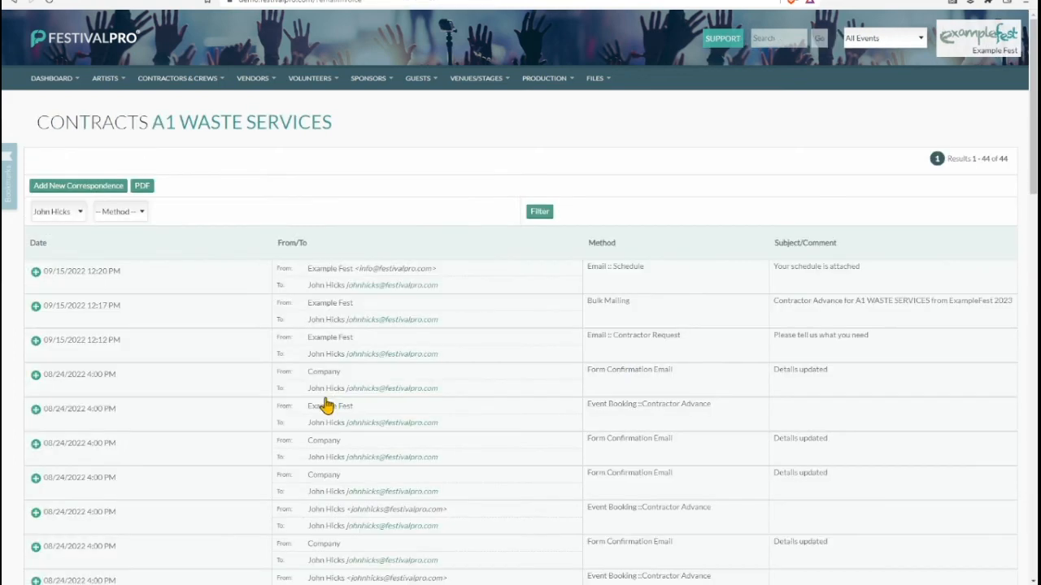
Expand the sent schedule email in the A1 Waste Services correspondence, review its activities and open its up-to-date schedule link.
click(36, 272)
scroll(244, 374, down, 2)
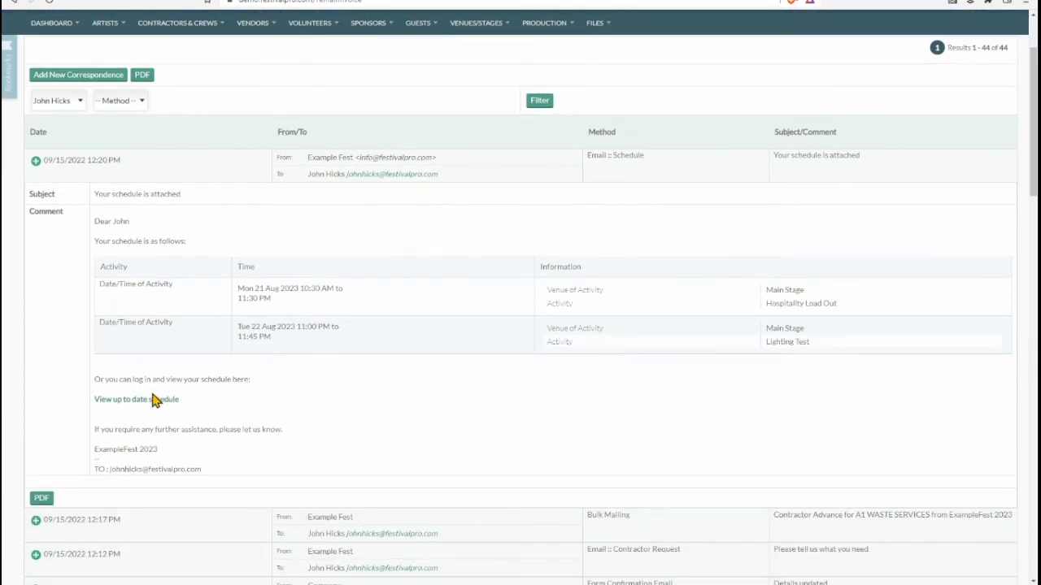
click(140, 402)
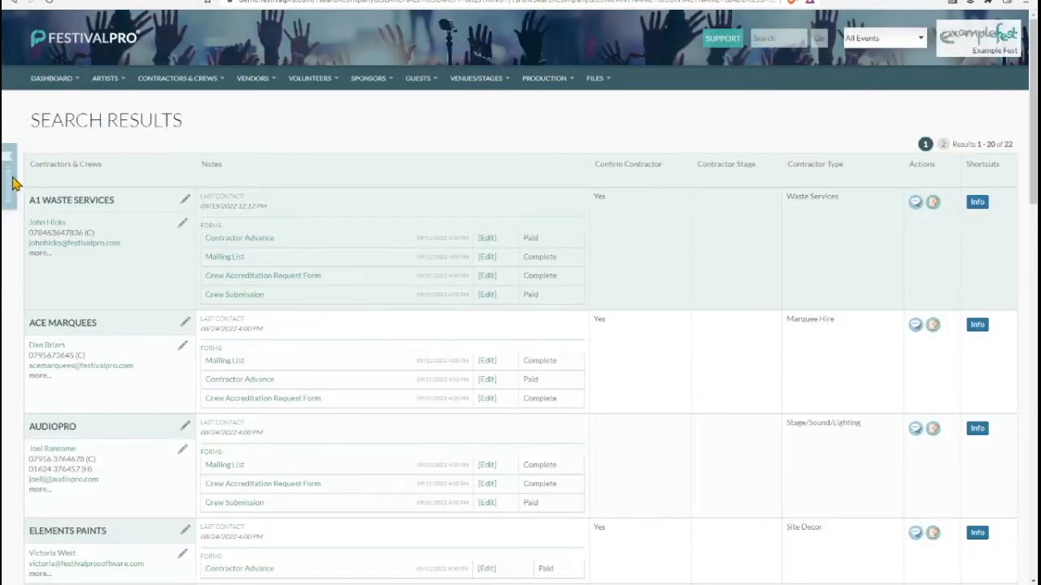
Go to the dashboard, open the run sheet calendar coloured by Venue of Activity and show the August 2023 month view.
click(9, 179)
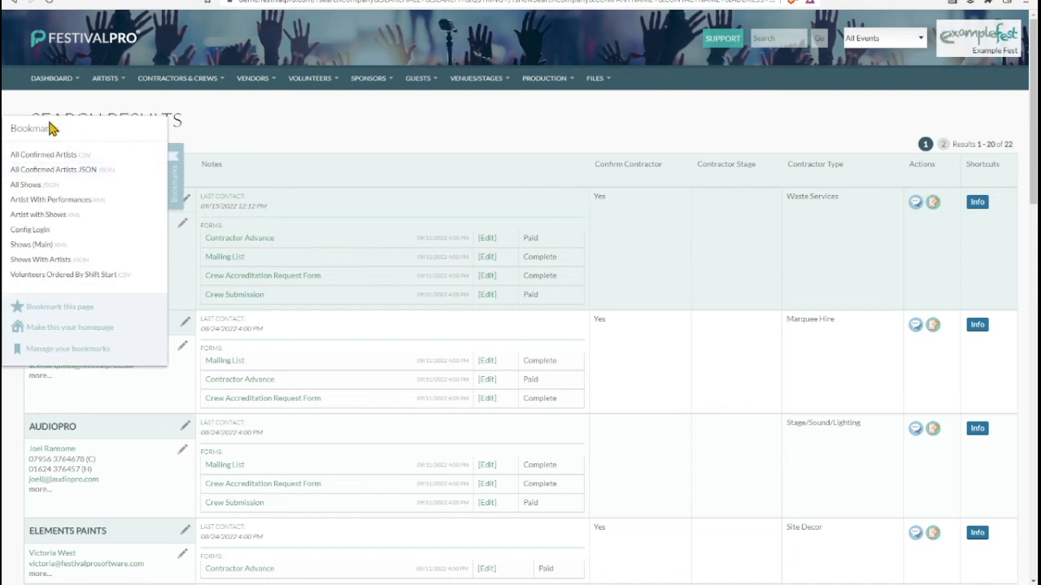
mouse_move(51, 78)
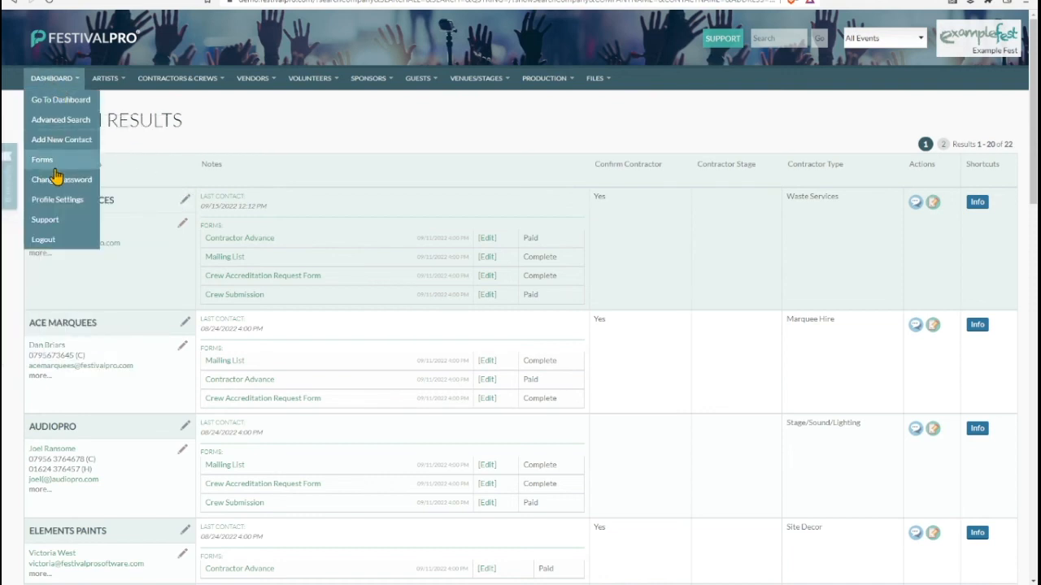
click(61, 82)
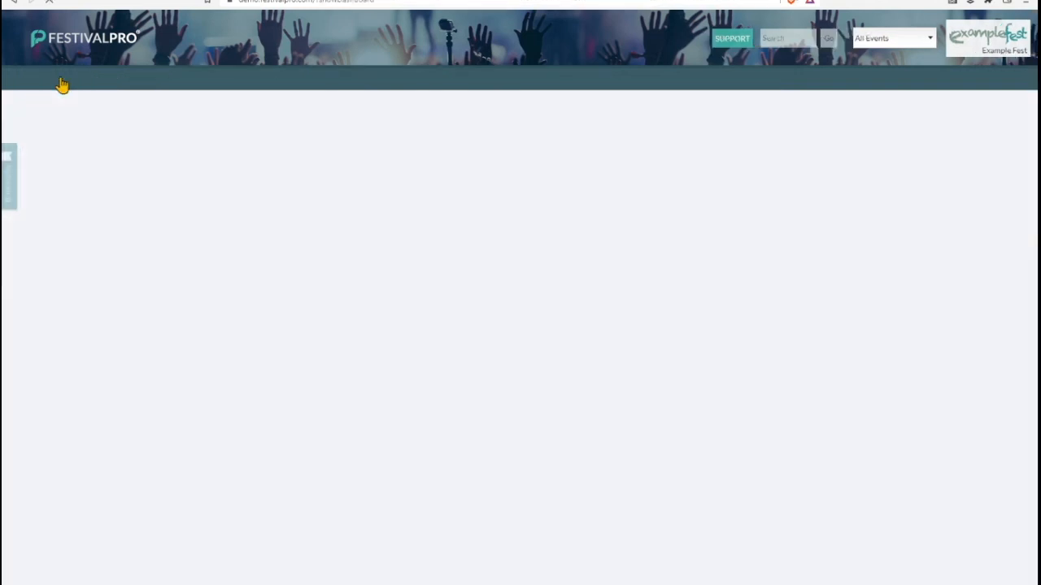
click(604, 343)
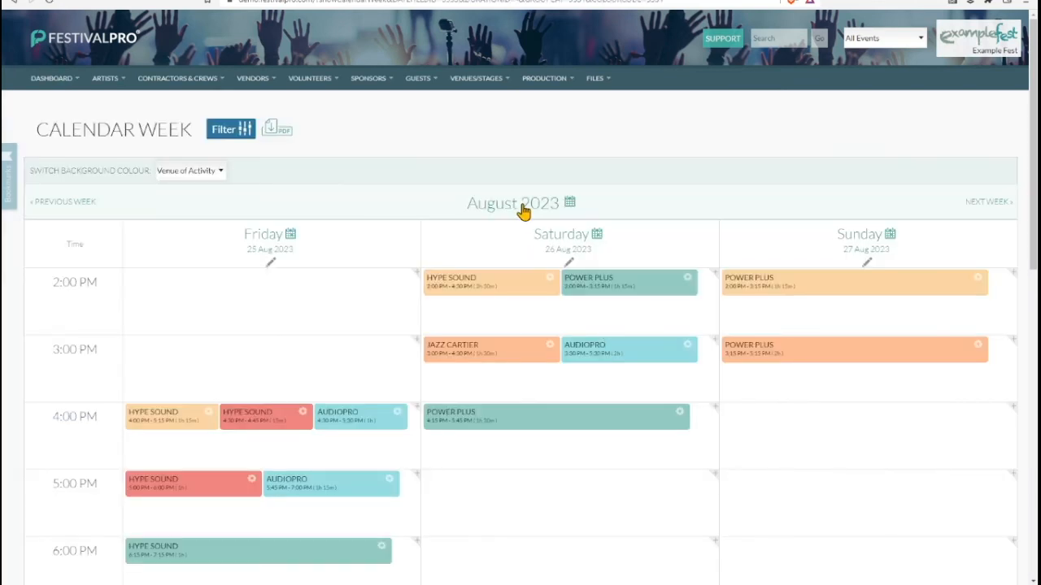
scroll(526, 209, down, 1)
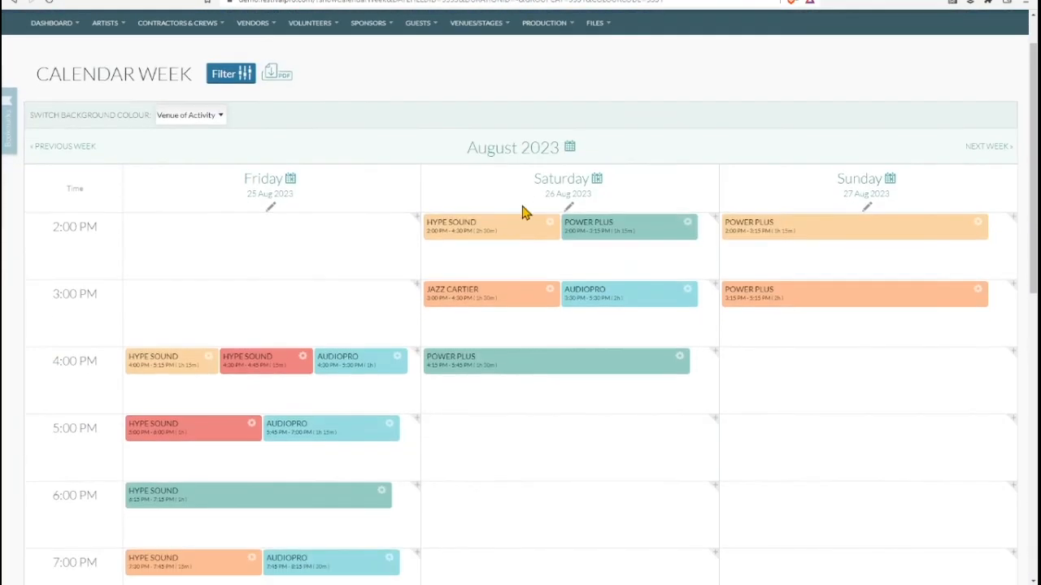
click(570, 149)
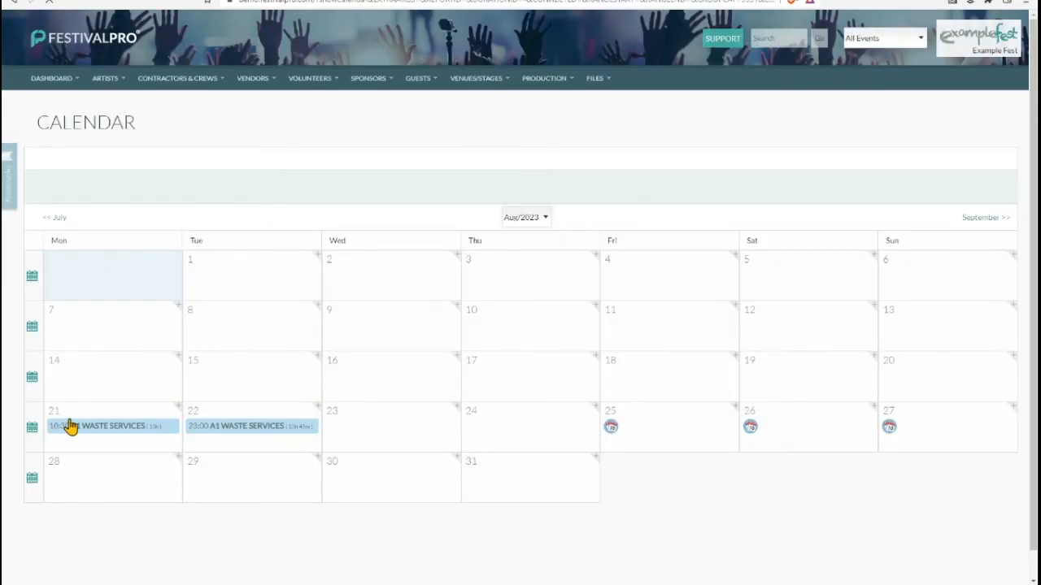
Open the day view for Monday 21 August 2023 and move the A1 Waste Services slot from Main Stage to Second Stage at 10:30 AM.
click(72, 426)
scroll(248, 293, down, 3)
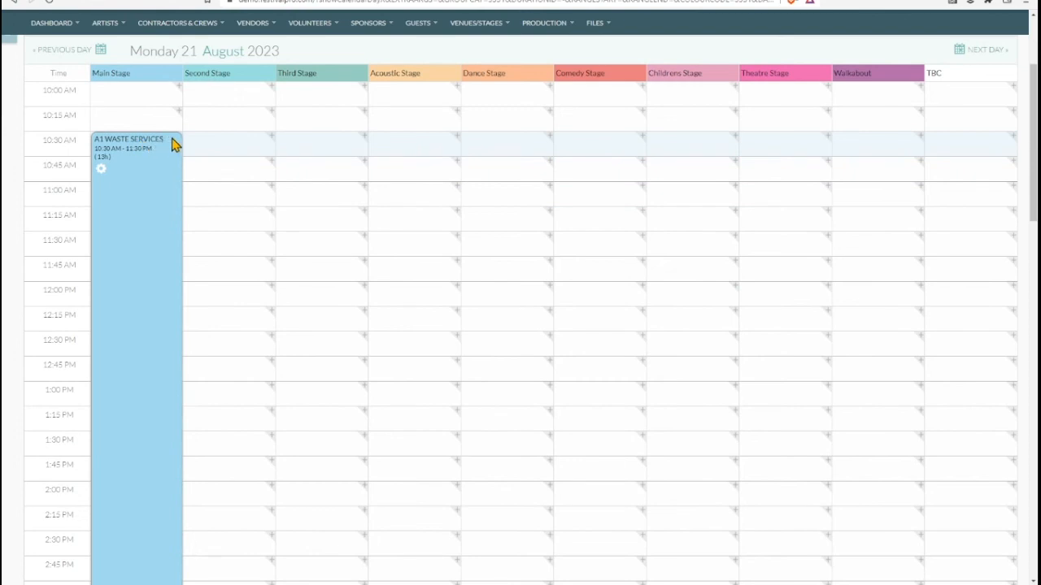
drag(179, 143, 267, 140)
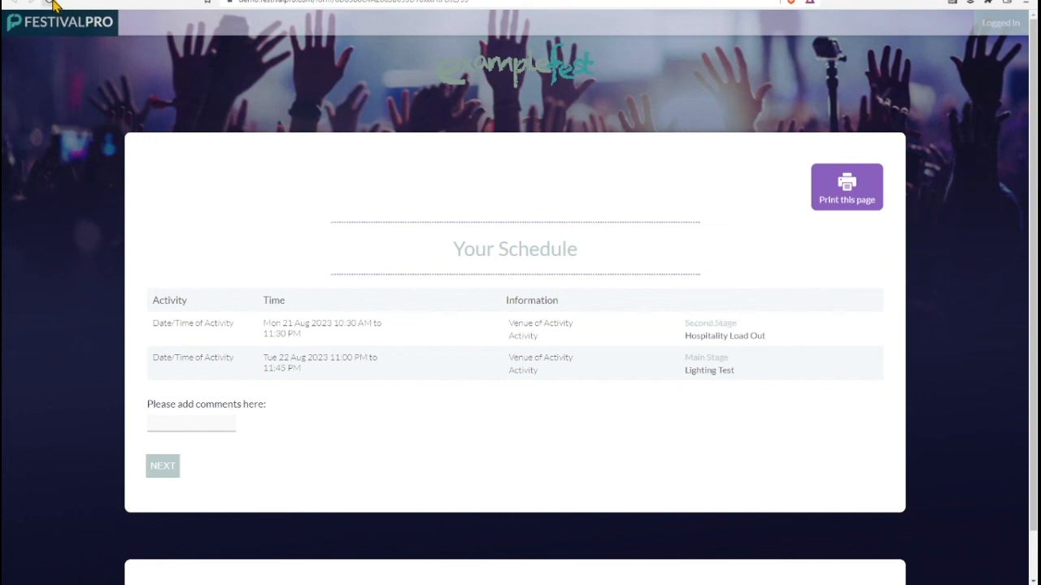
Check the venue and activity of the 21 August entry on the contractor's refreshed Your Schedule page.
drag(774, 345, 696, 323)
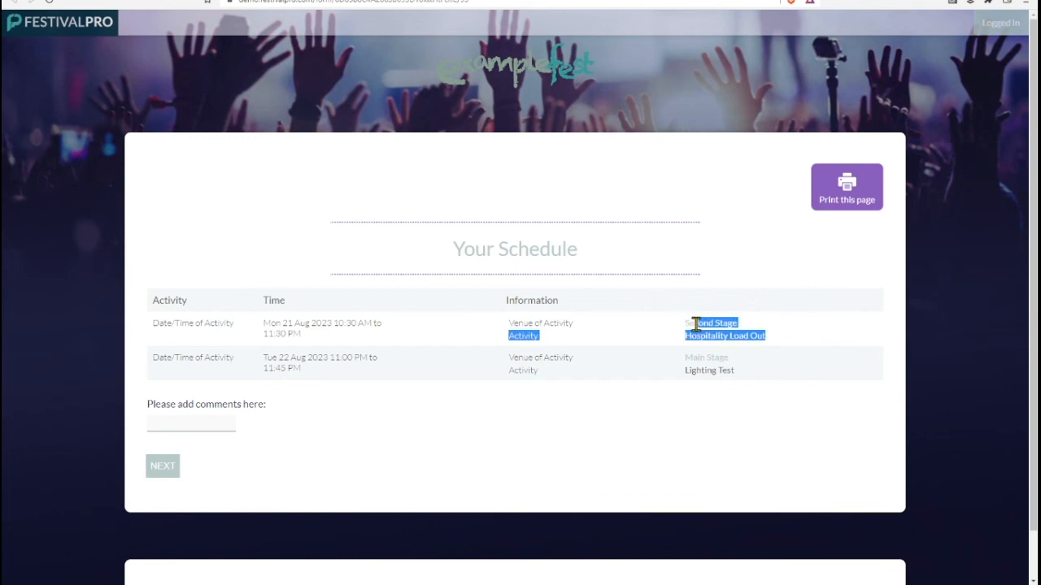
click(680, 320)
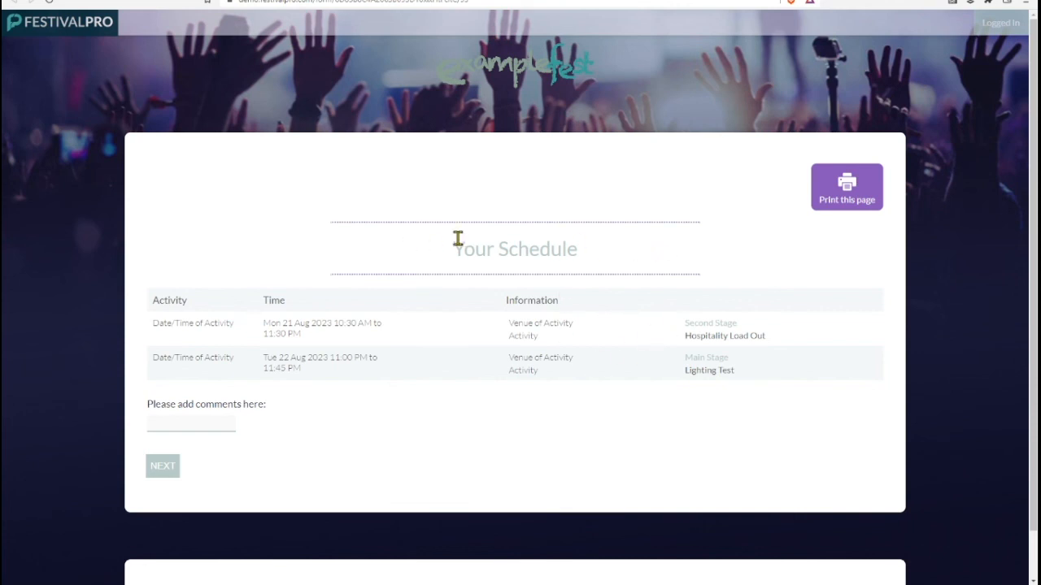
drag(458, 238, 656, 249)
click(326, 206)
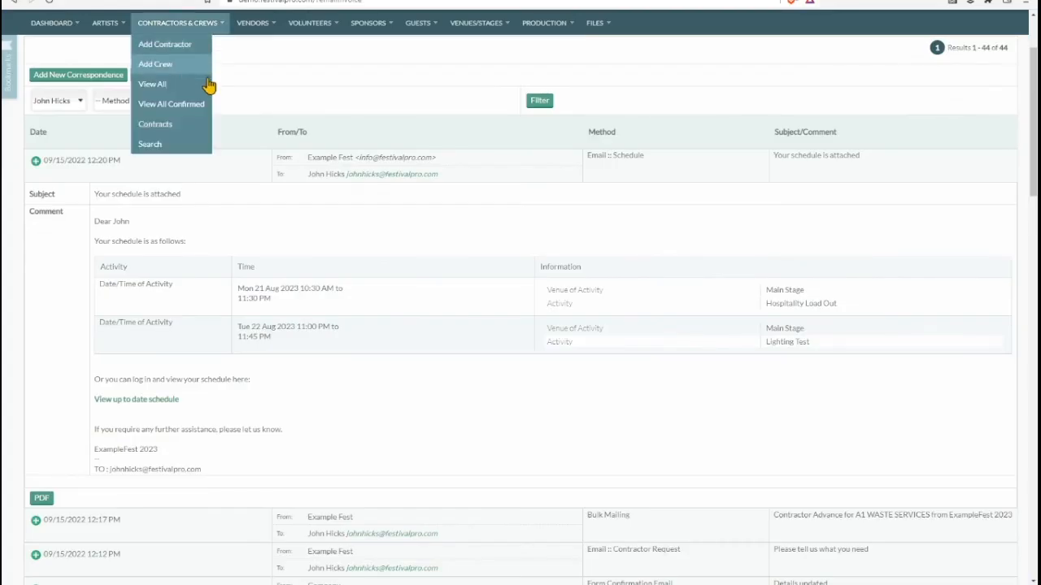
Return to the list of all contractors and crews from the correspondence page.
mouse_move(175, 36)
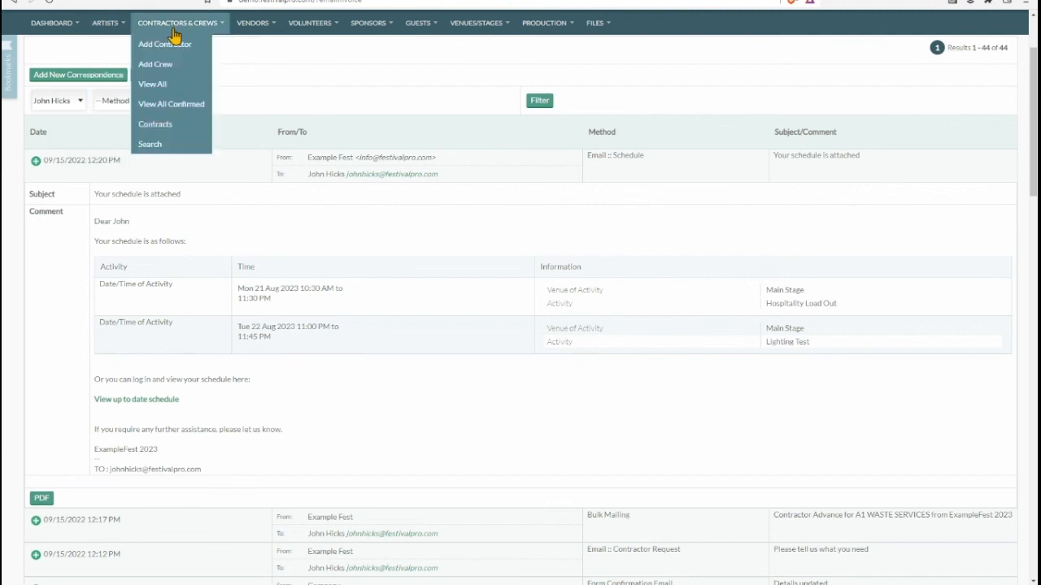
click(153, 84)
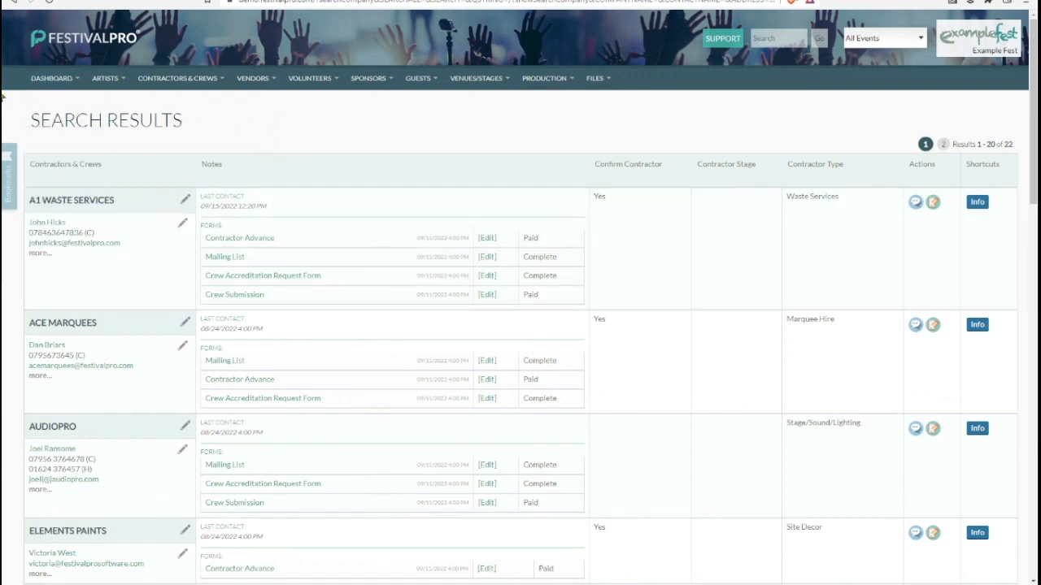
drag(6, 88, 6, 94)
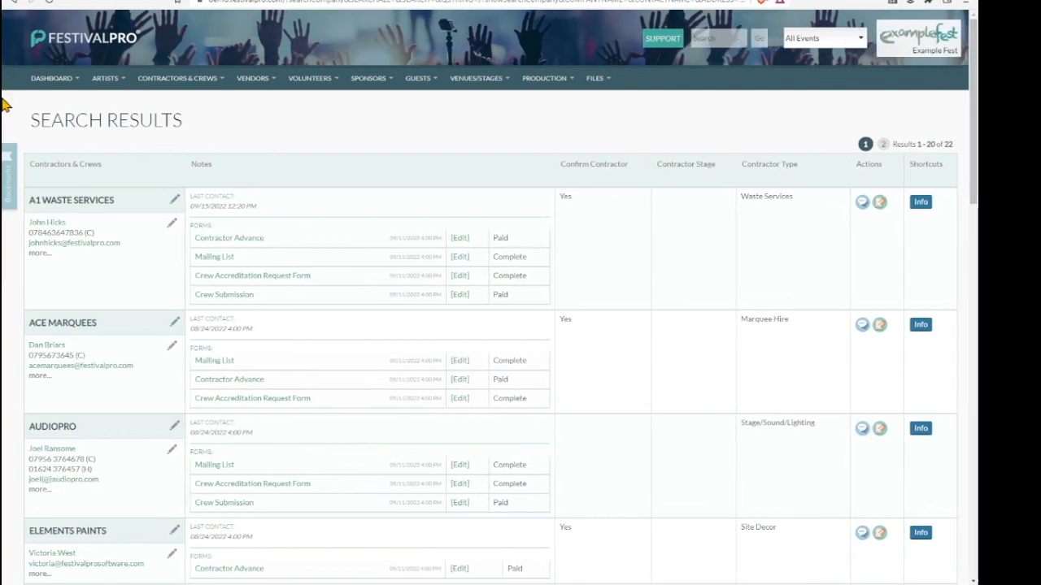
mouse_move(257, 82)
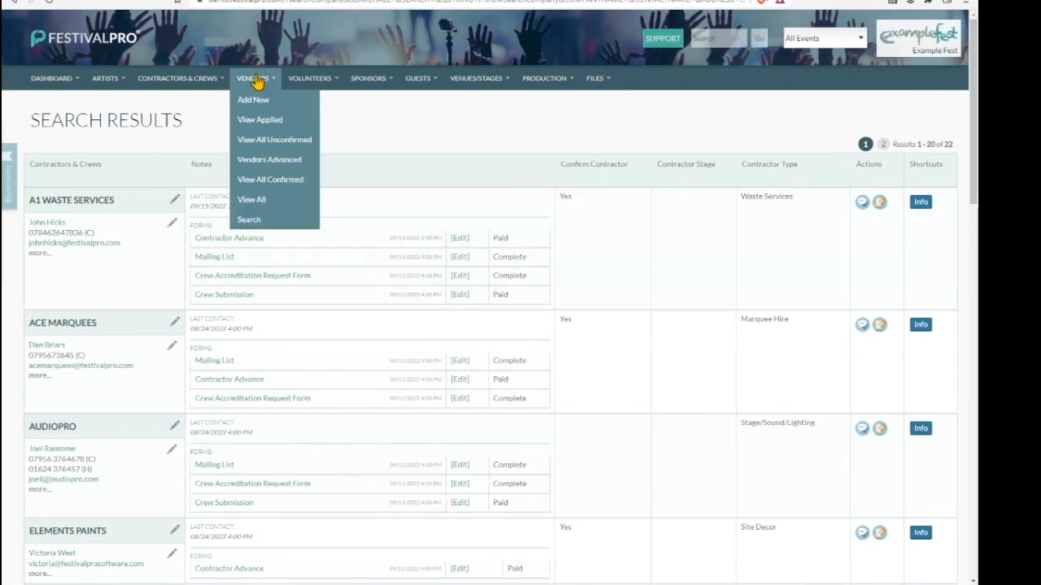